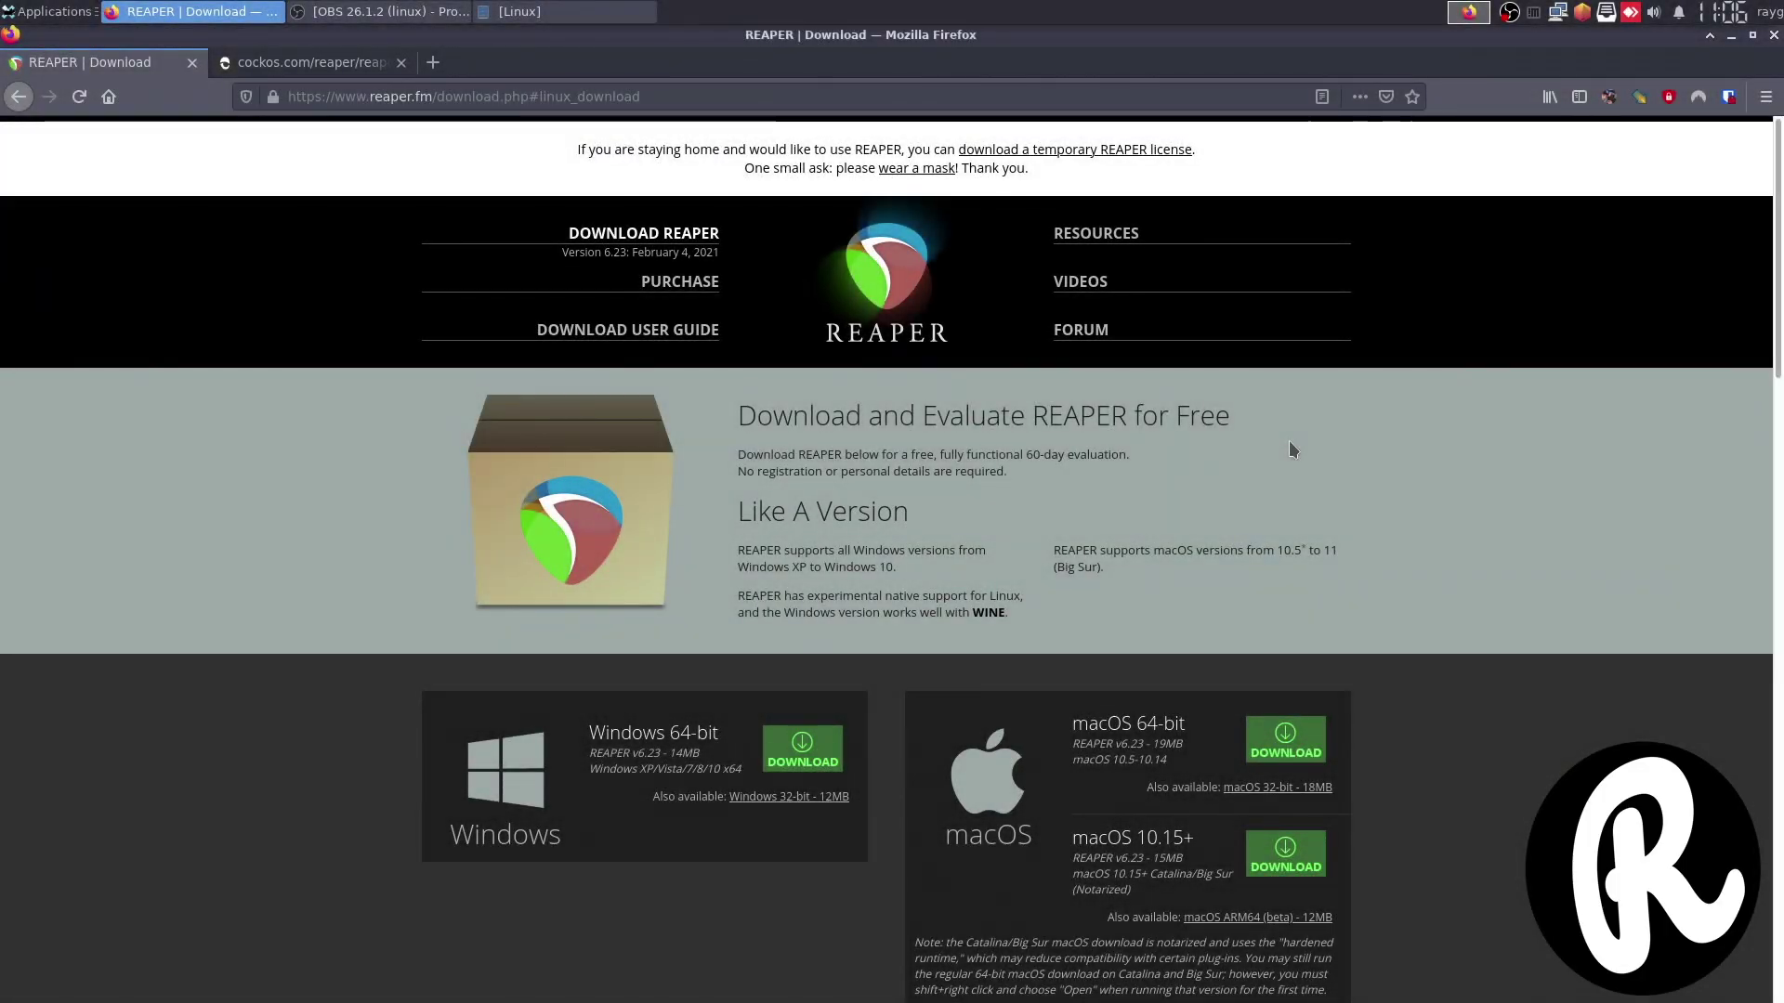
Scroll the reaper.fm download page down to the Linux x86_64, i686, aarch64 and armv7l builds.
scroll(1290, 440, down, 3)
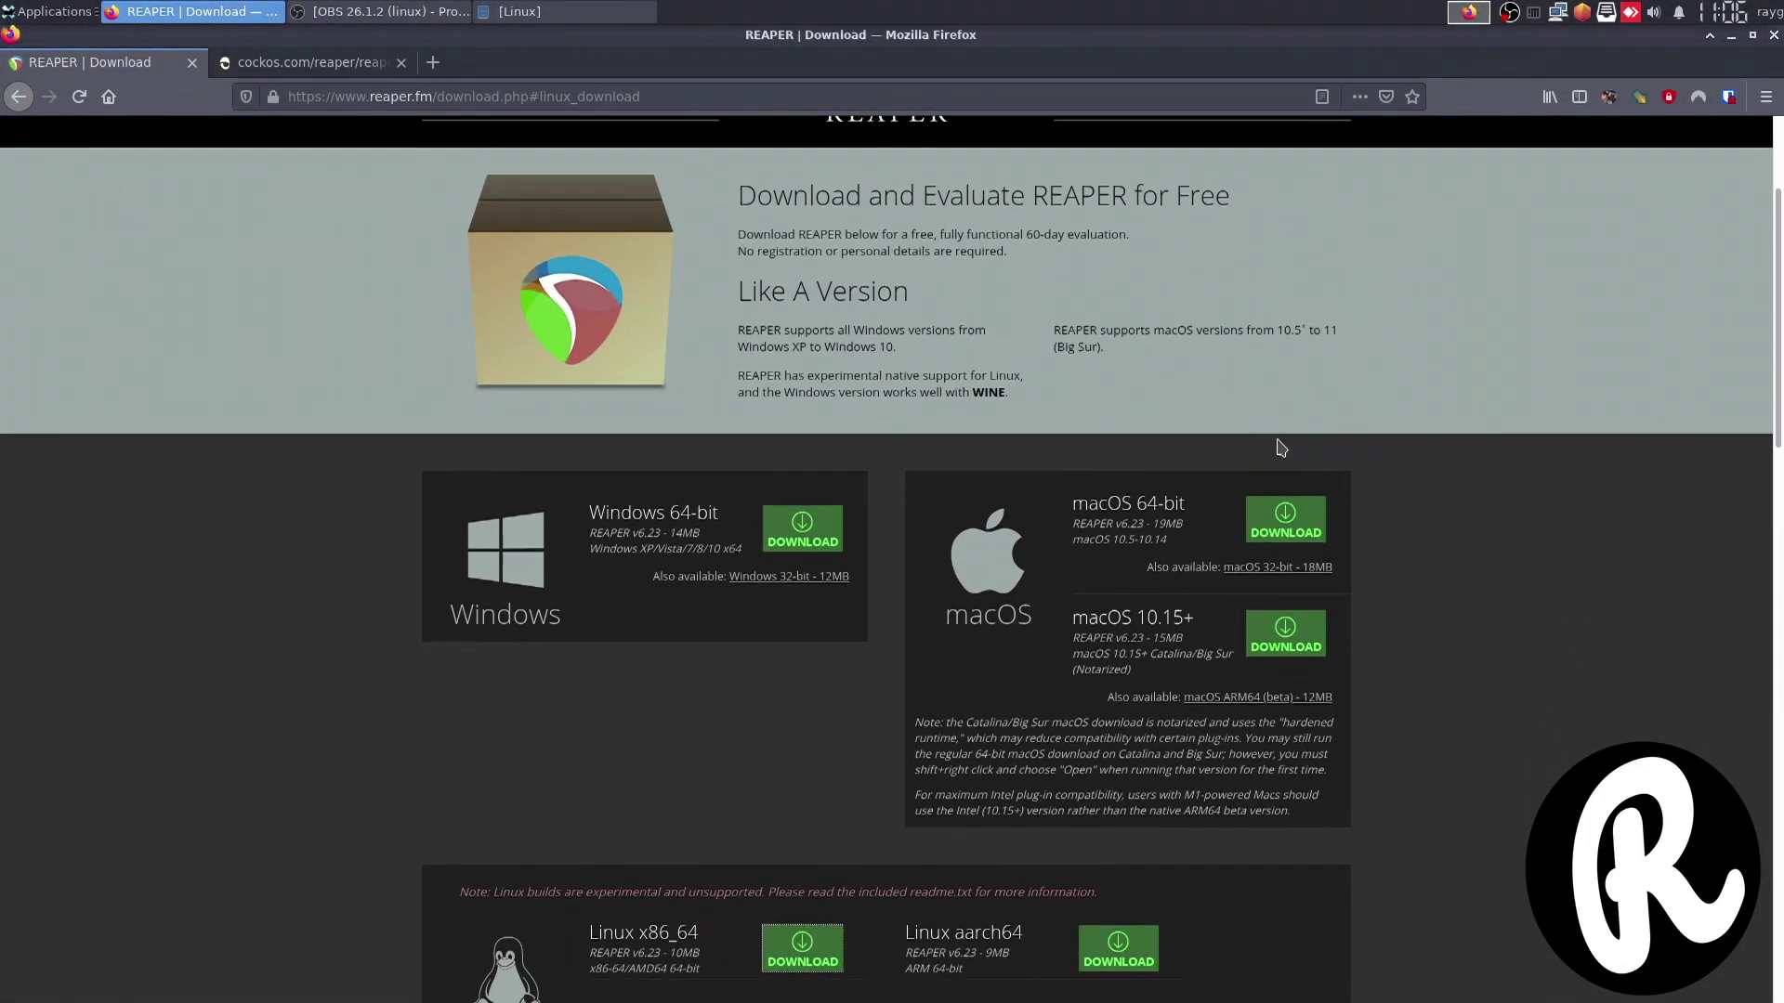
scroll(1756, 742, down, 4)
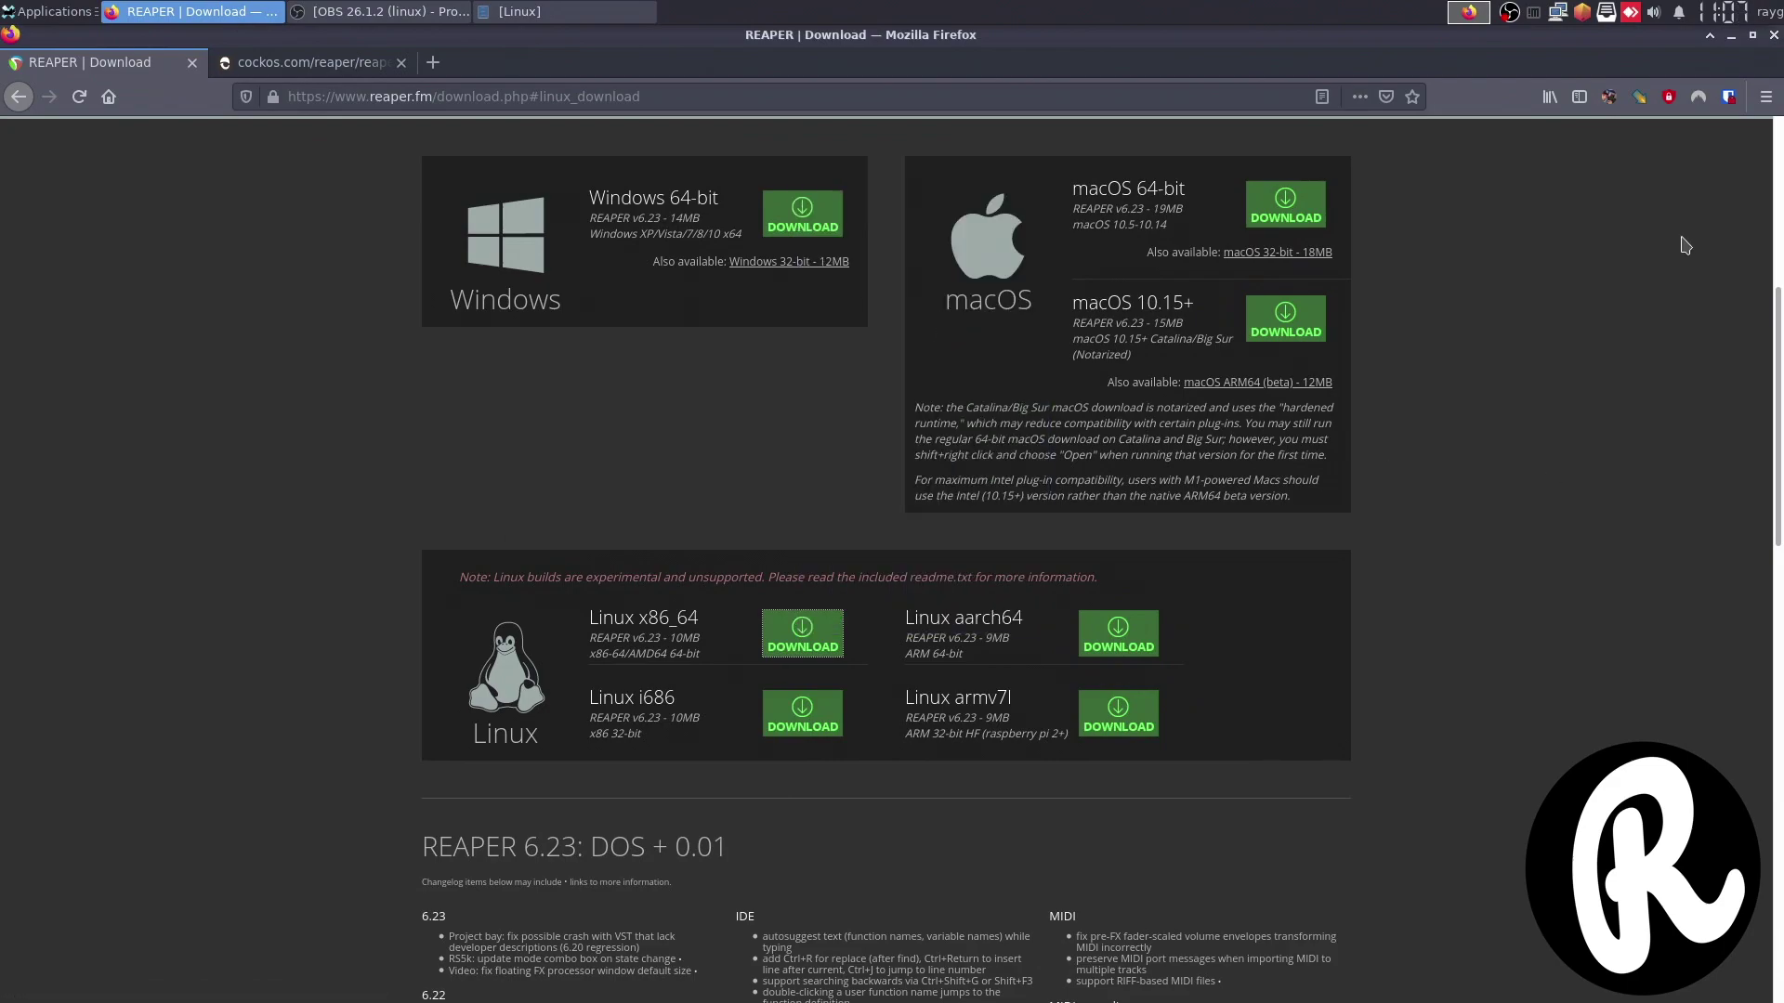
Minimize Firefox and open a new terminal in the Downloads folder.
click(1731, 34)
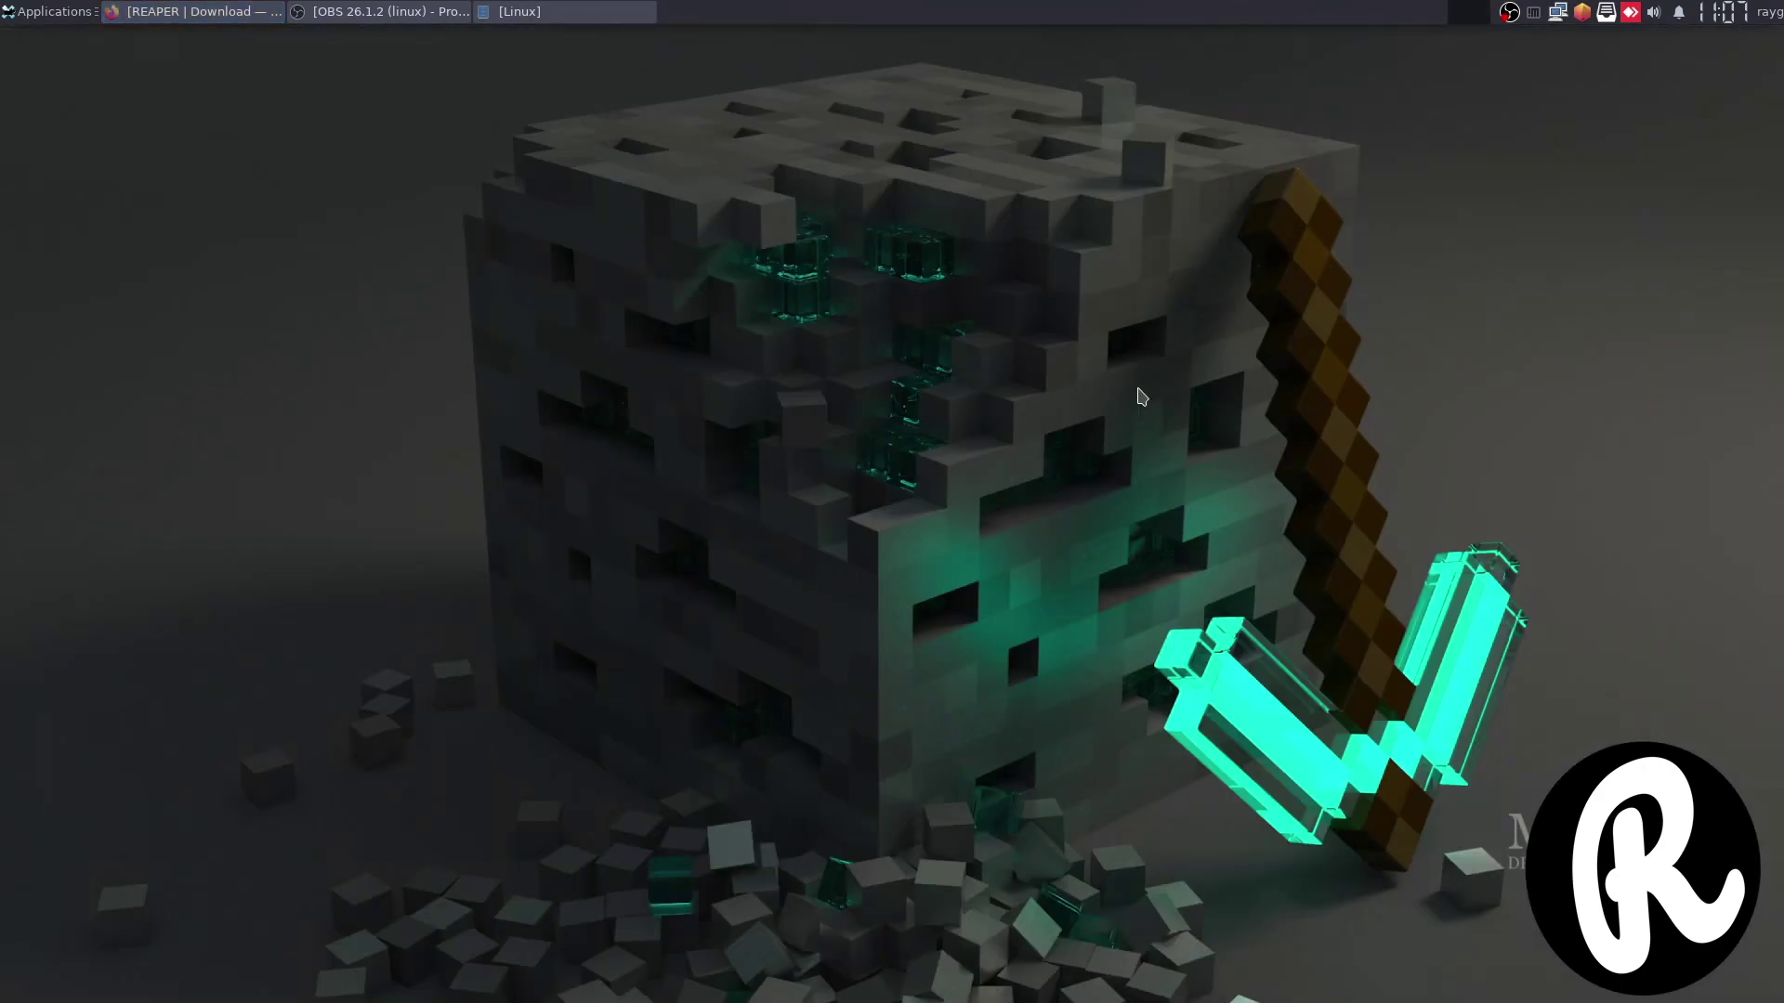
key(ctrl+alt+t)
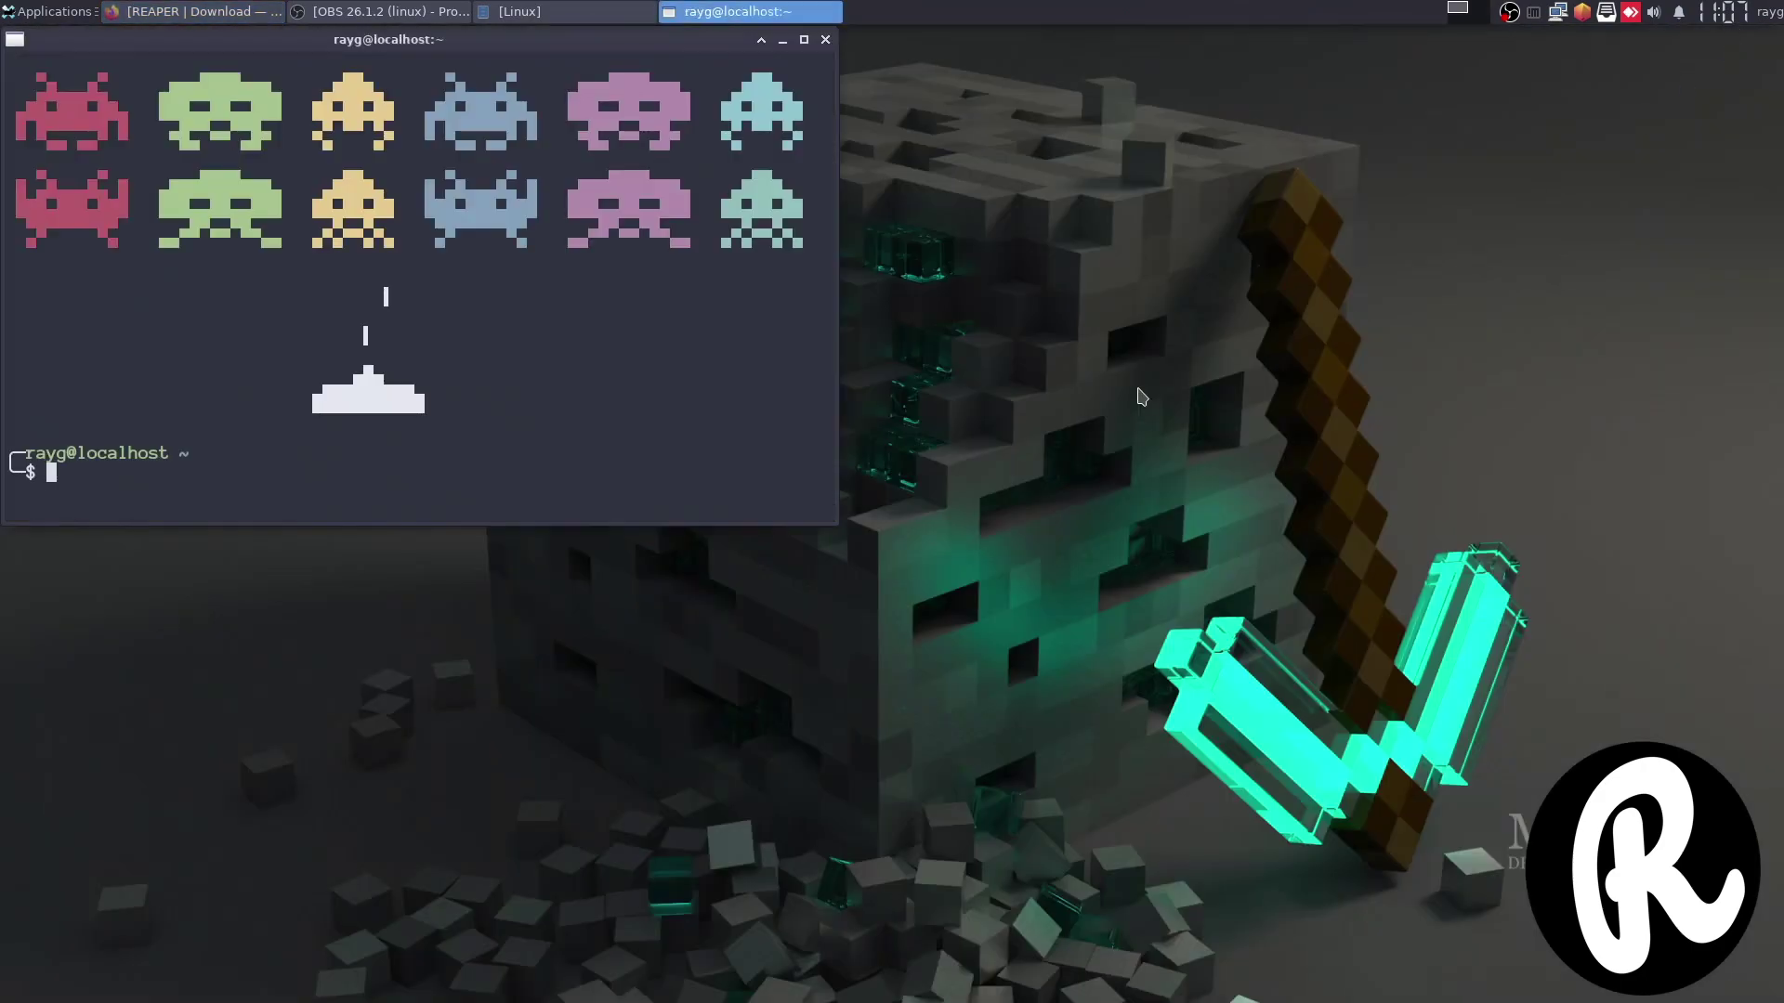
text(cd Downloads)
key(Return)
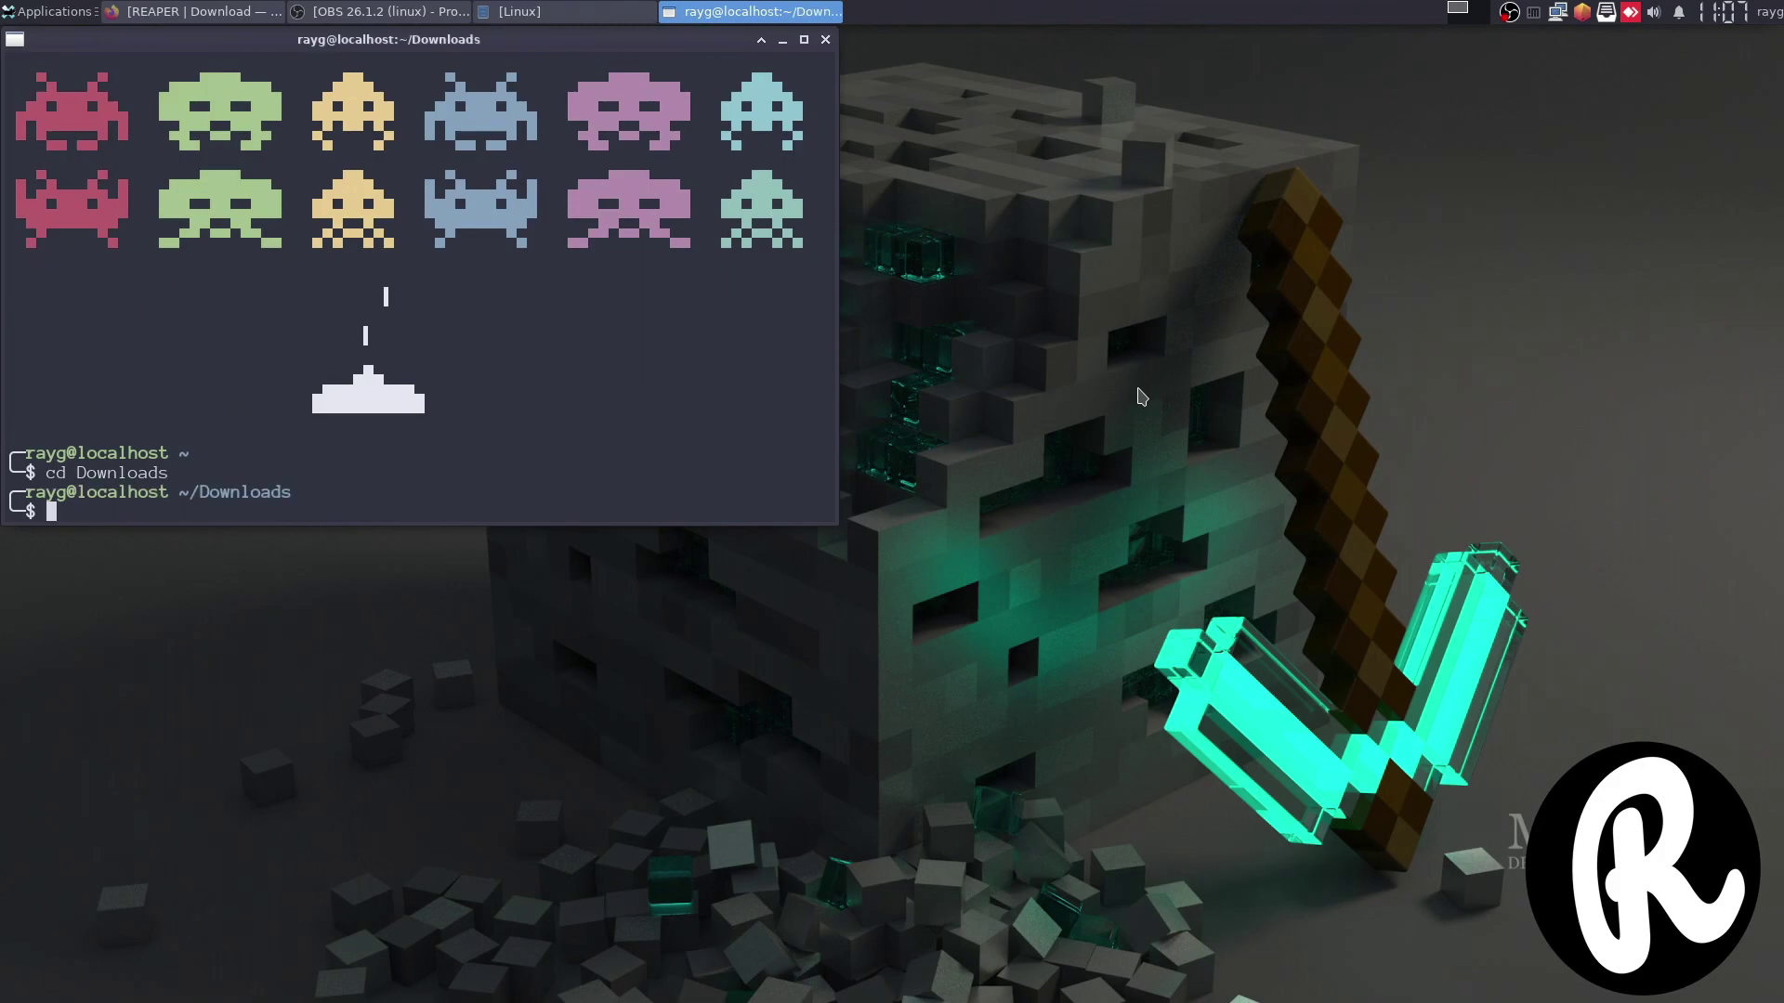
Download reaper623_linux_x86_64.tar.xz with wget from the copied link and list Downloads to confirm.
text(wget)
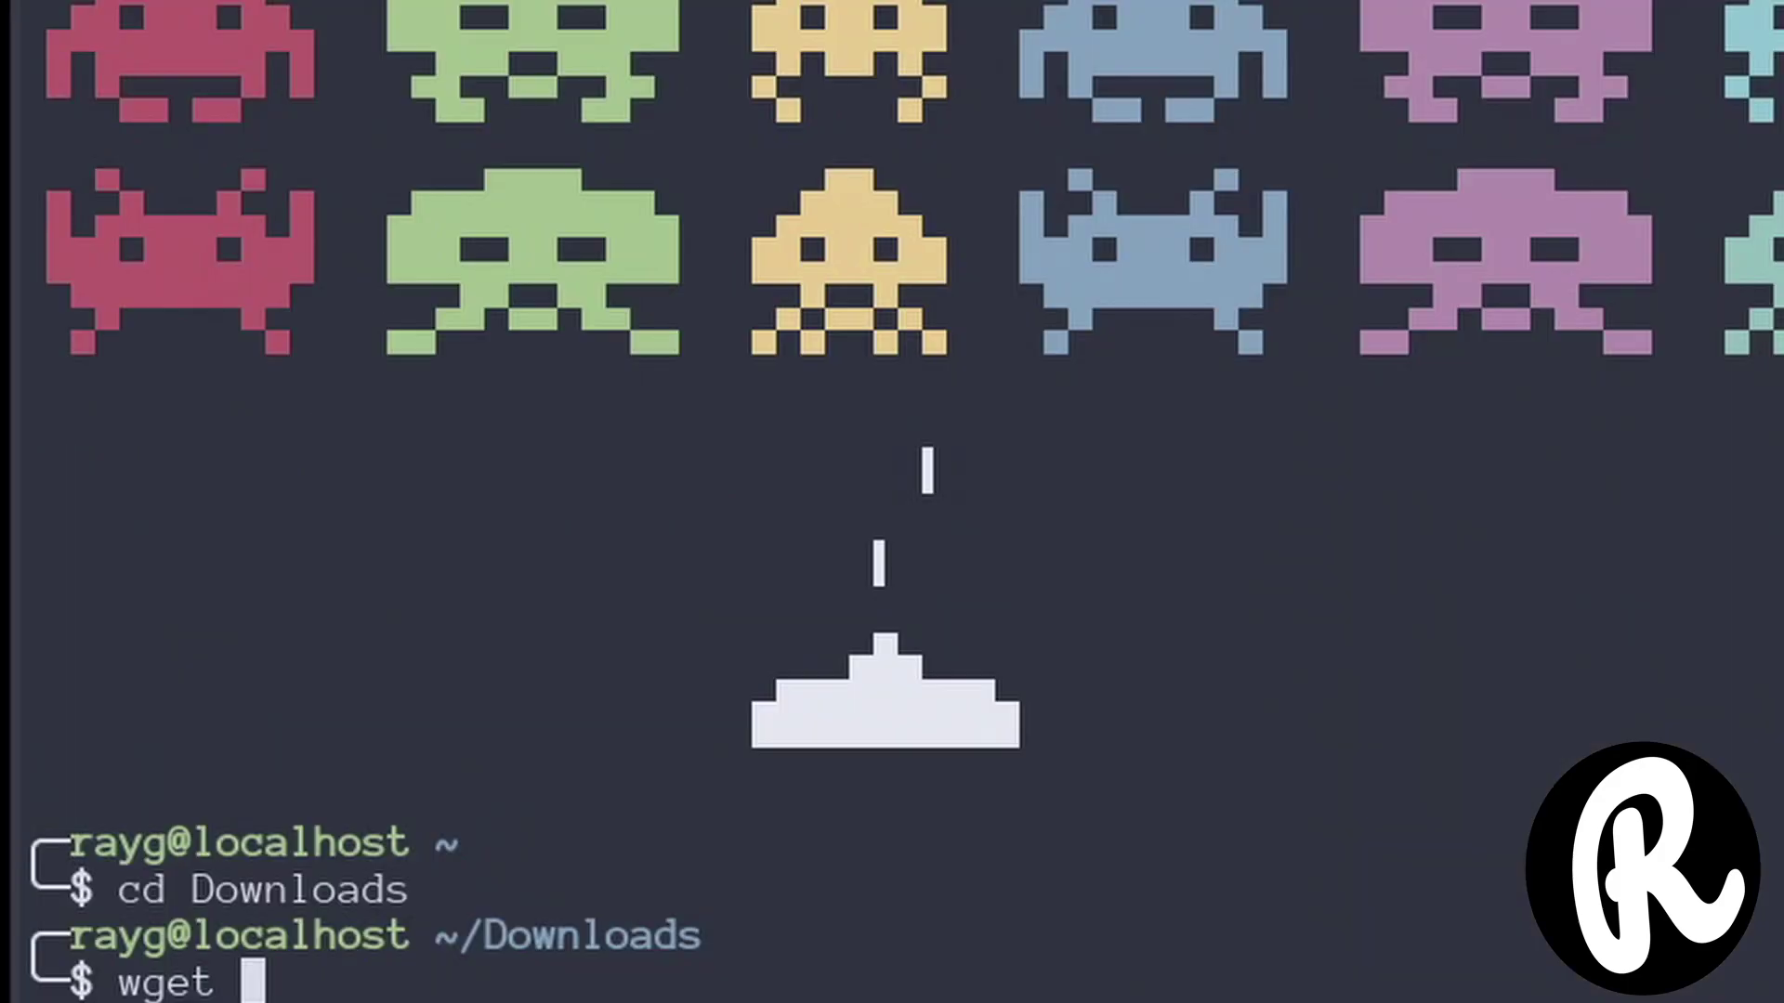
text(https://www.reaper.fm/files/6.x/reaper623_linux_x86_64.tar.xz)
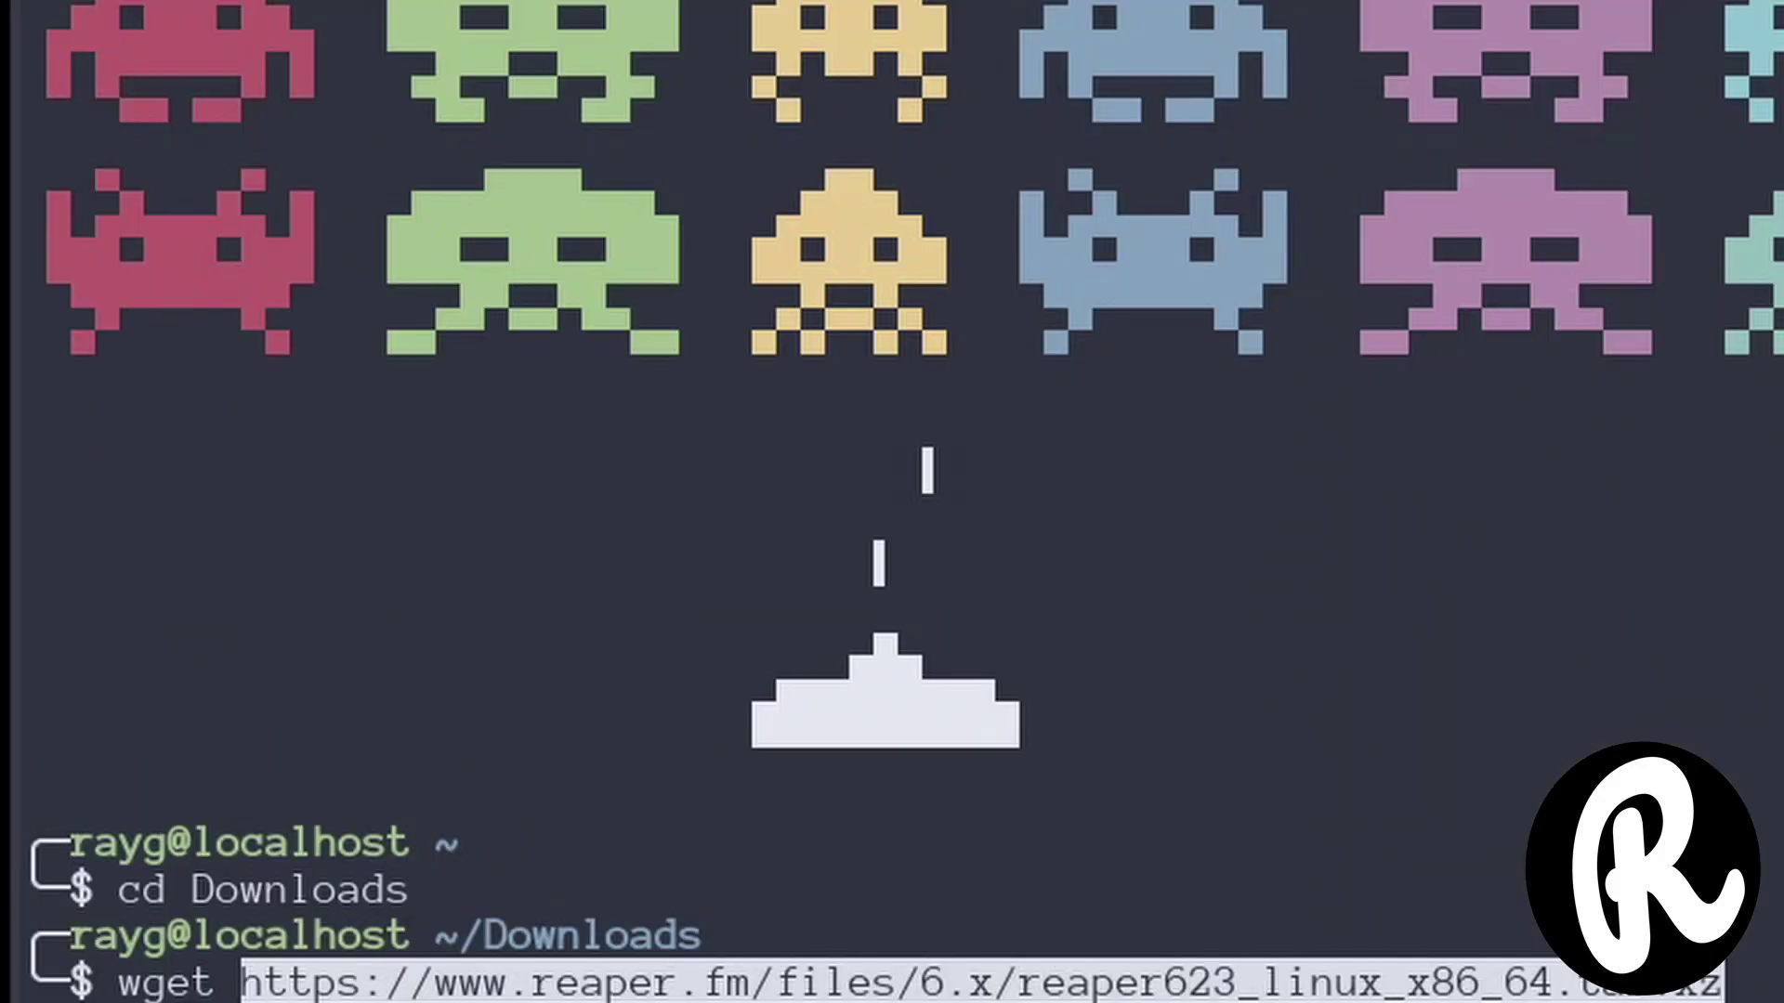
key(Return)
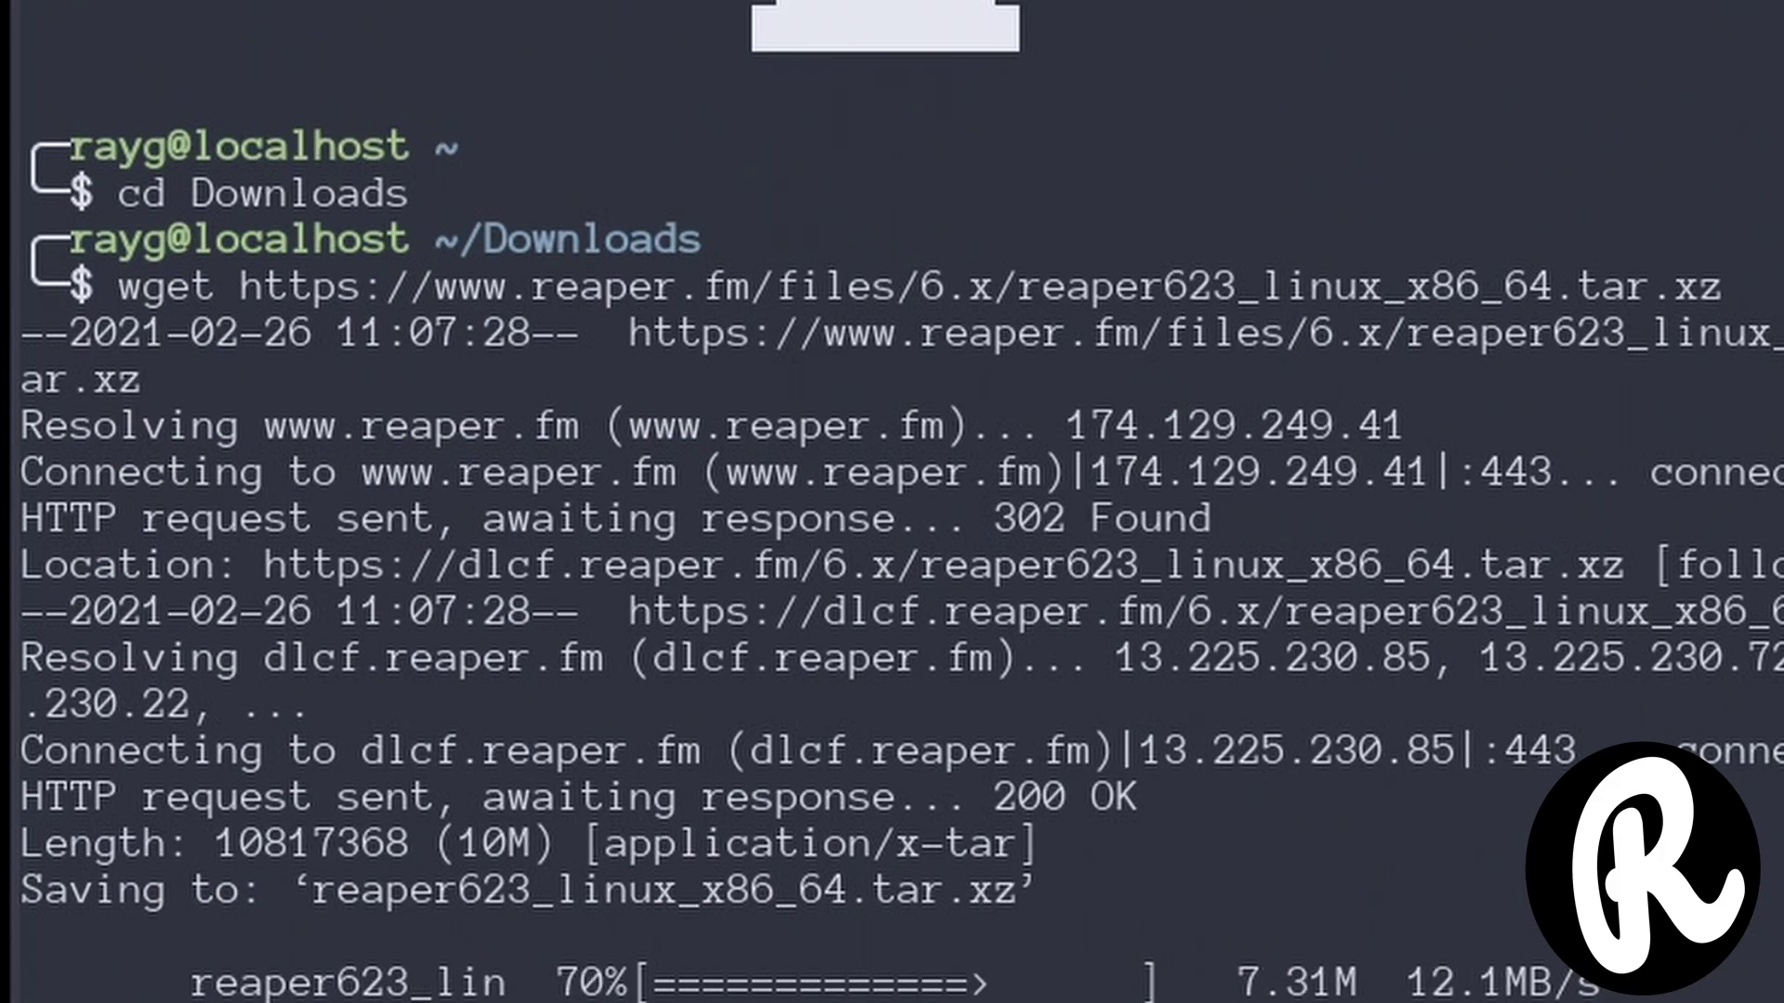
text(ls)
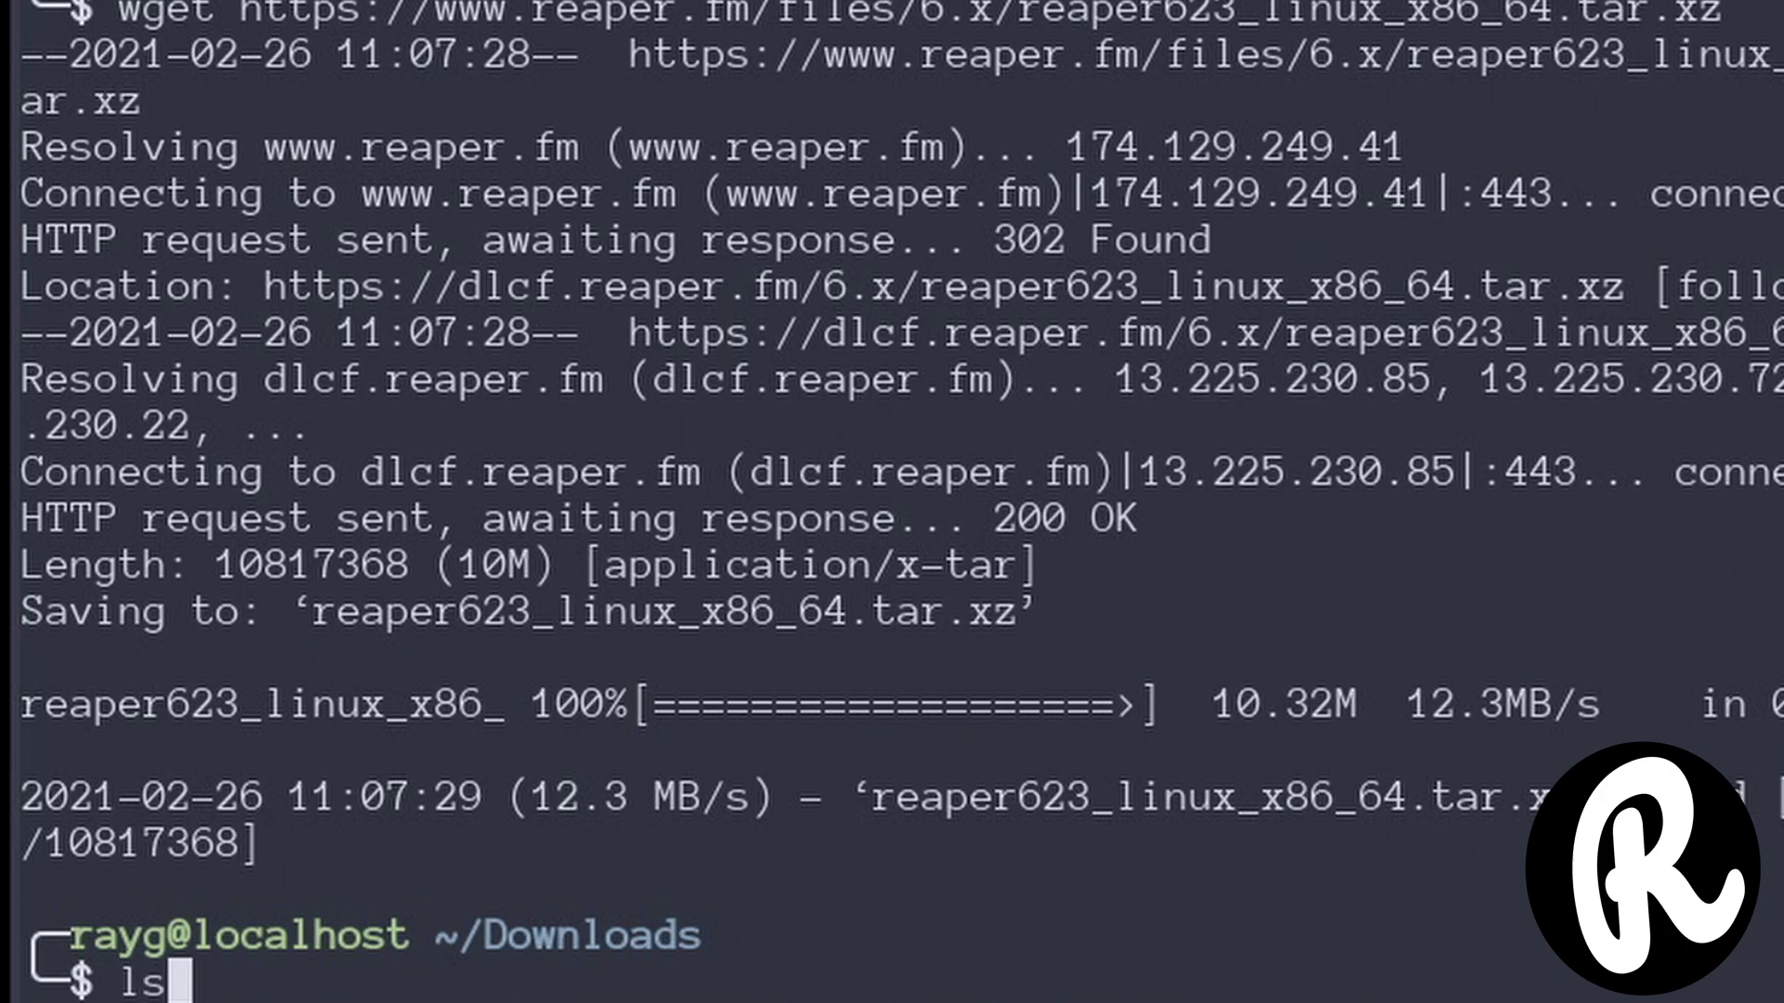
key(Return)
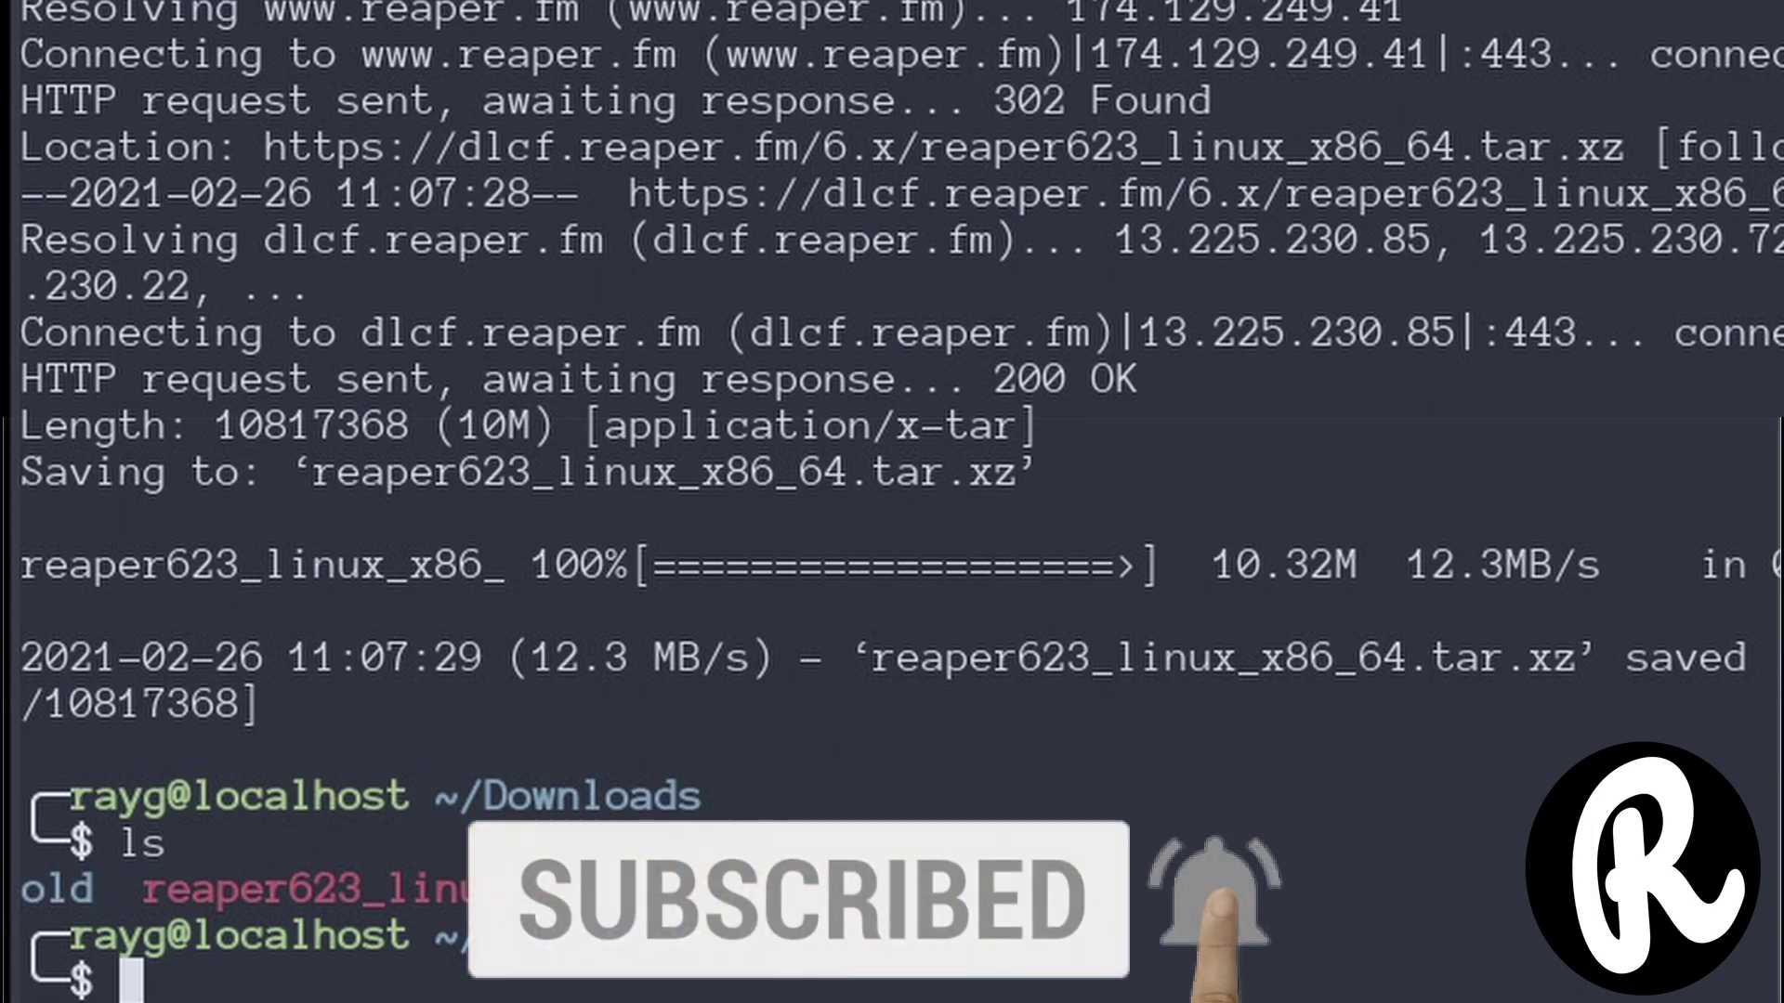
Clear the screen and extract reaper623_linux_x86_64.tar.xz with tar -xvf.
key(ctrl+l)
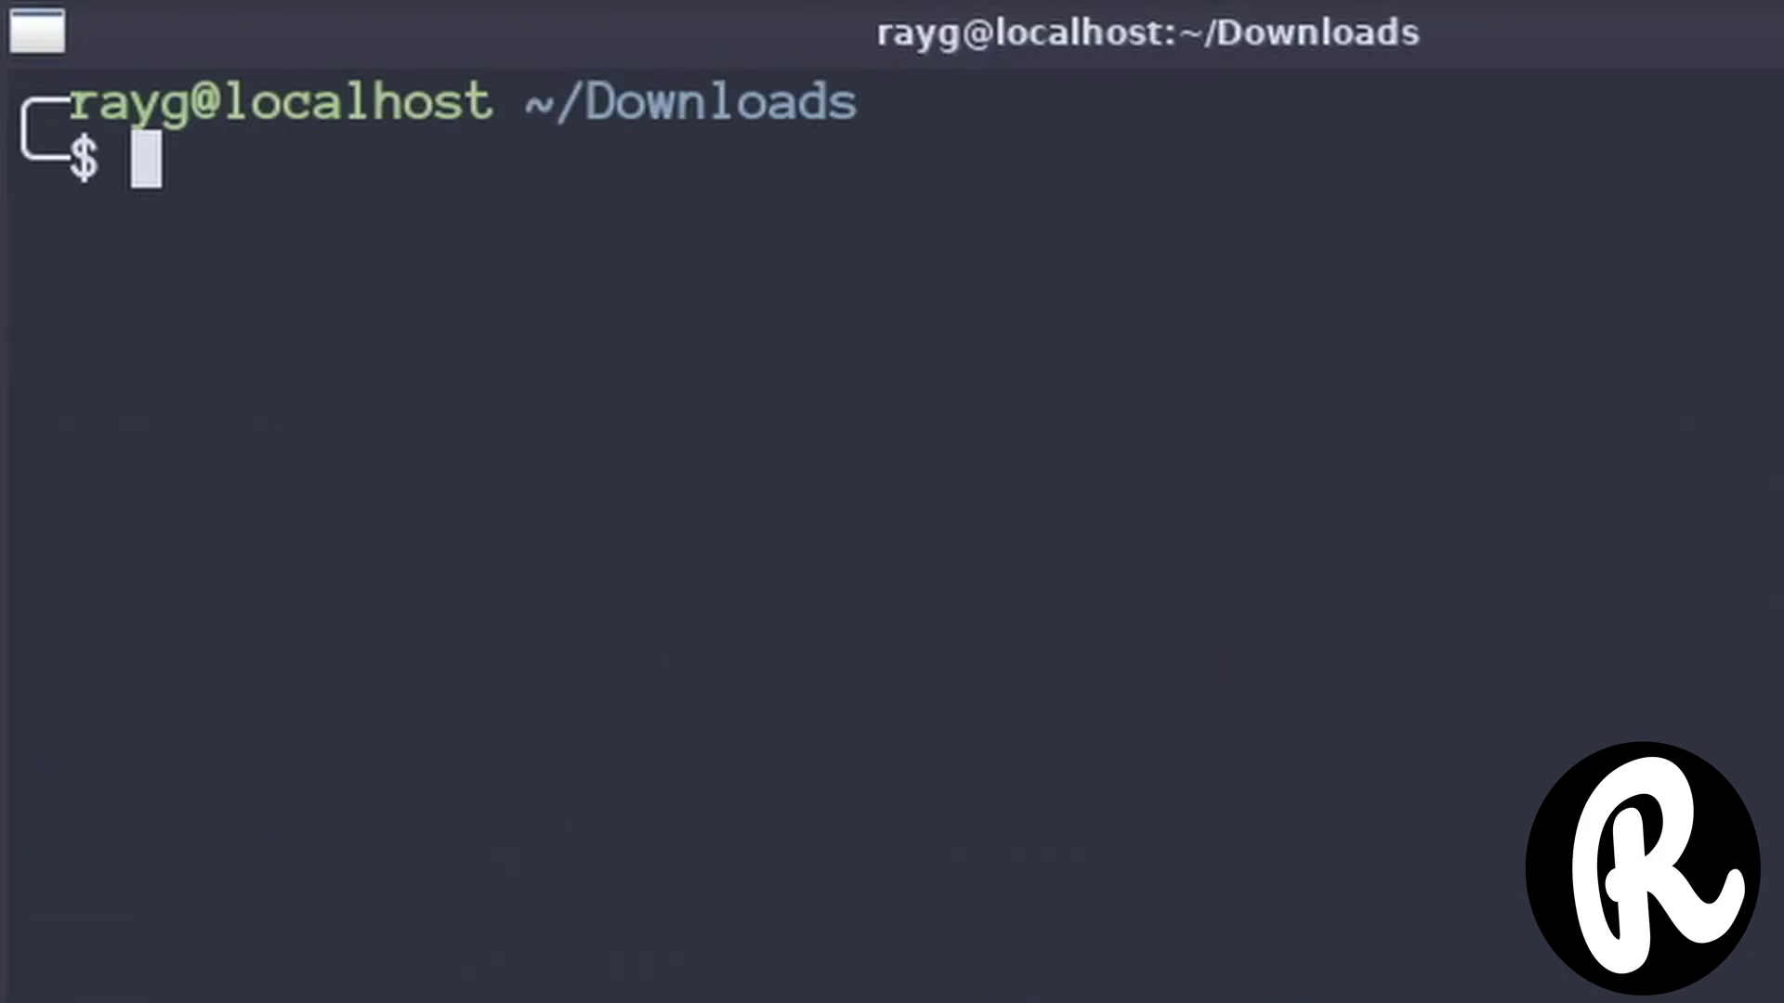
text(tar )
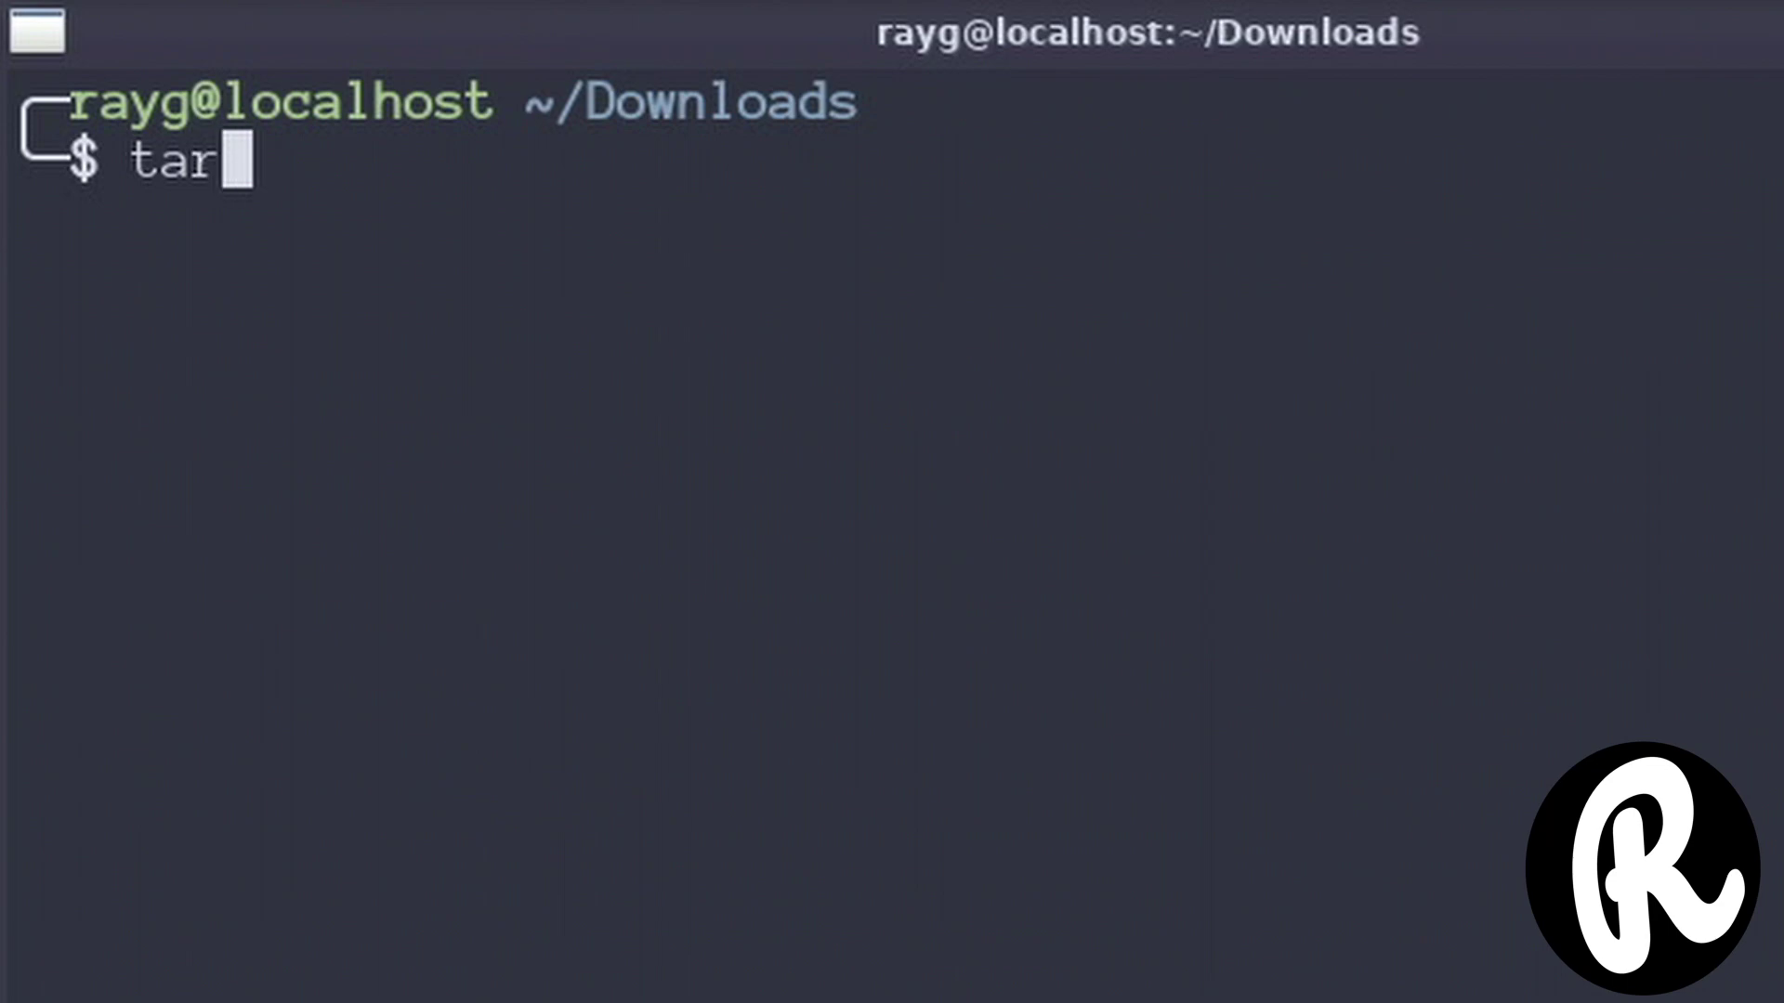
text(-)
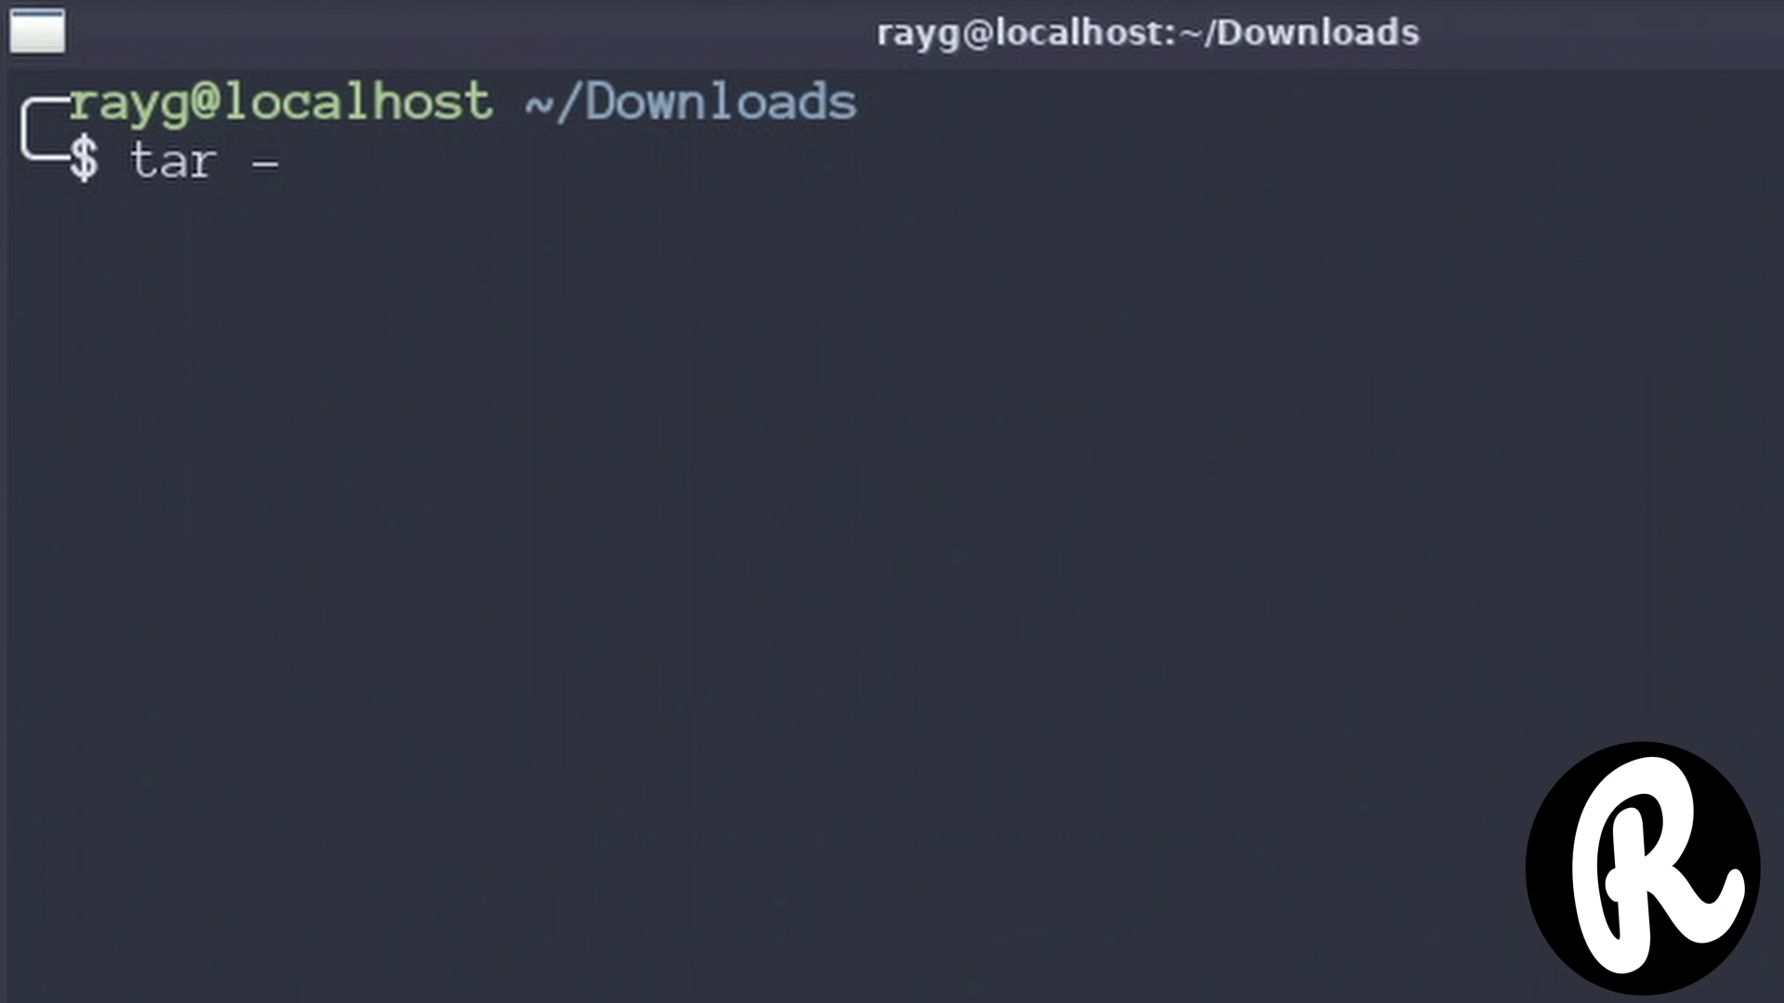
text(xvf)
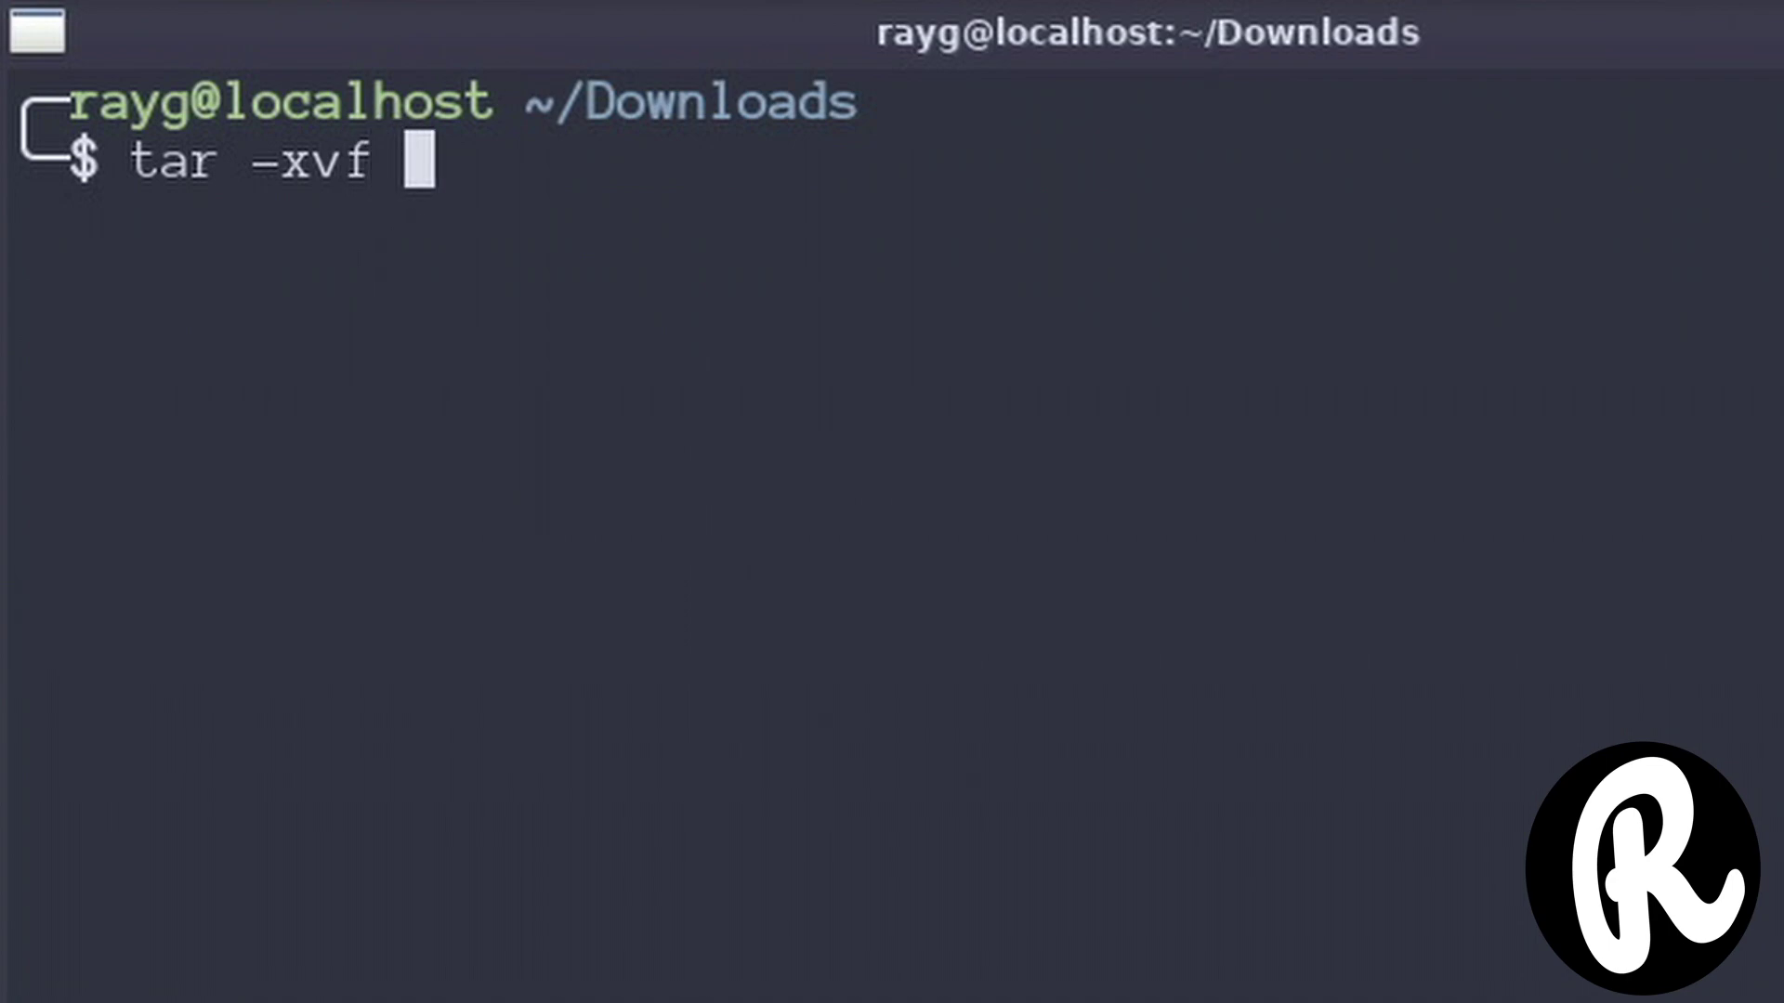
text( rea)
key(Tab)
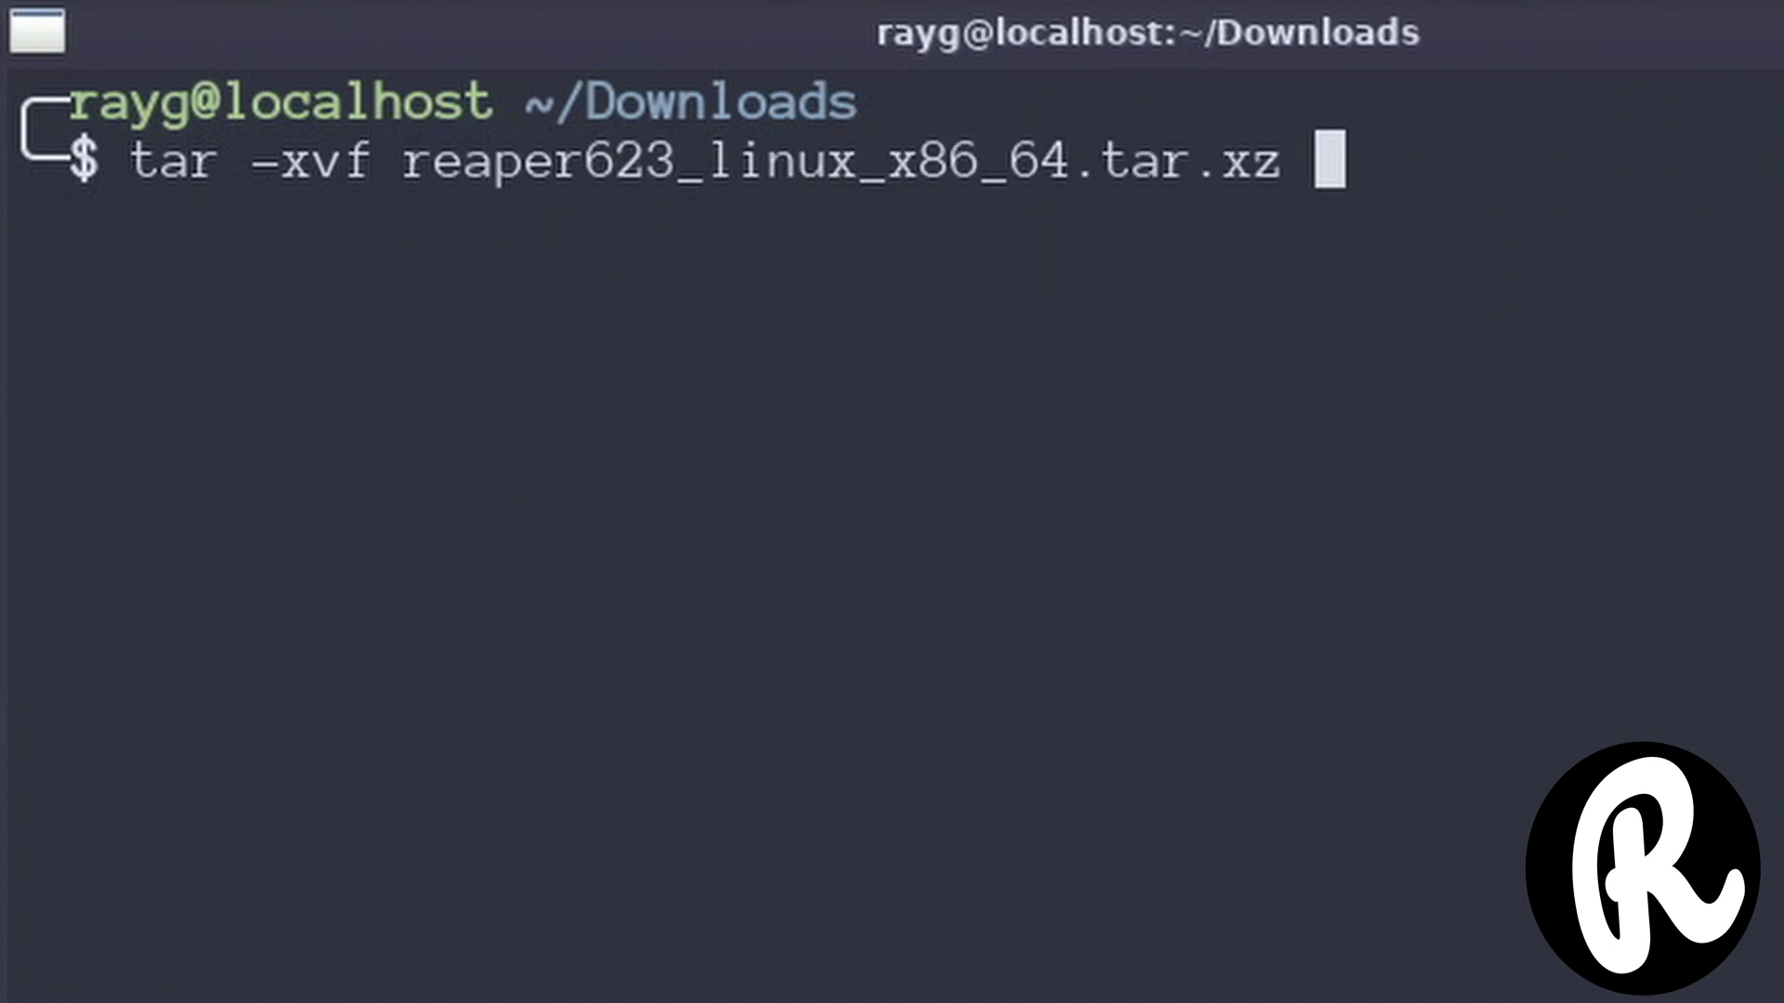
key(Return)
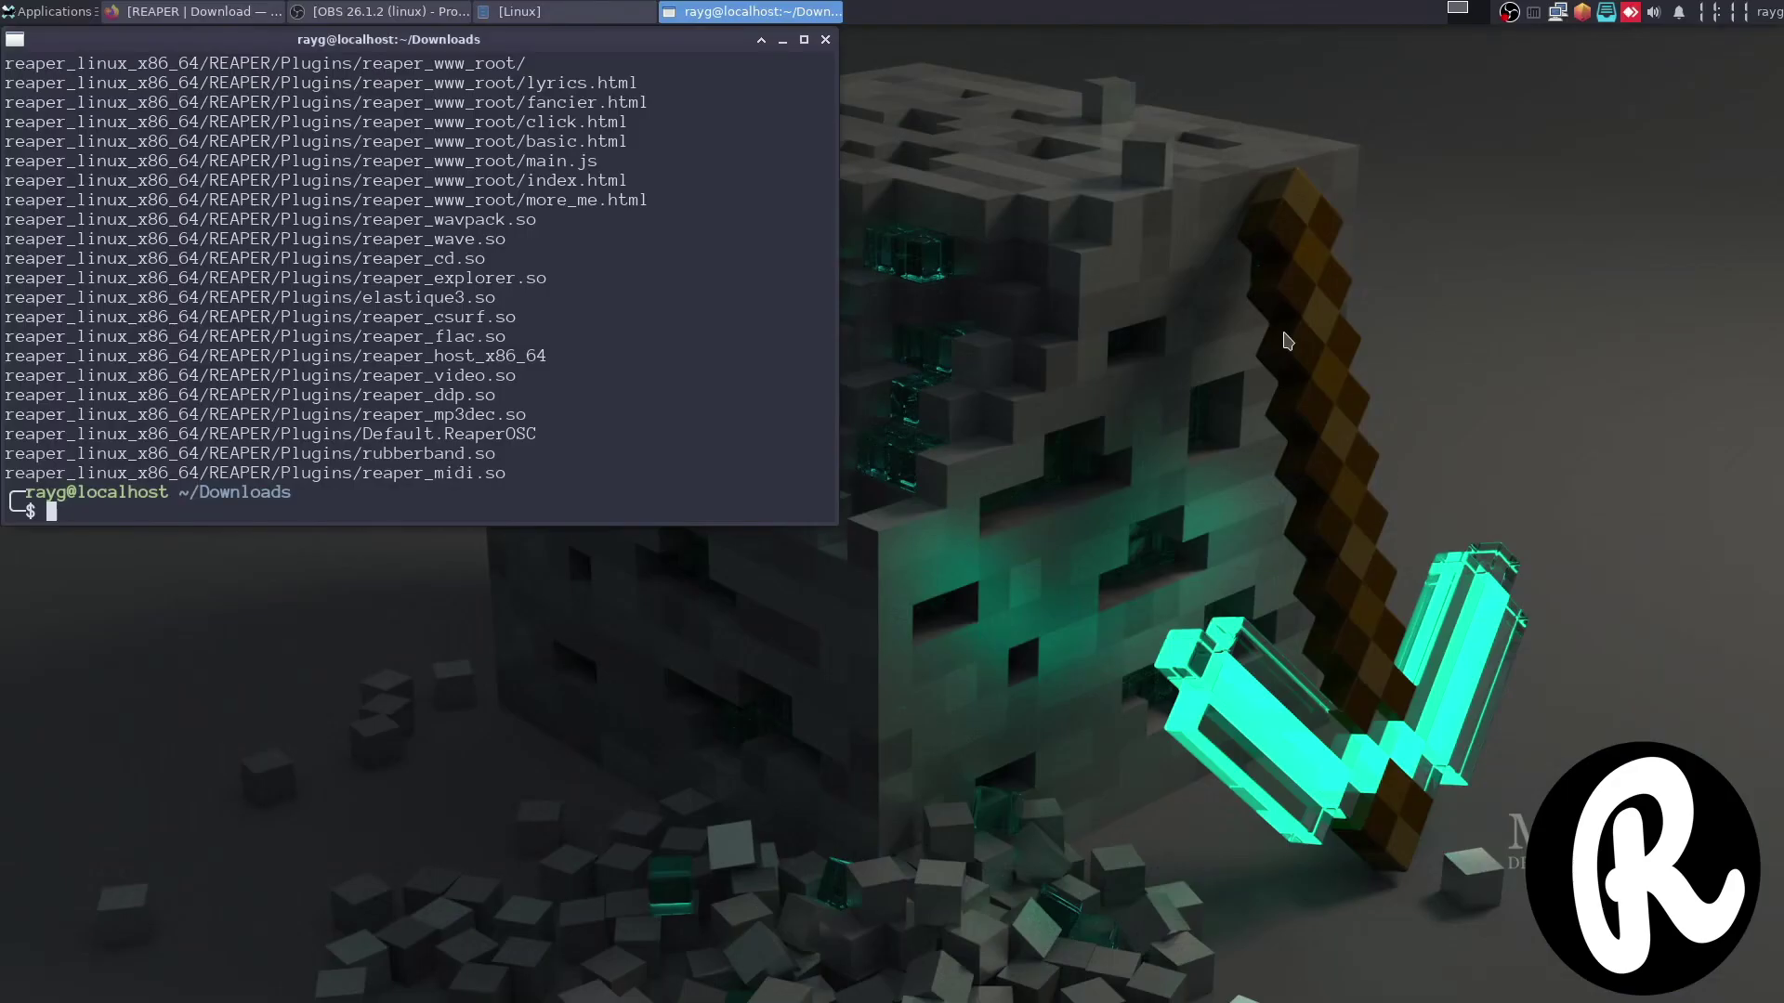
Enter the reaper_linux_x86_64 folder, list its contents and clear the screen.
text(cd rea)
key(Tab)
key(Return)
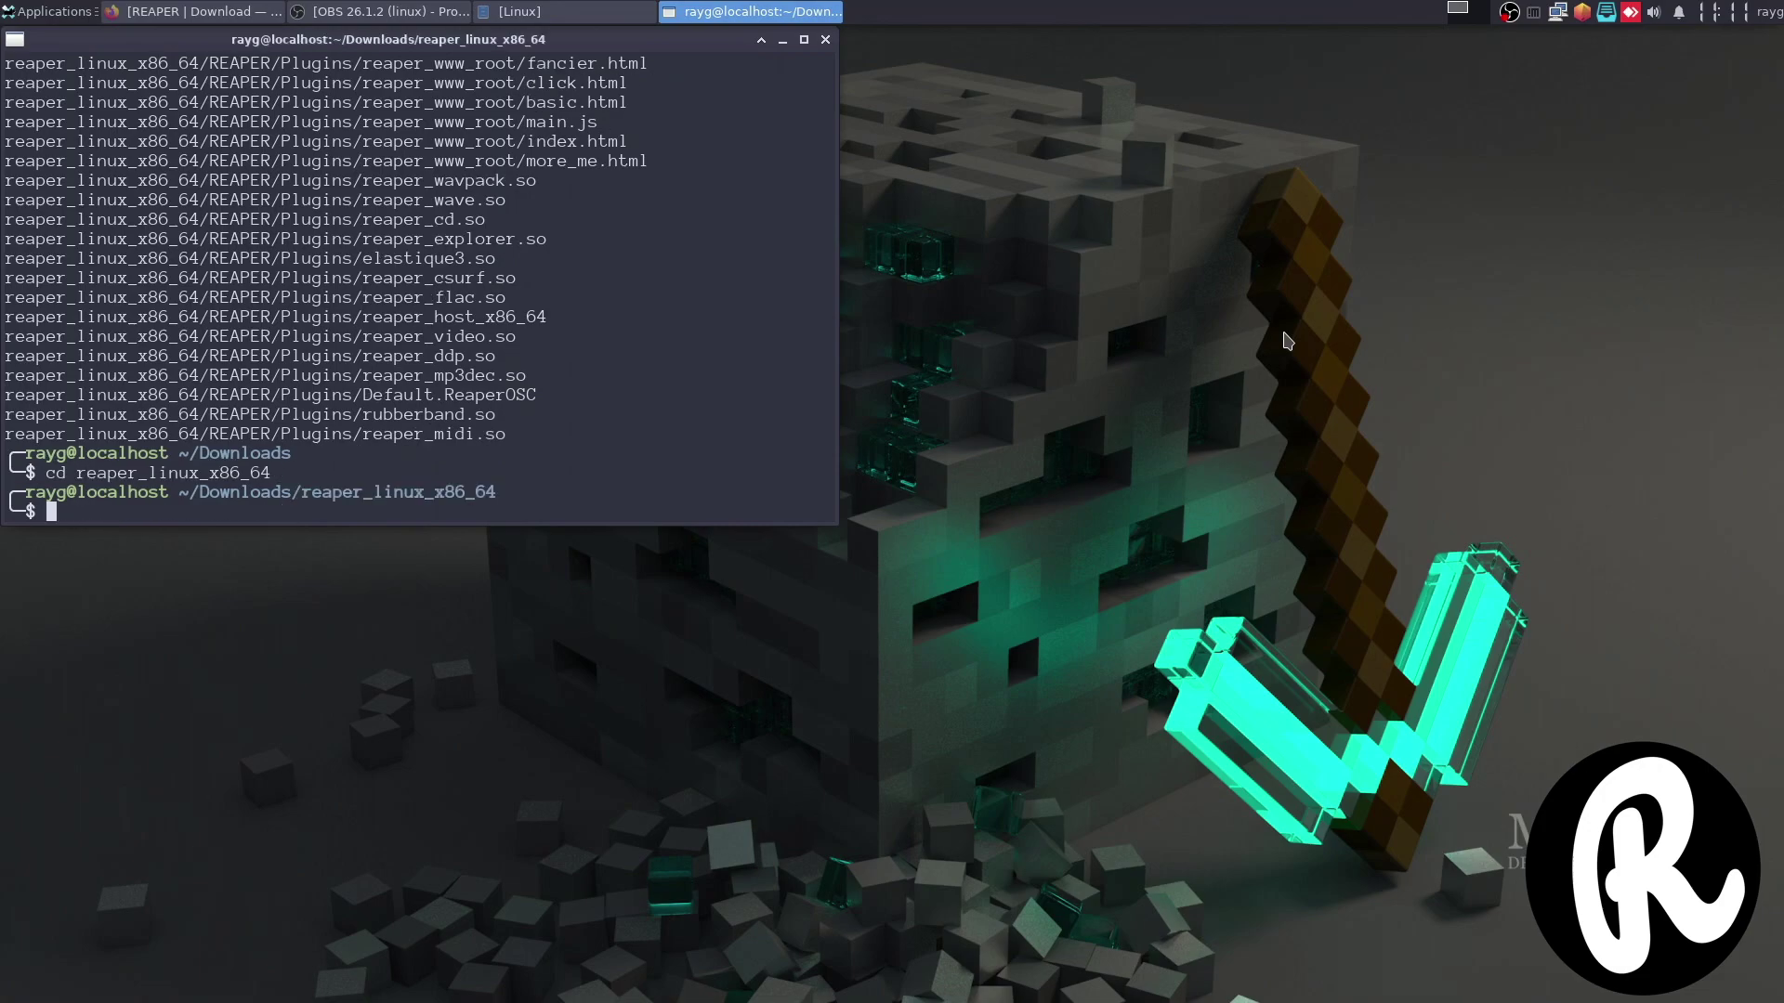
text(ls)
key(Return)
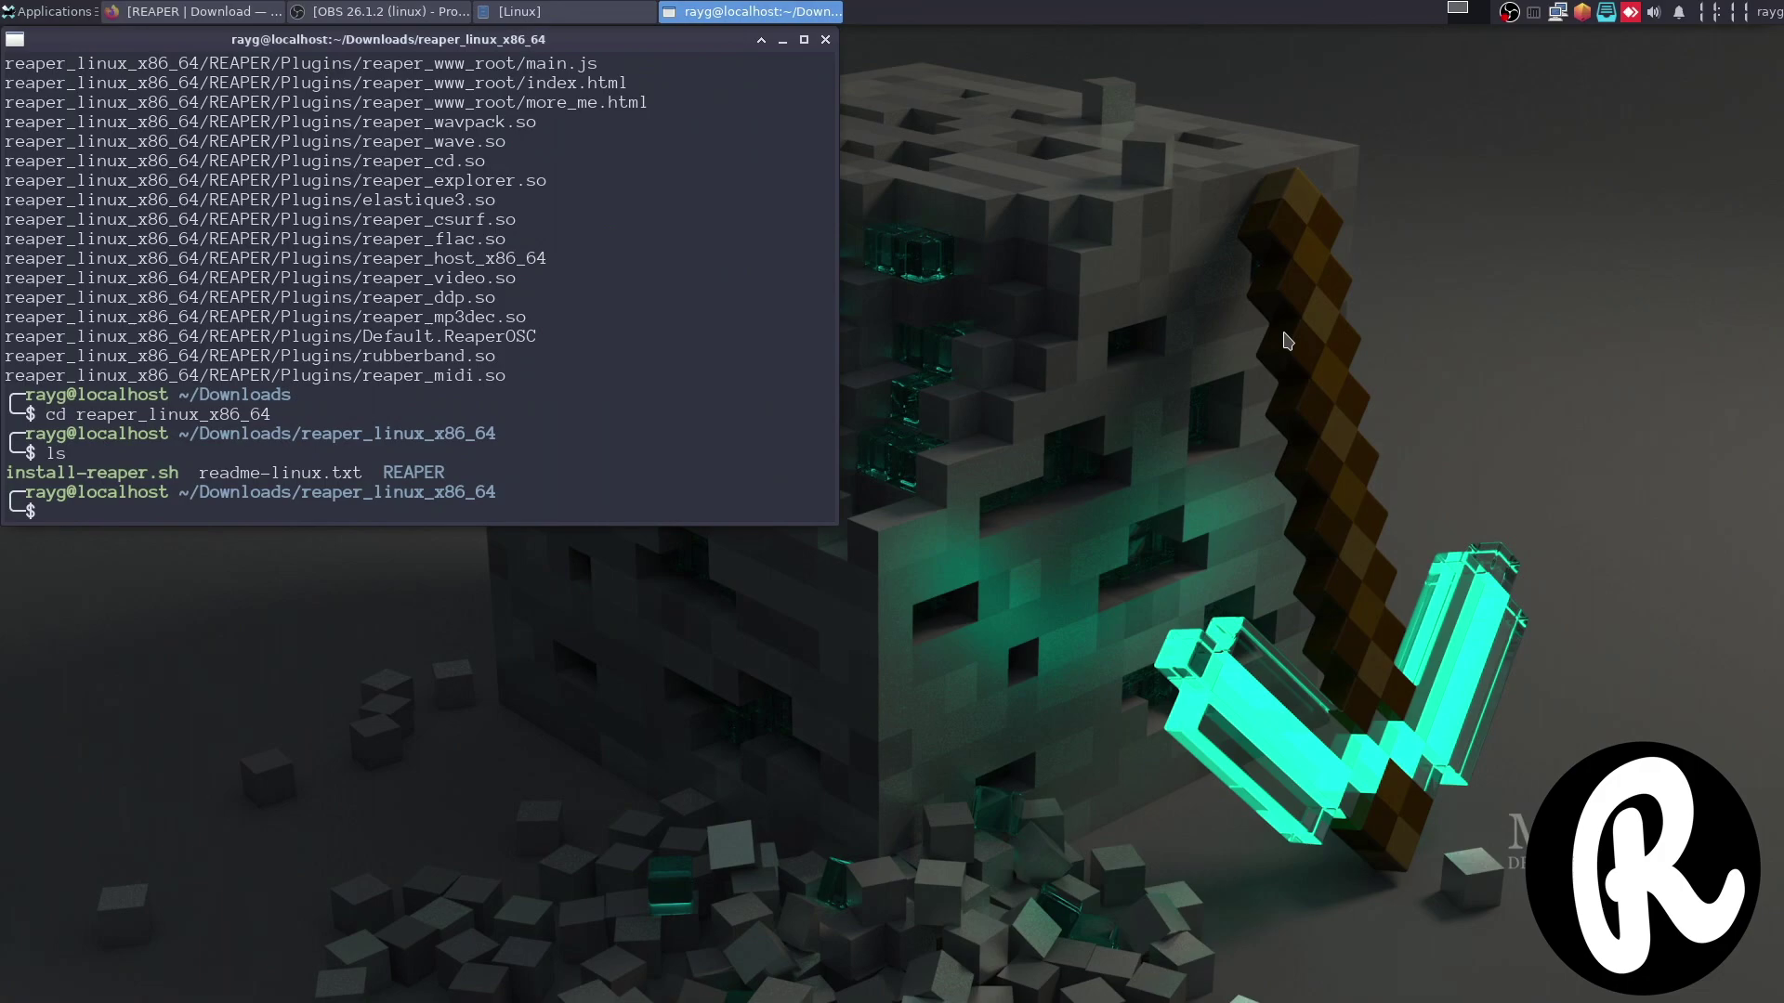
key(ctrl+l)
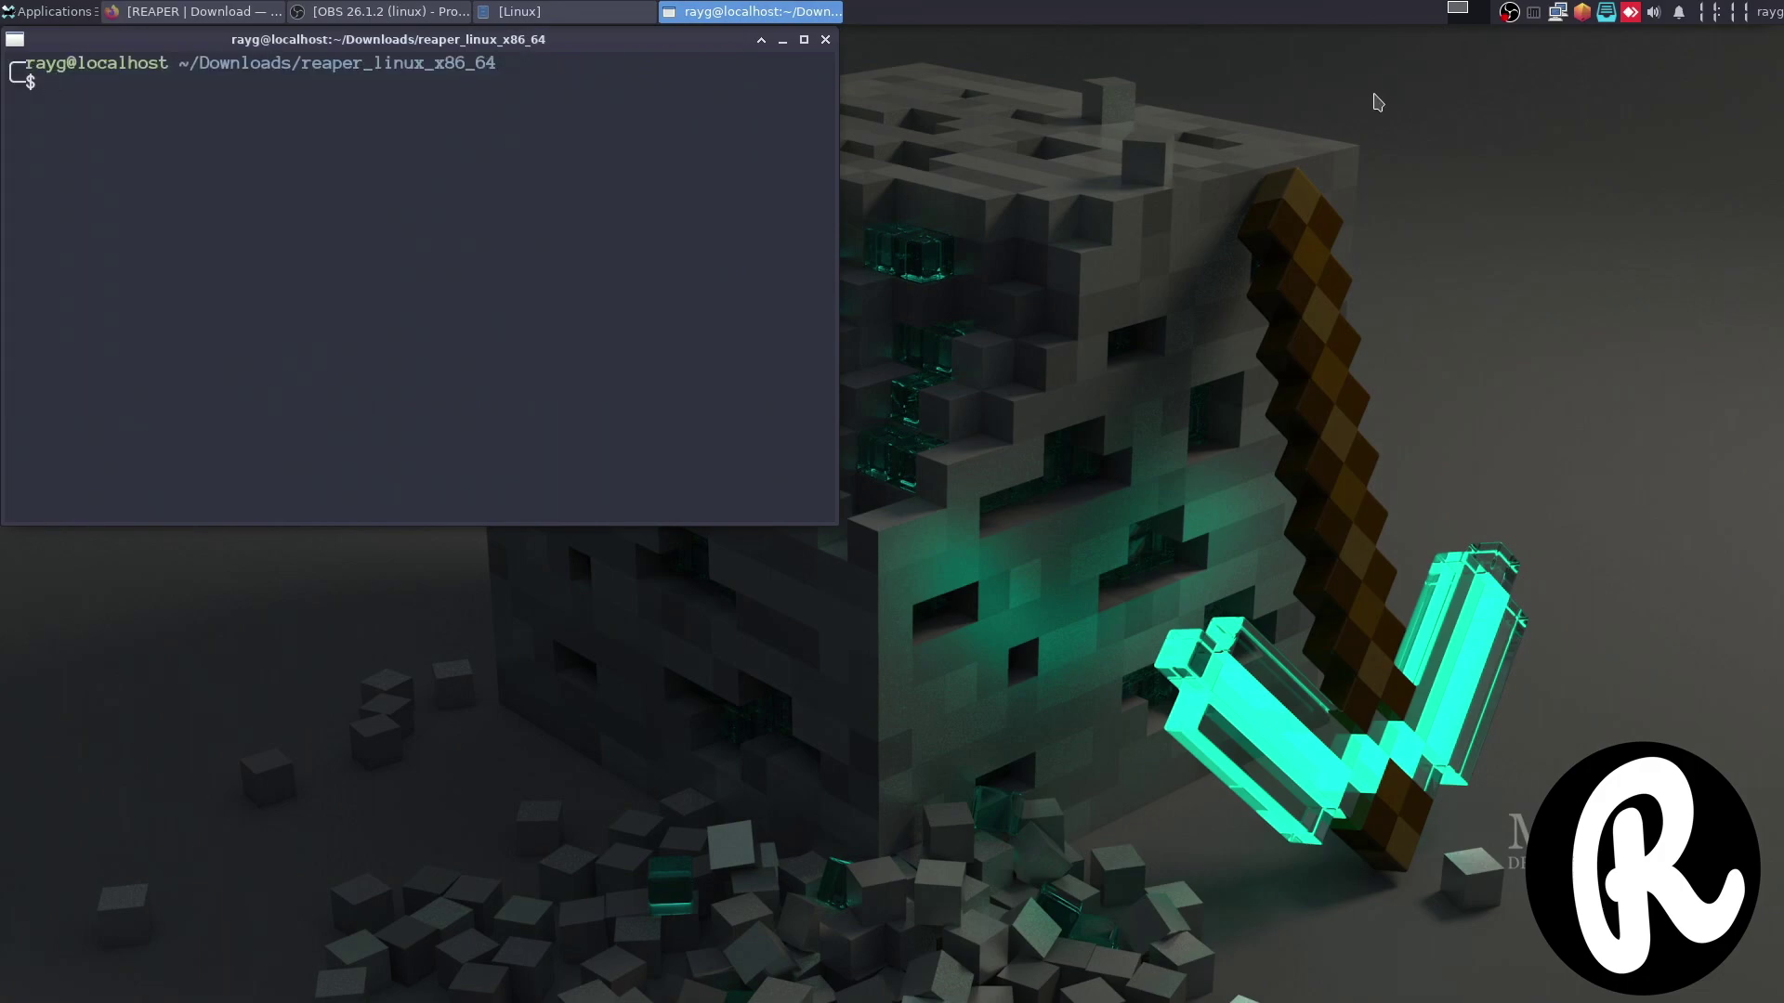
List the folder and enter the vim readme-linux.txt command using Tab completion.
text(ls)
key(Return)
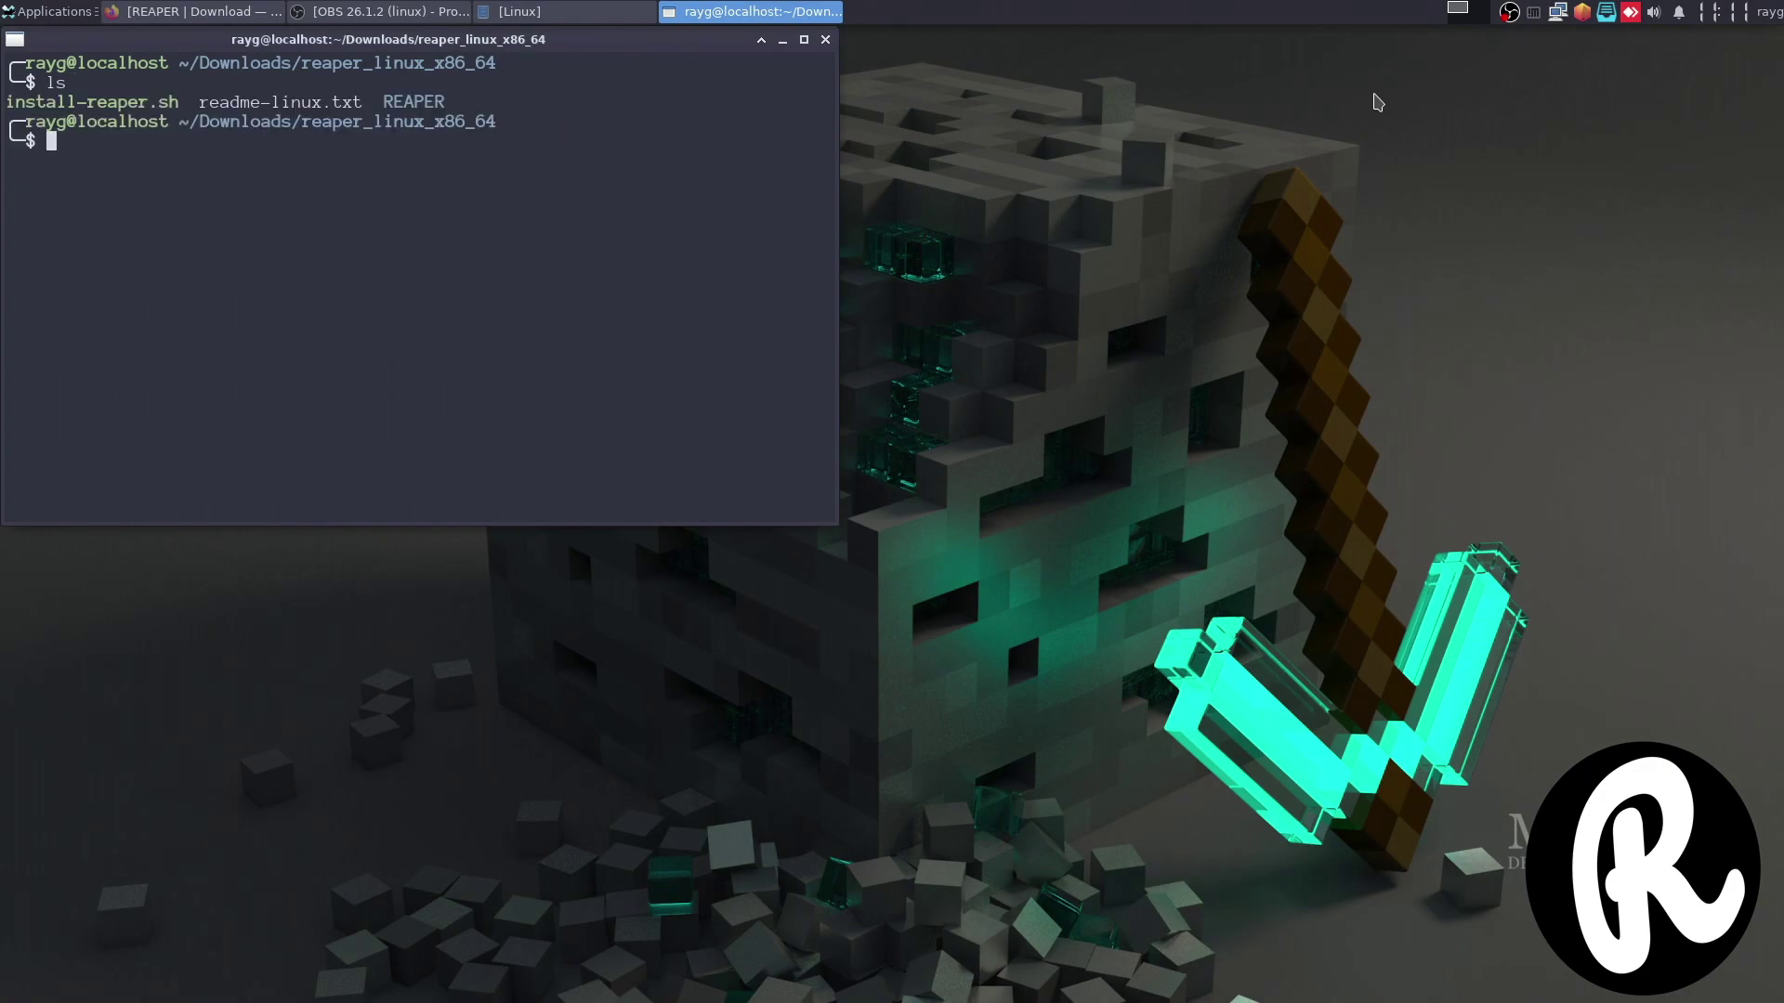
text(vim)
key(BackSpace)
key(BackSpace)
key(BackSpace)
key(BackSpace)
text(vim readm)
key(Tab)
Open readme-linux.txt in vim in a maximized window with adjusted text size.
key(Return)
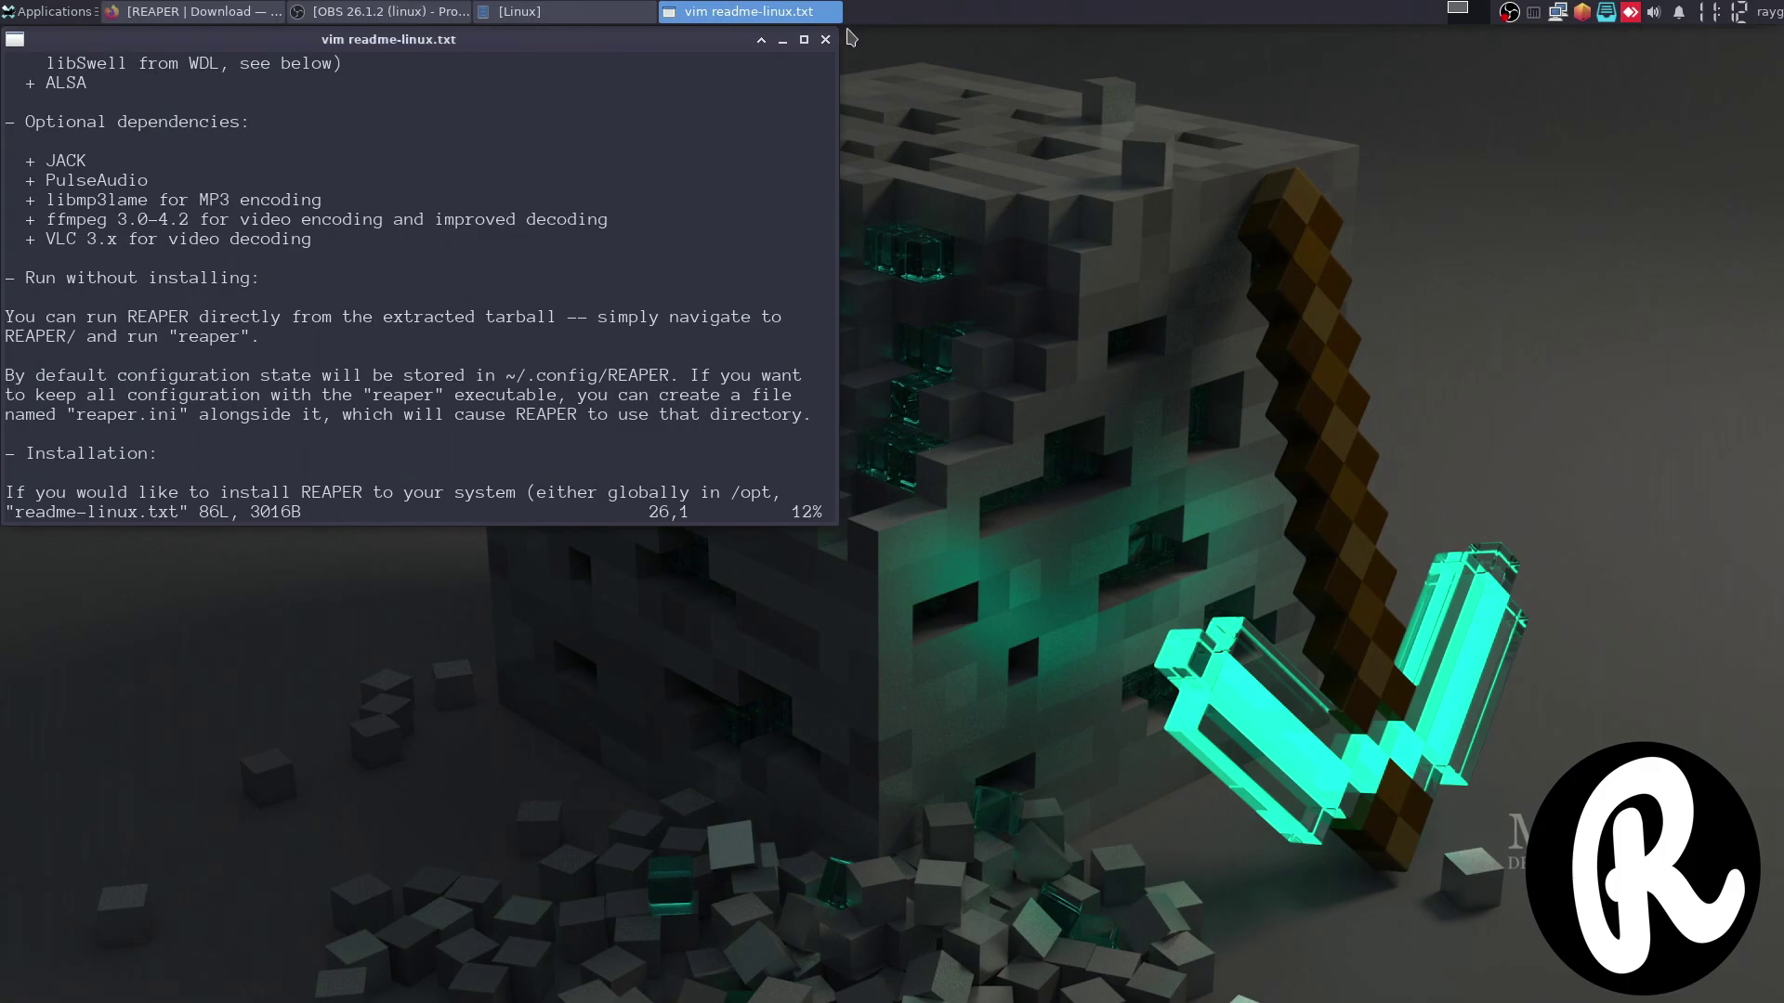
click(804, 39)
key(ctrl+minus)
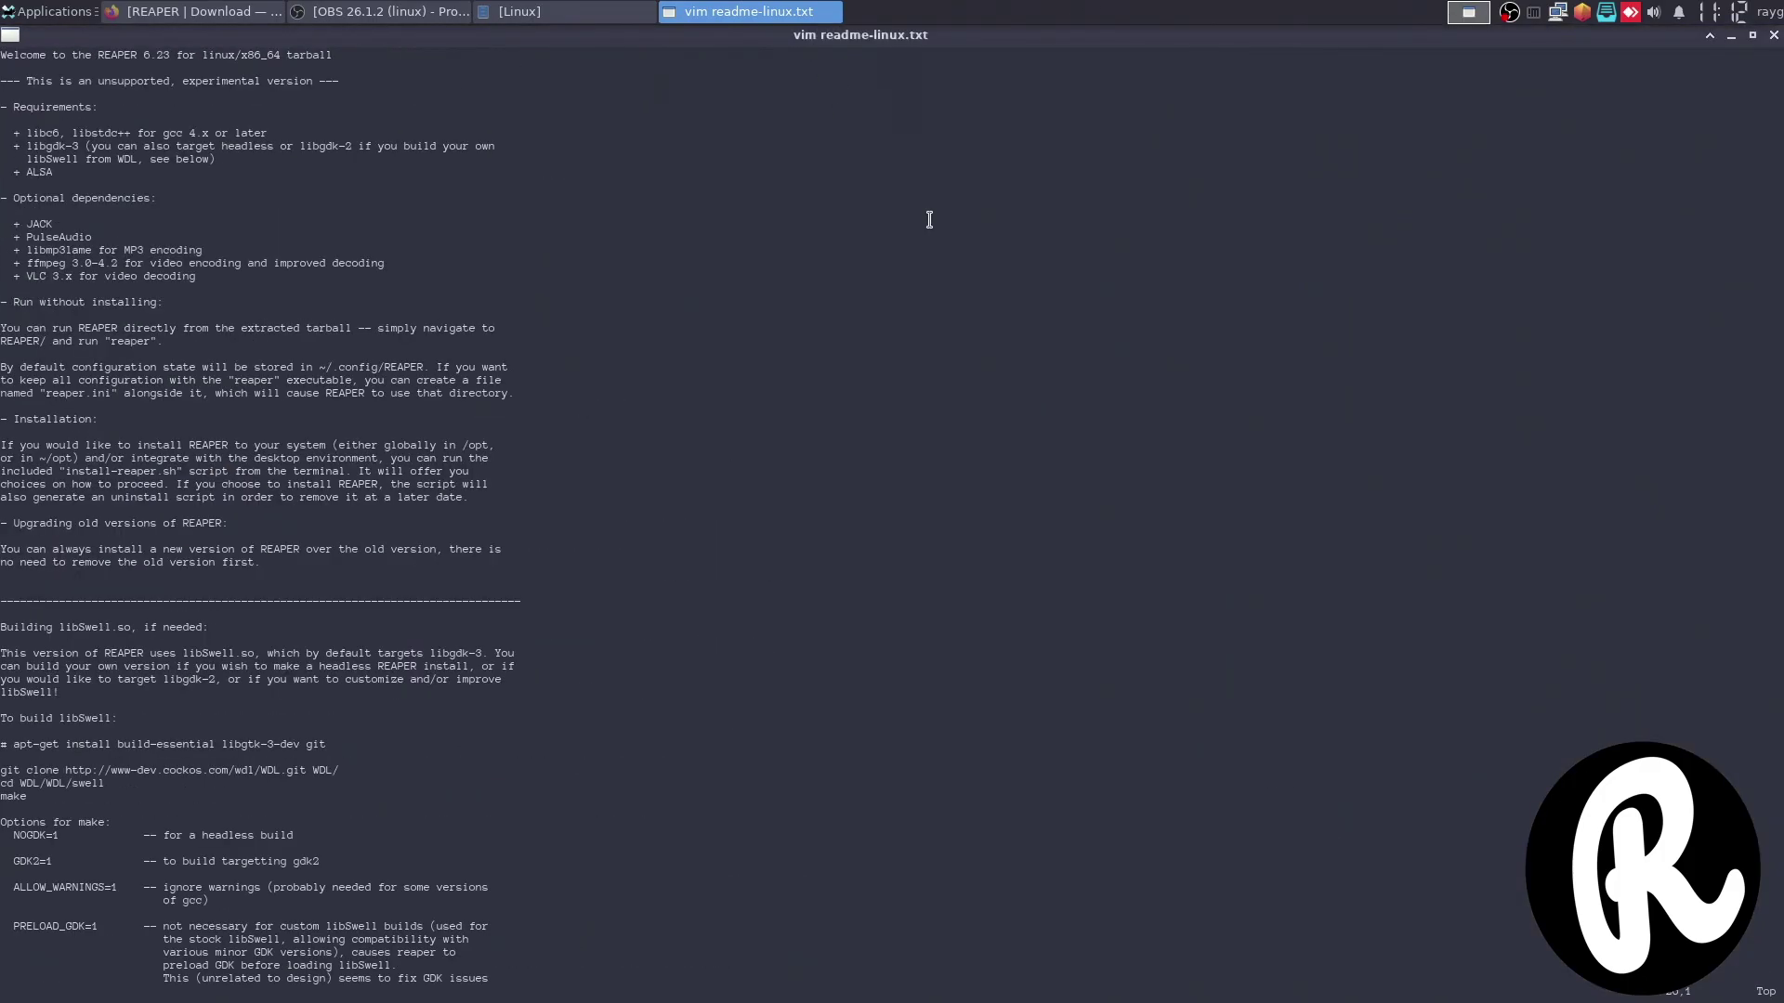
key(ctrl+plus)
key(ctrl+plus)
key(ctrl+plus)
key(ctrl+plus)
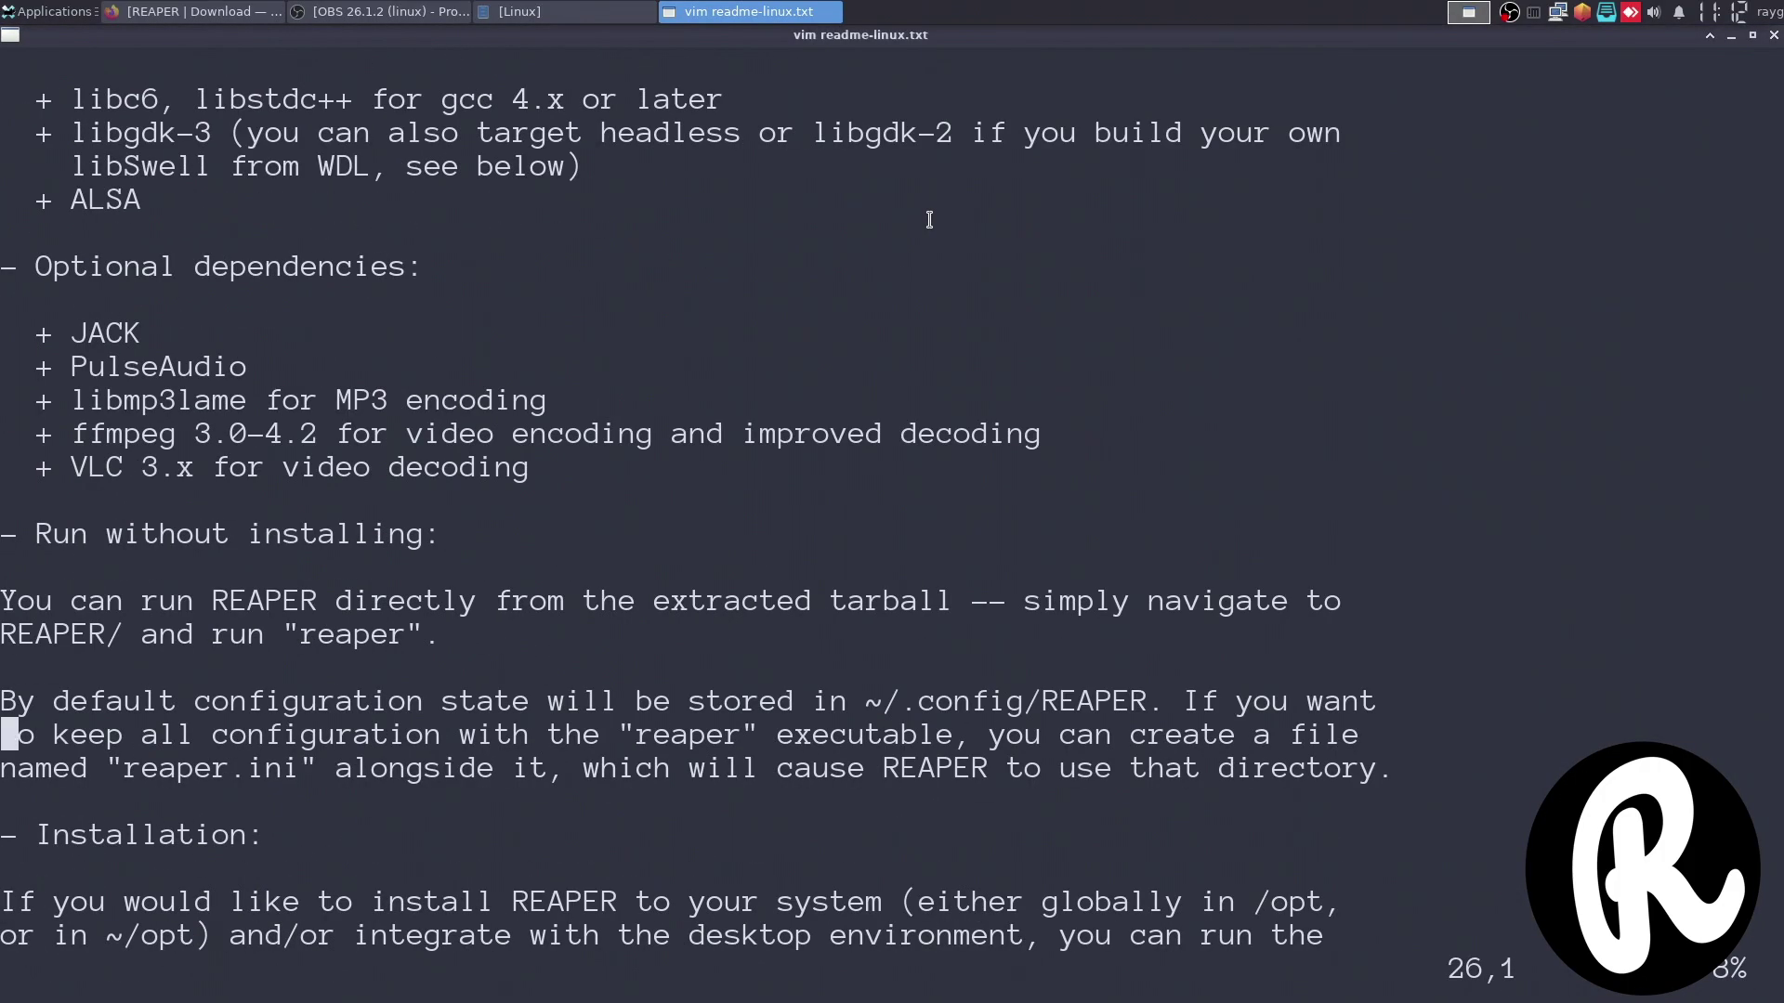
Jump to the readme's top, highlight the libmp3lame MP3 encoding line, then minimize the window.
key(g)
key(g)
key(j)
key(j)
key(j)
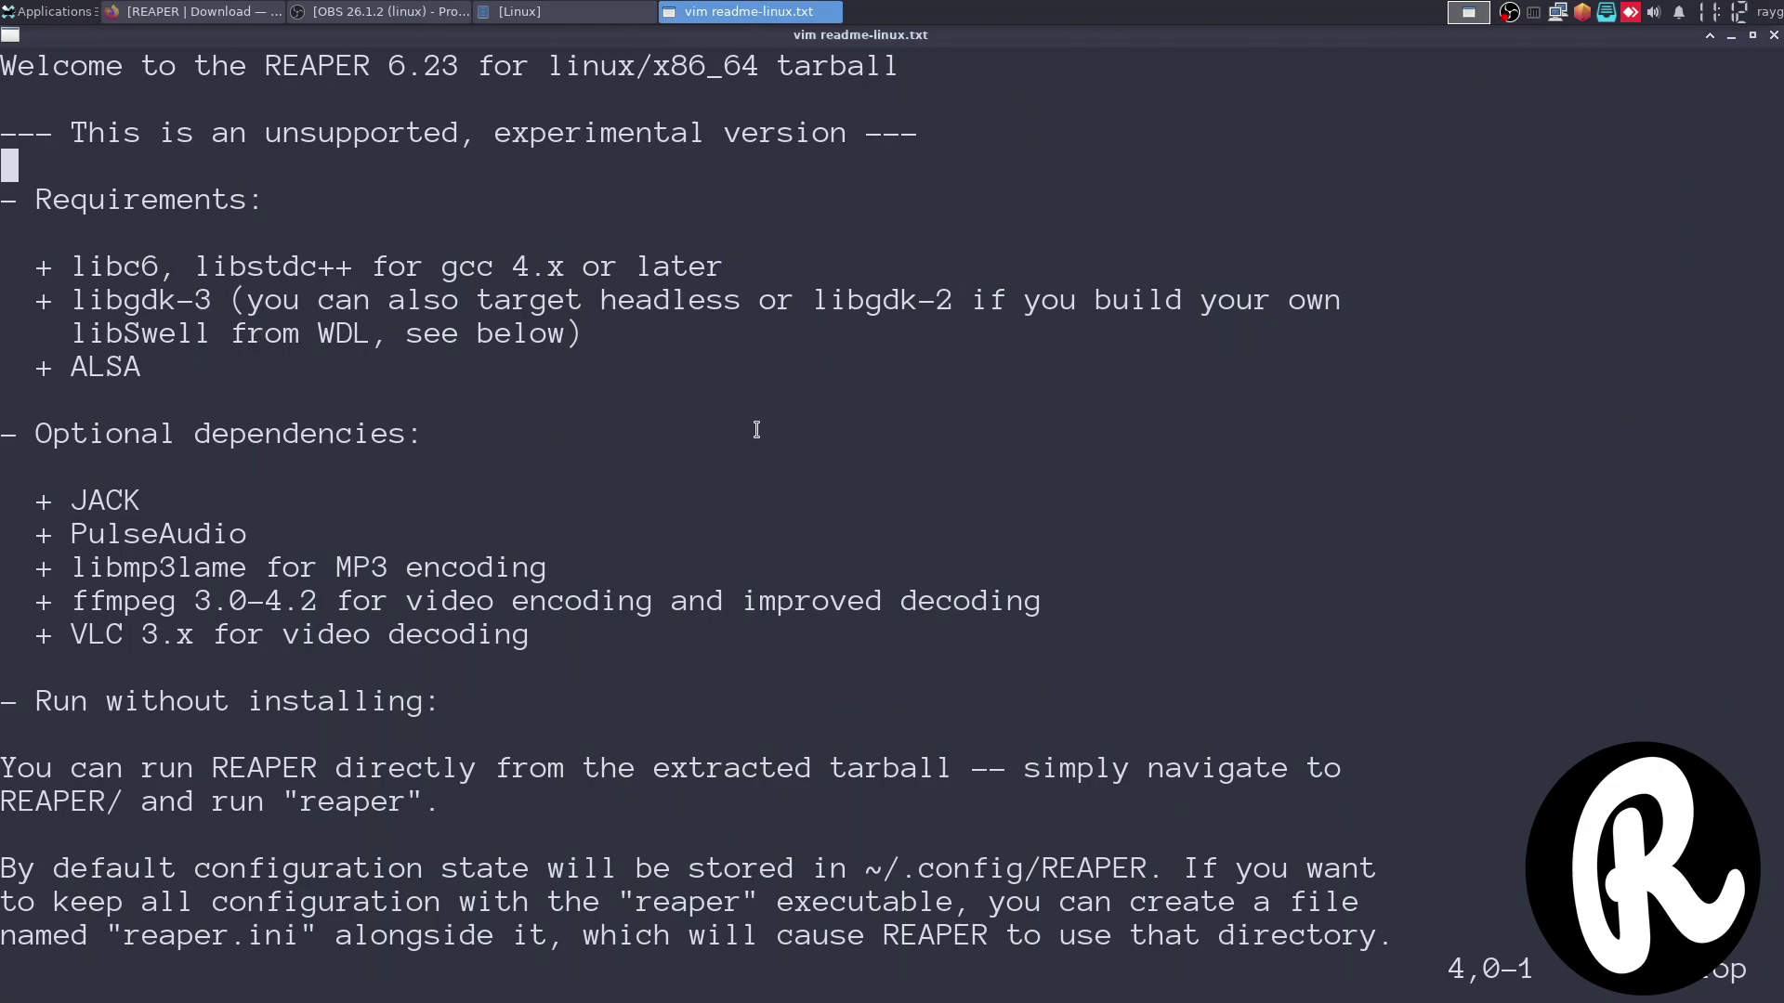
drag(85, 565, 549, 560)
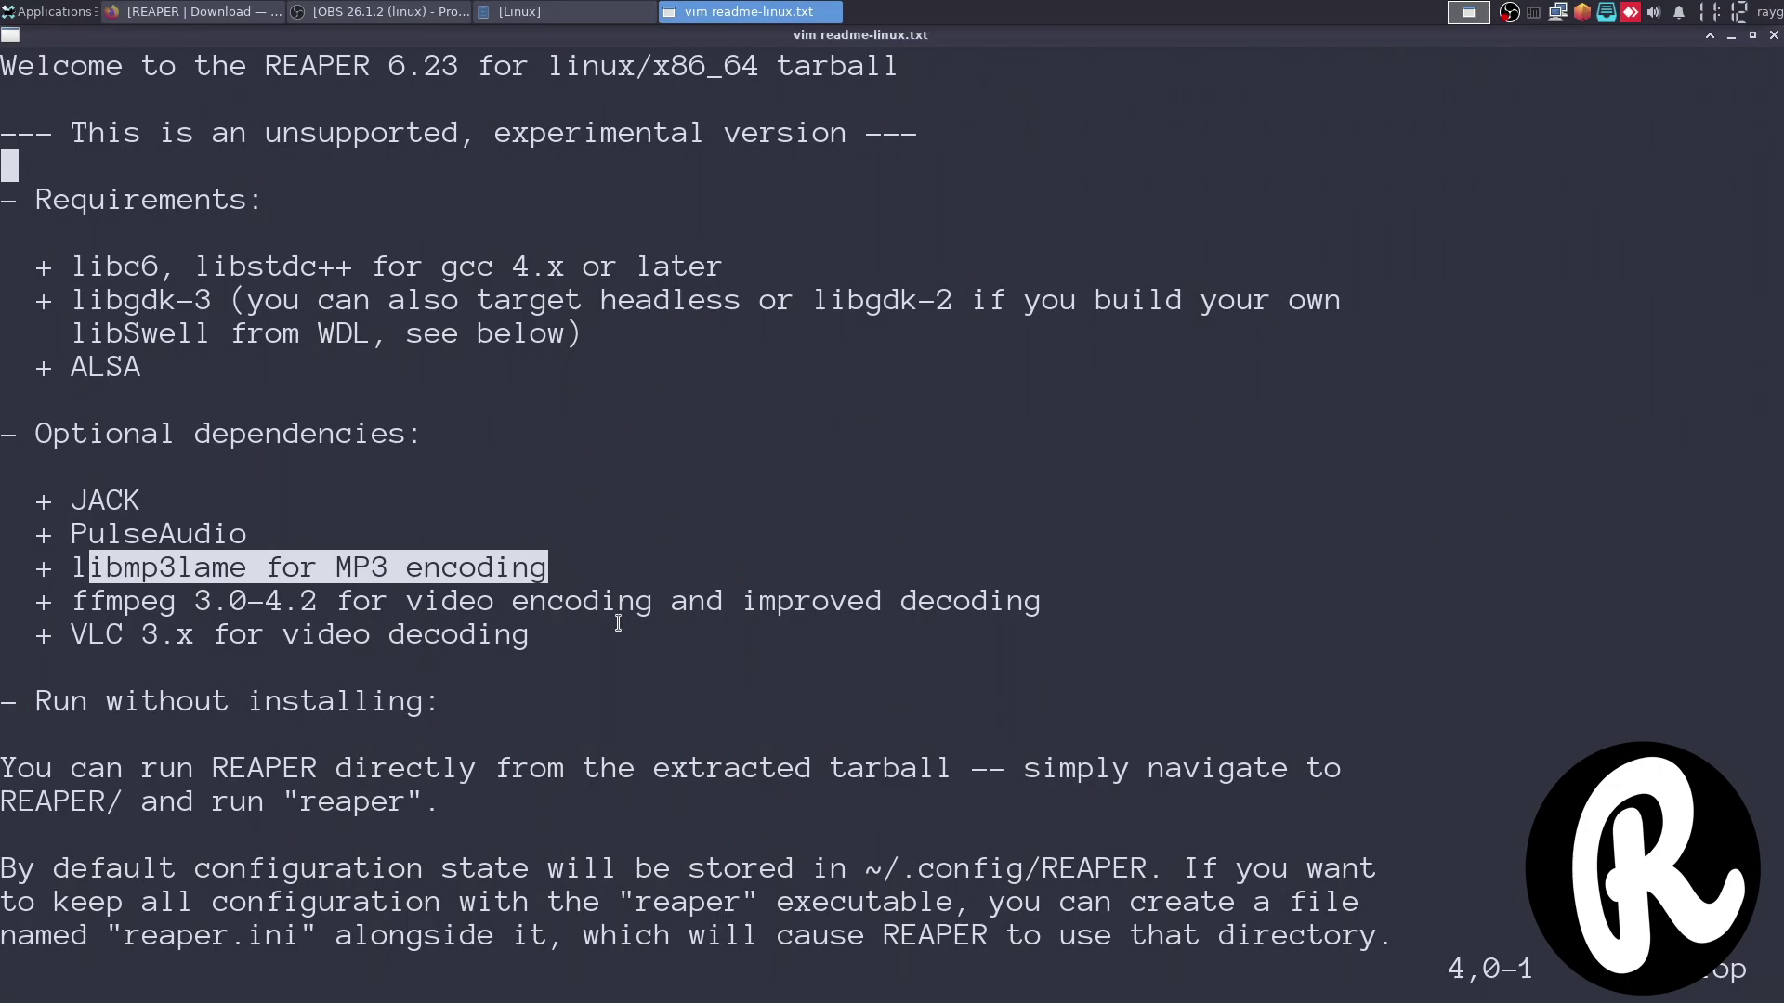
key(ctrl+minus)
key(ctrl+minus)
click(1731, 35)
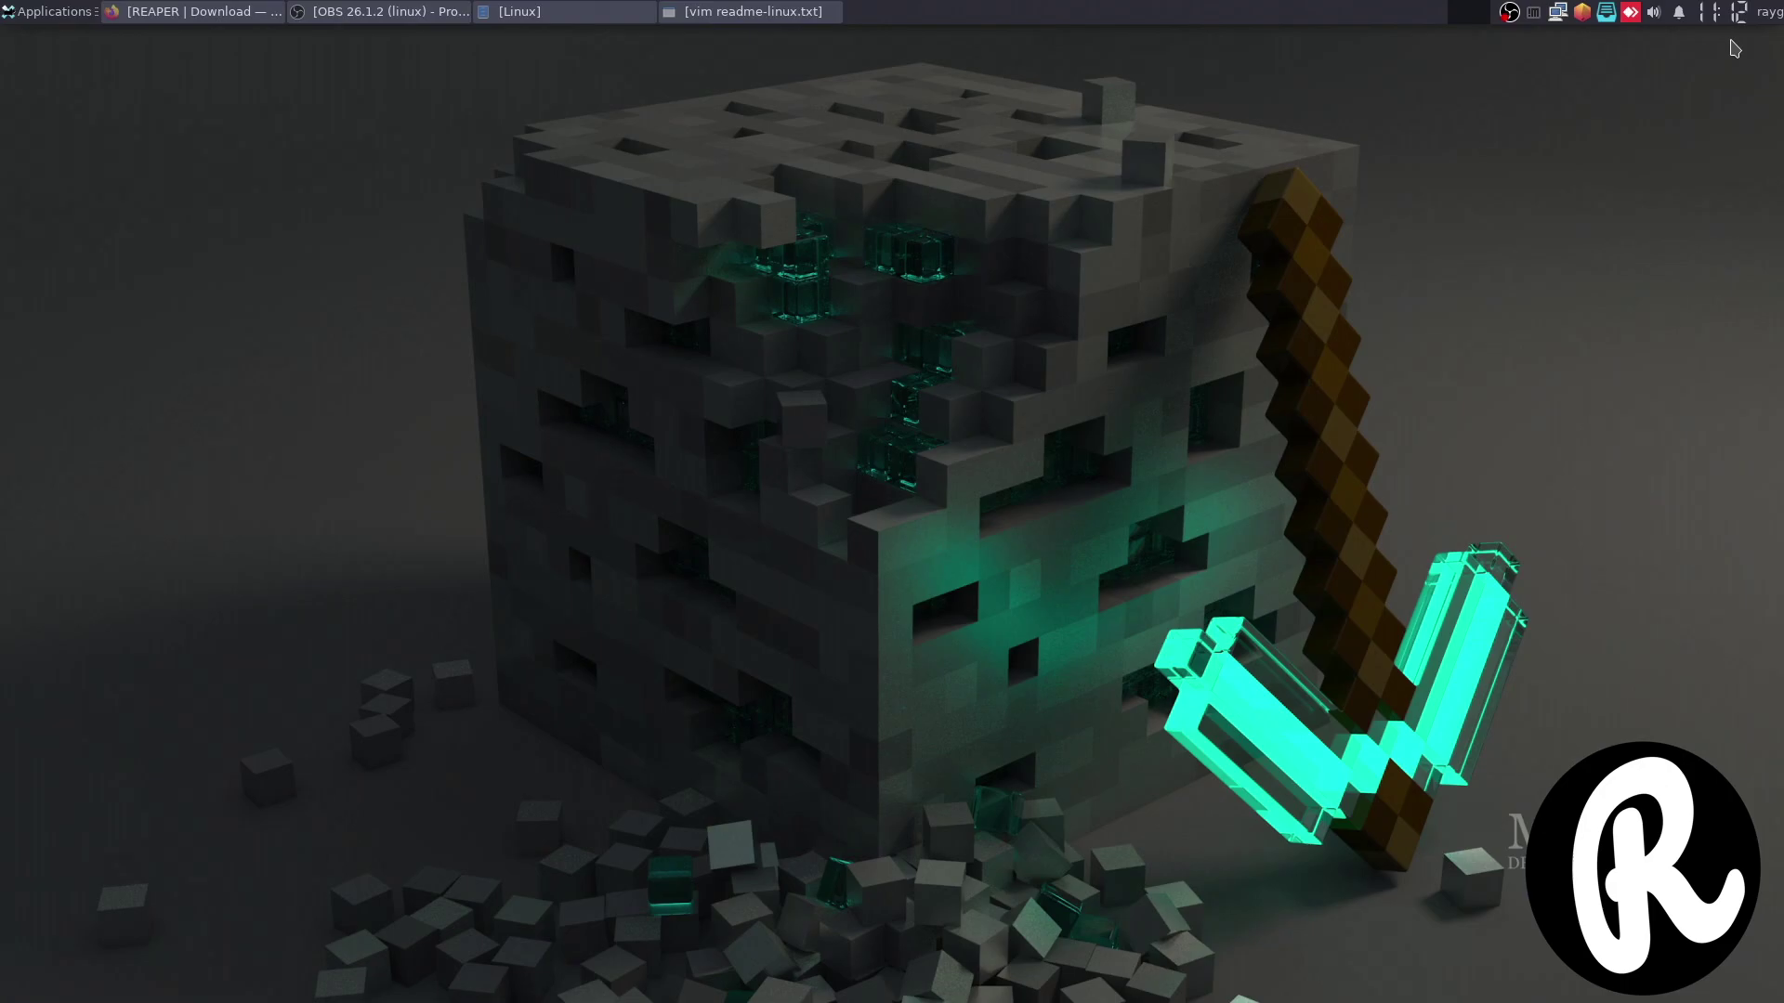
In a new terminal, run dnf search for mp3 and lame, then select lame.x86_64.
key(ctrl+alt+t)
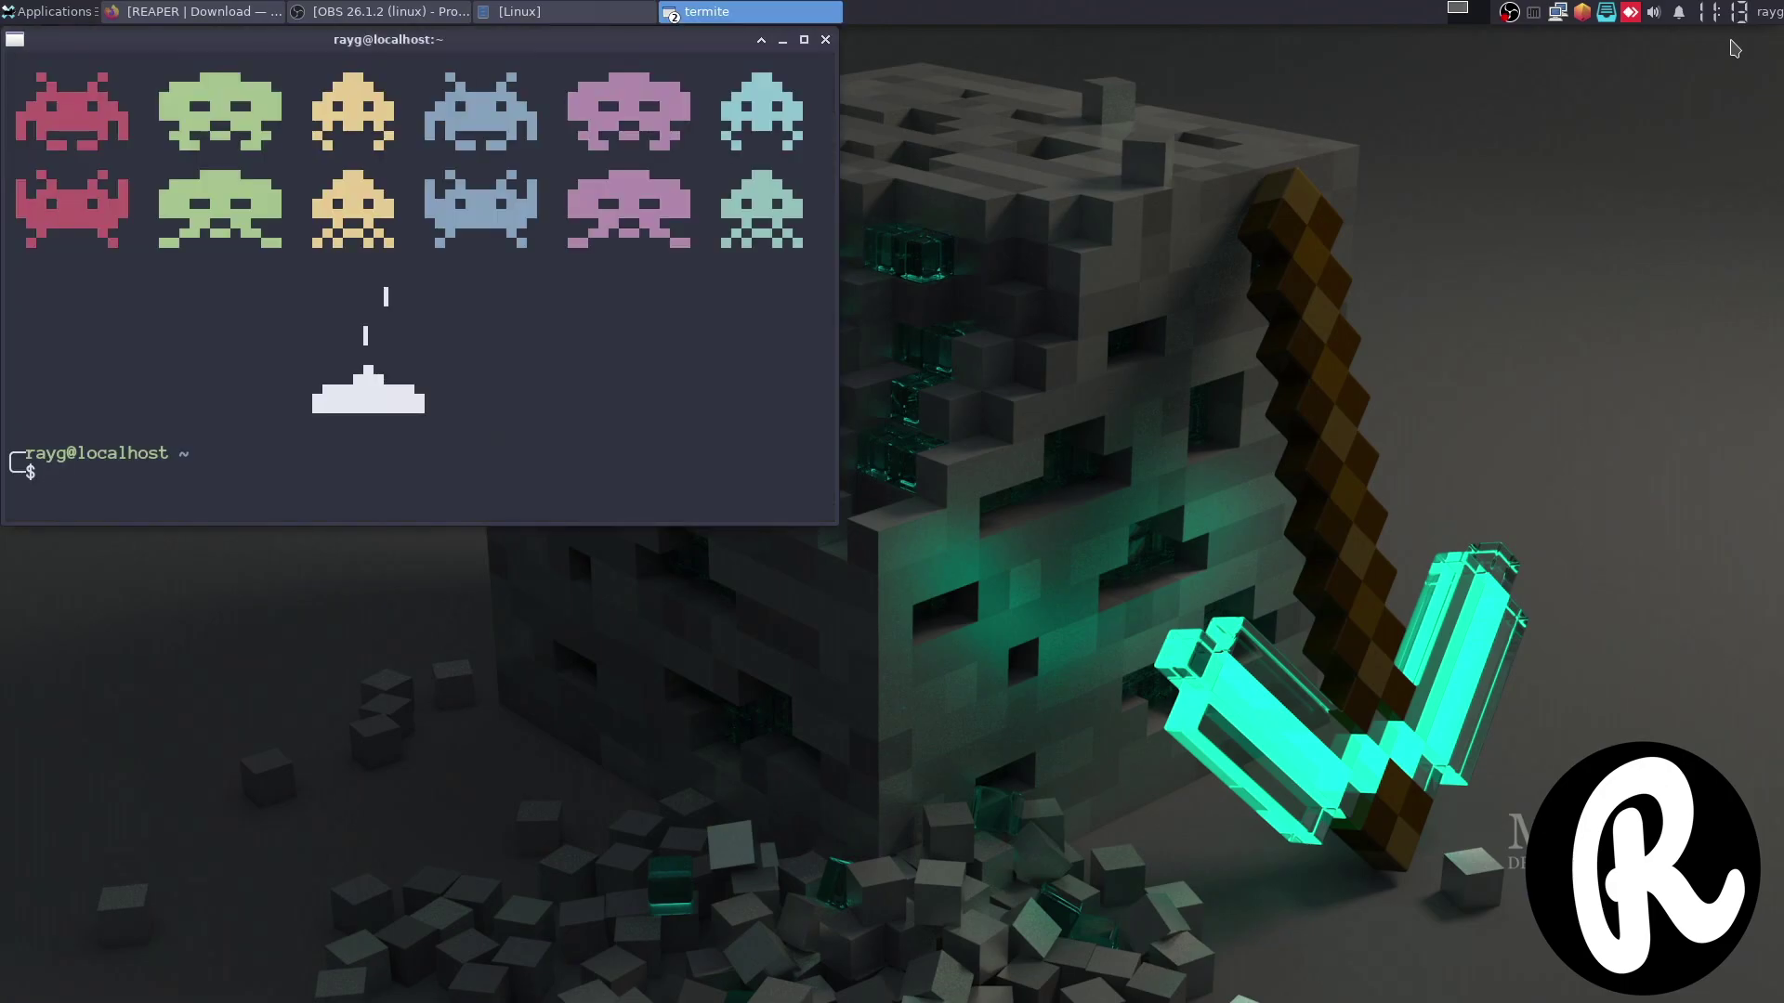
text(dnf search mp3)
key(Return)
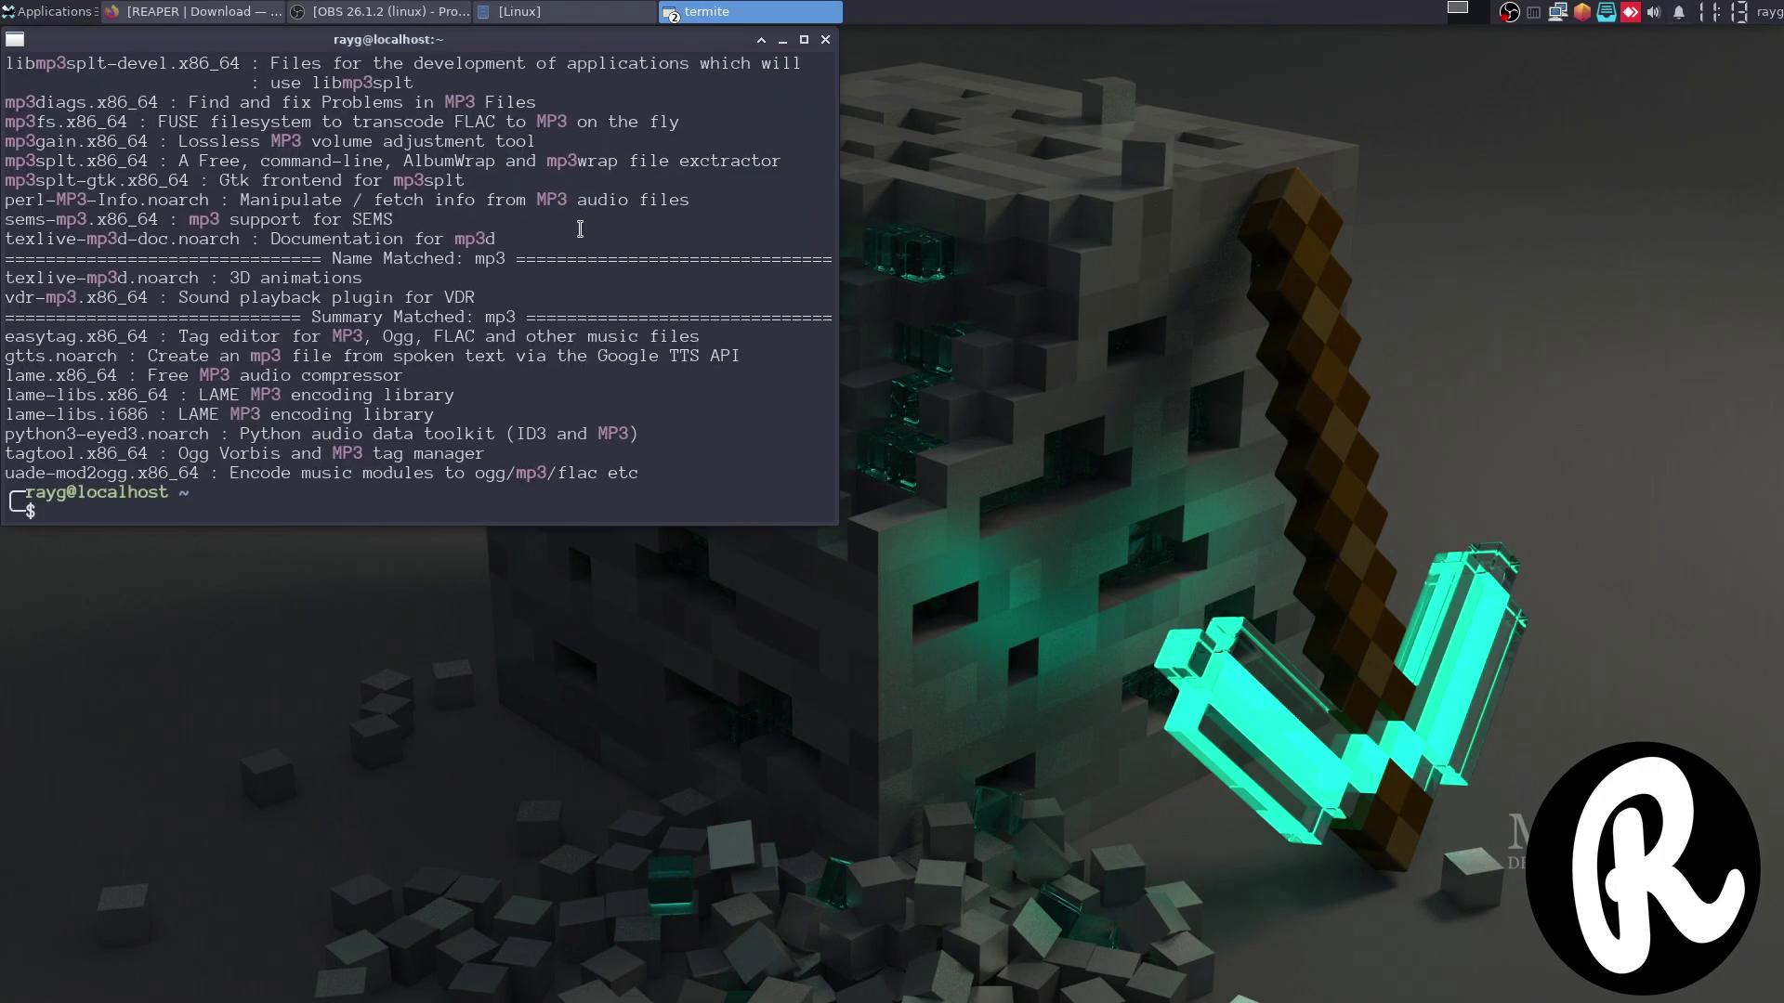
scroll(304, 266, up, 3)
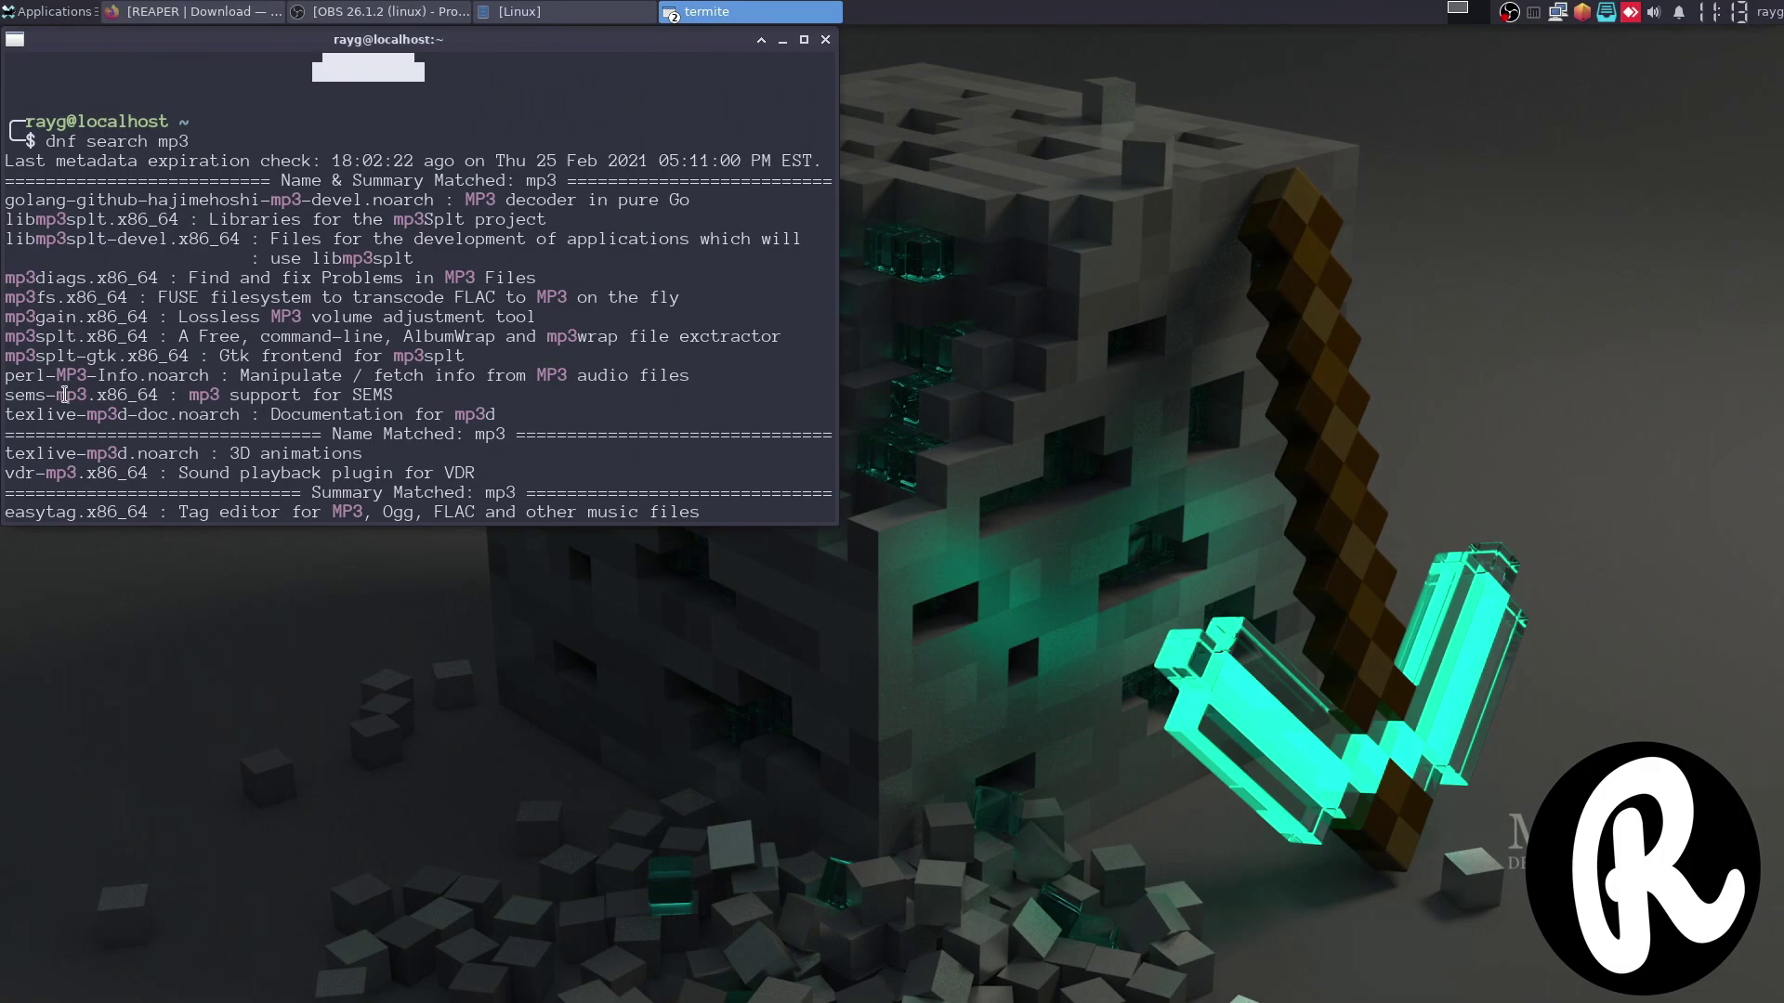
key(Return)
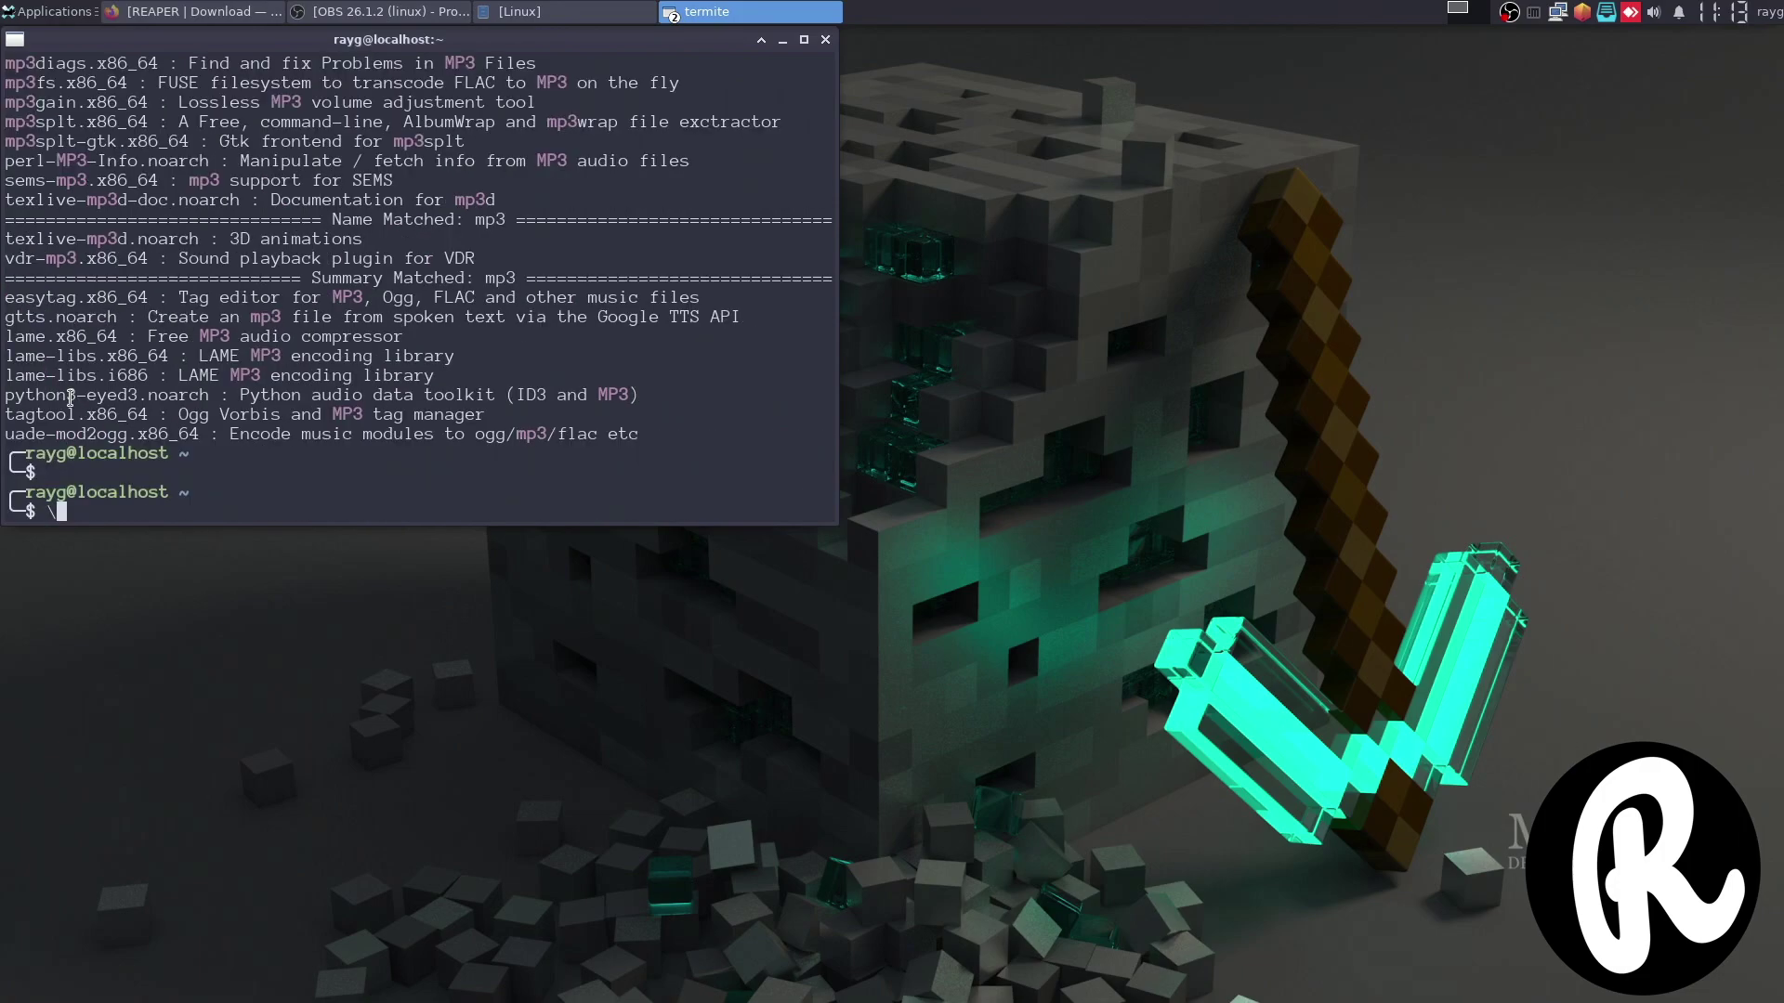
key(Up)
key(BackSpace)
key(BackSpace)
key(BackSpace)
text(lame)
key(Return)
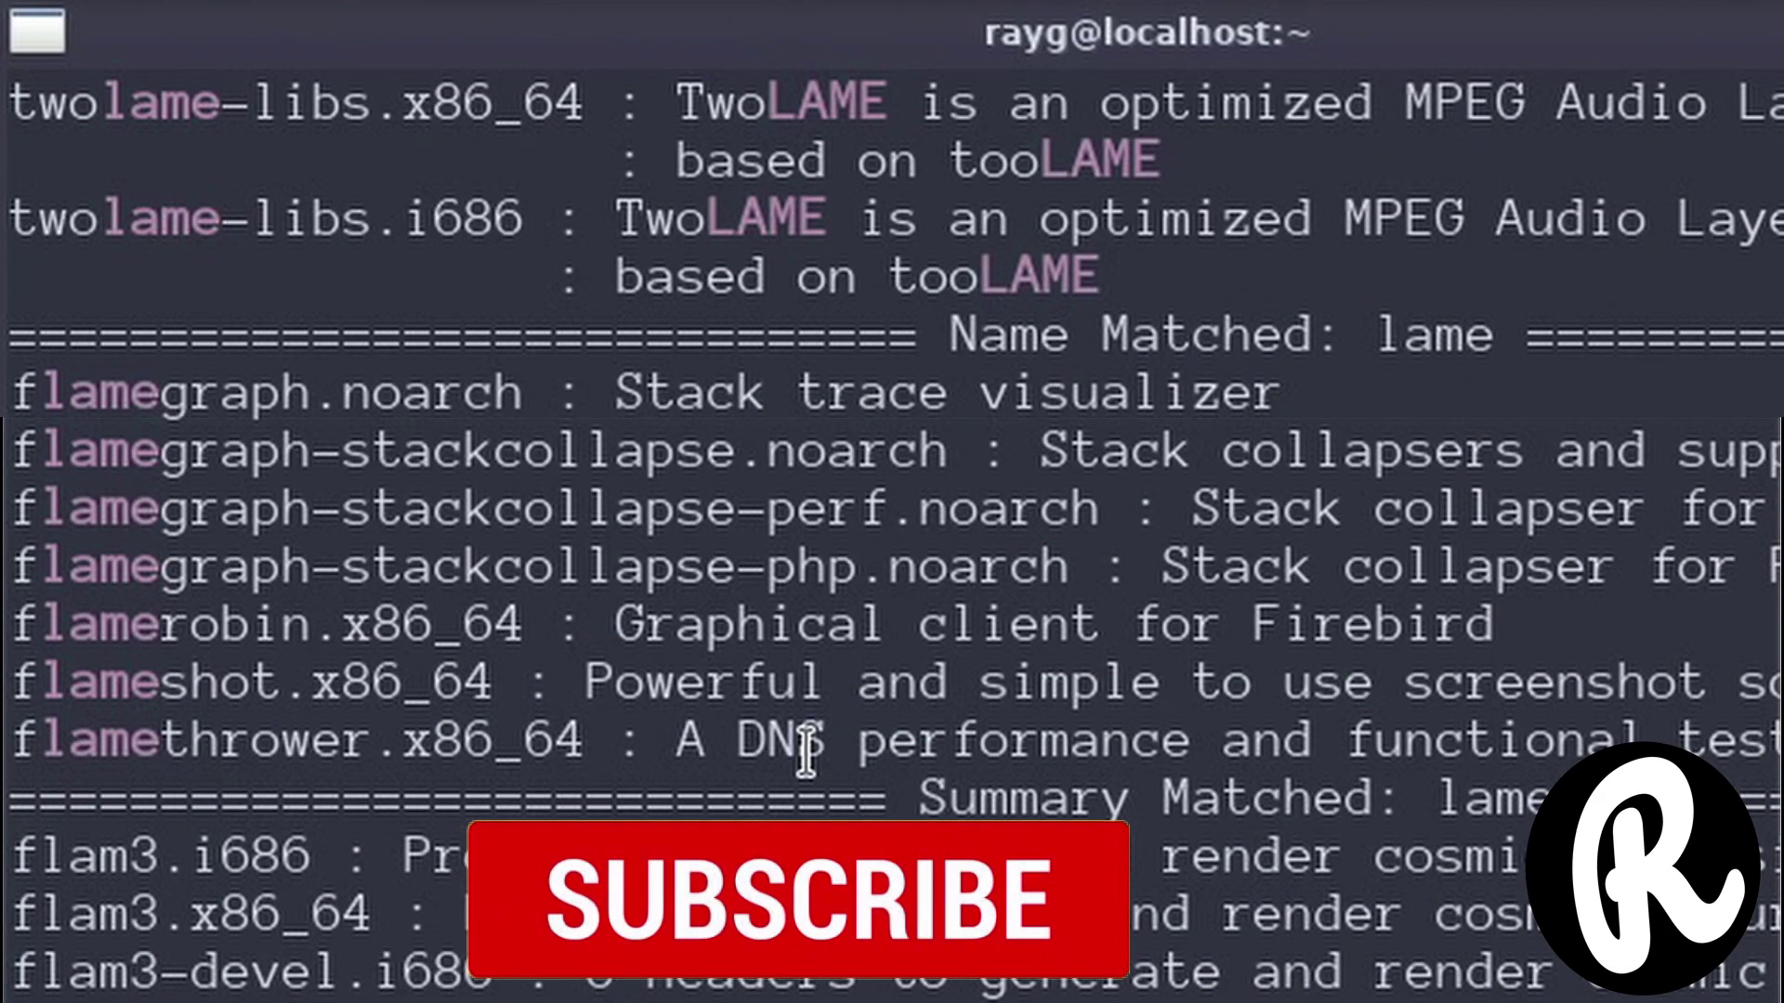
scroll(273, 283, up, 5)
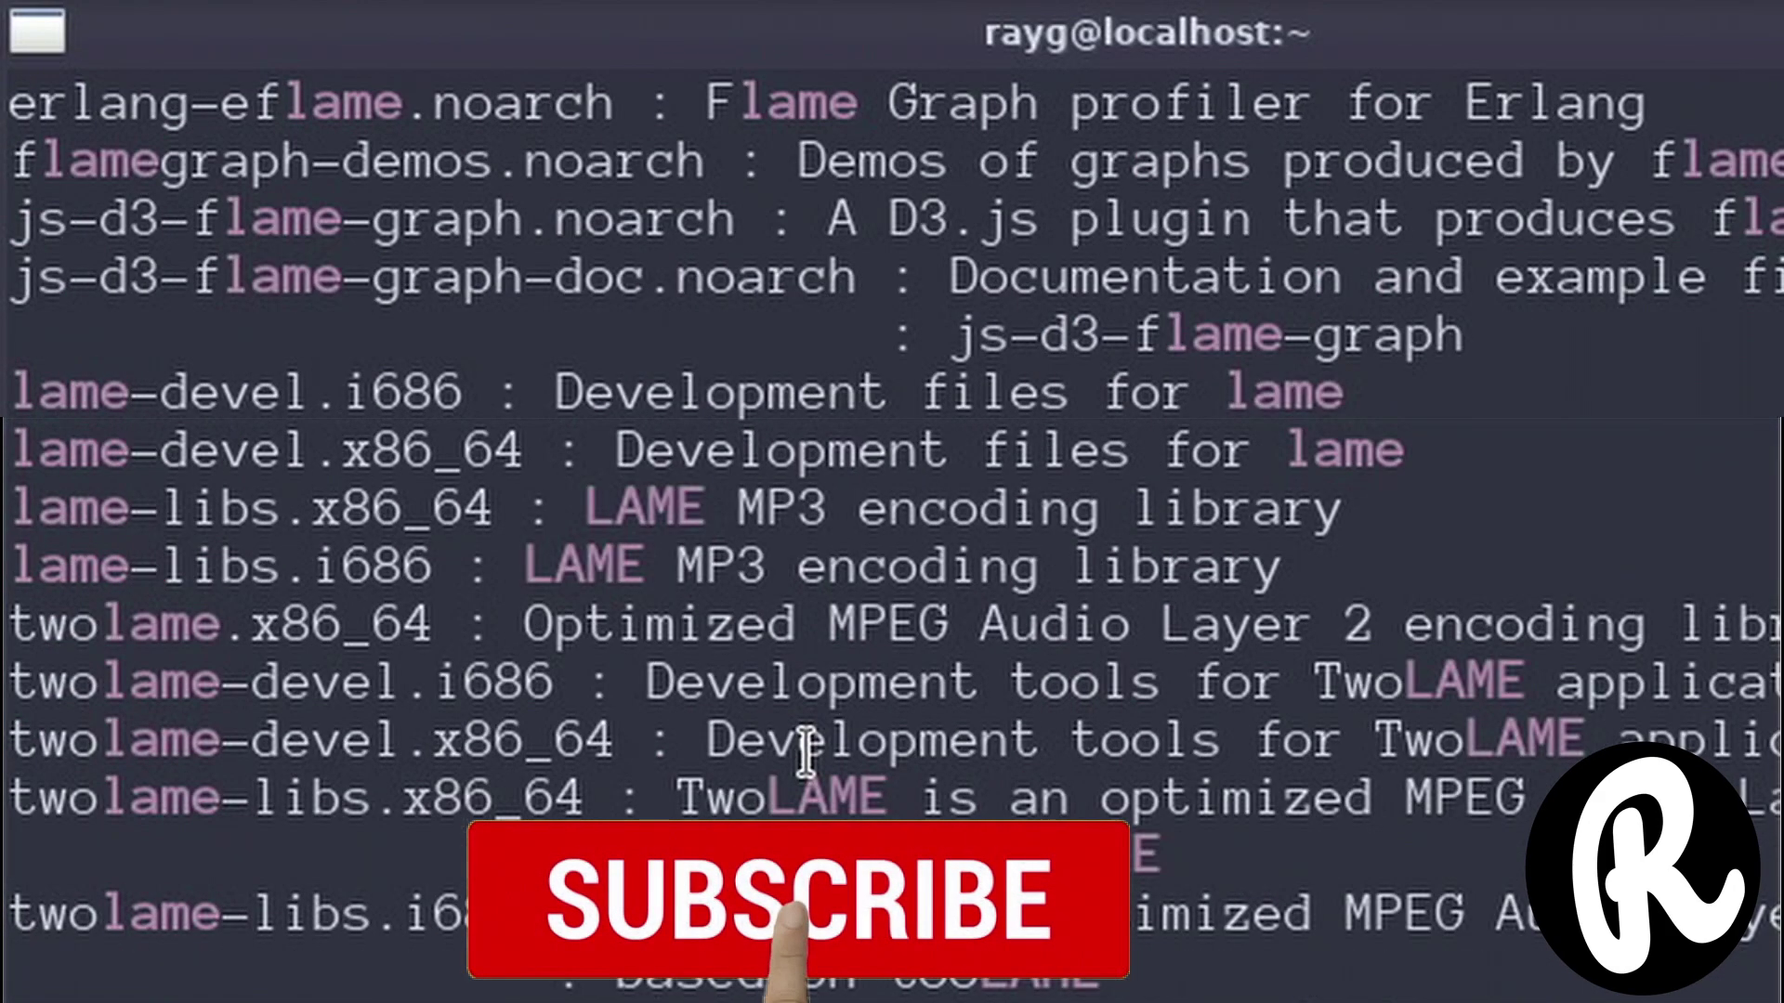
scroll(805, 754, up, 4)
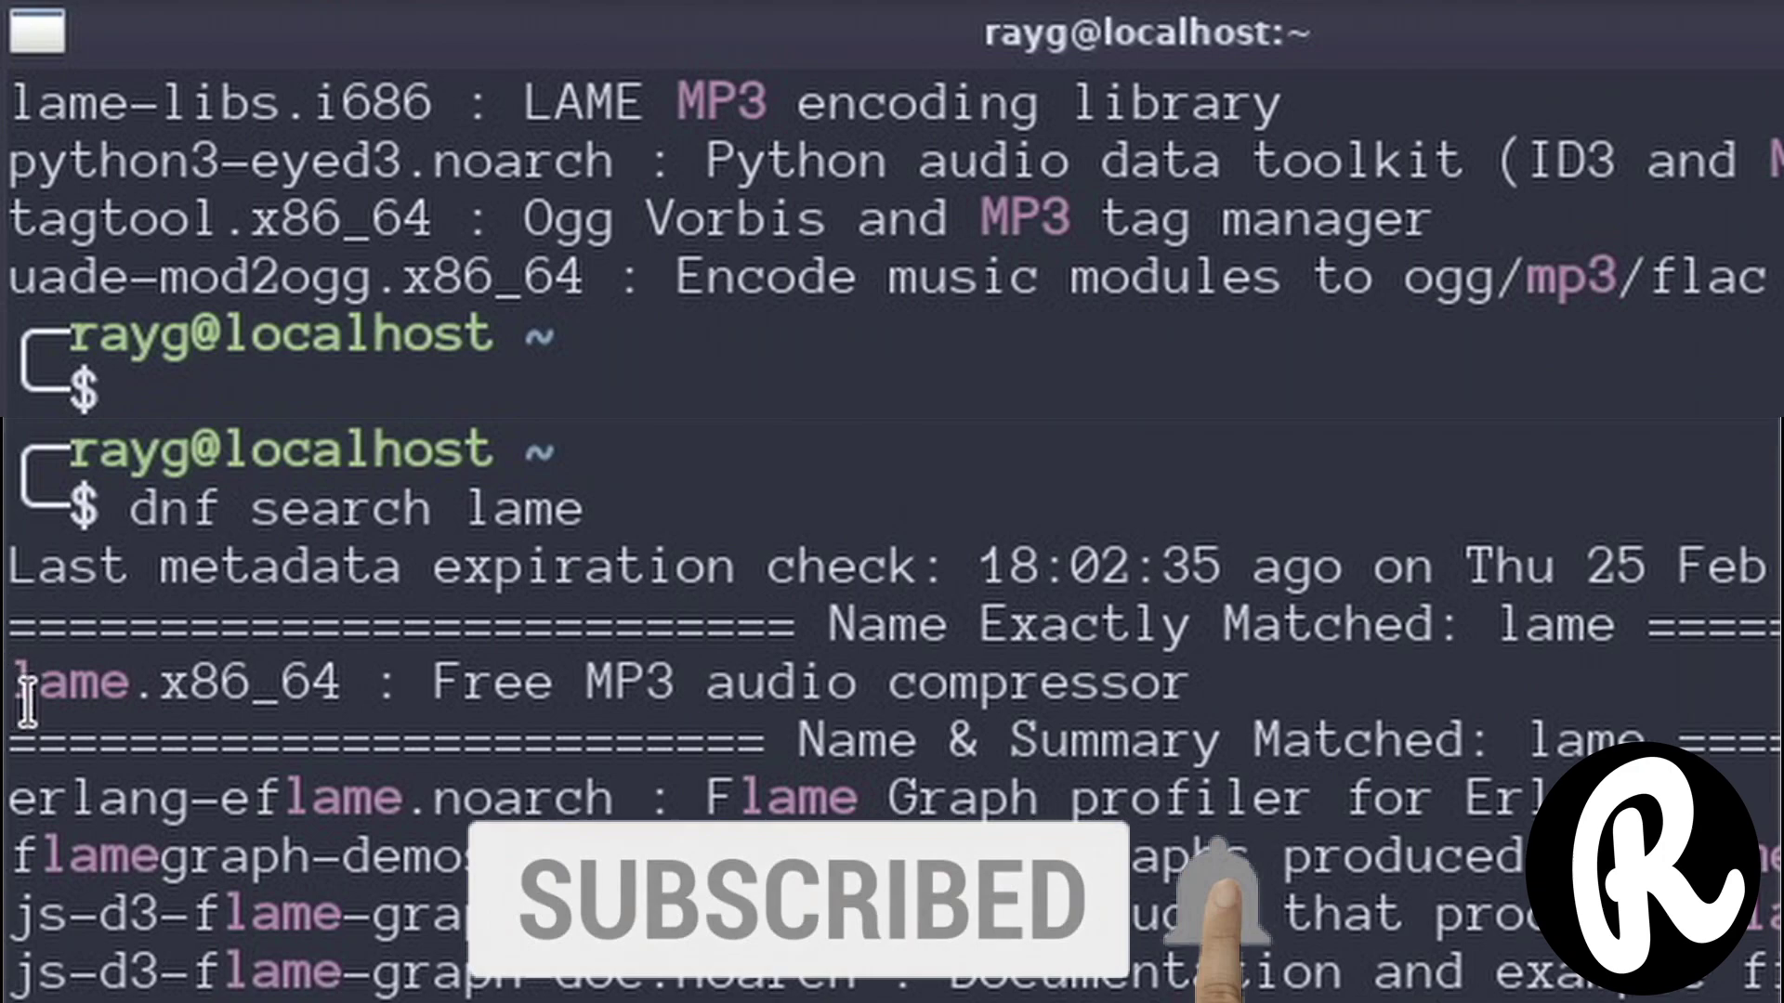
drag(12, 687, 345, 711)
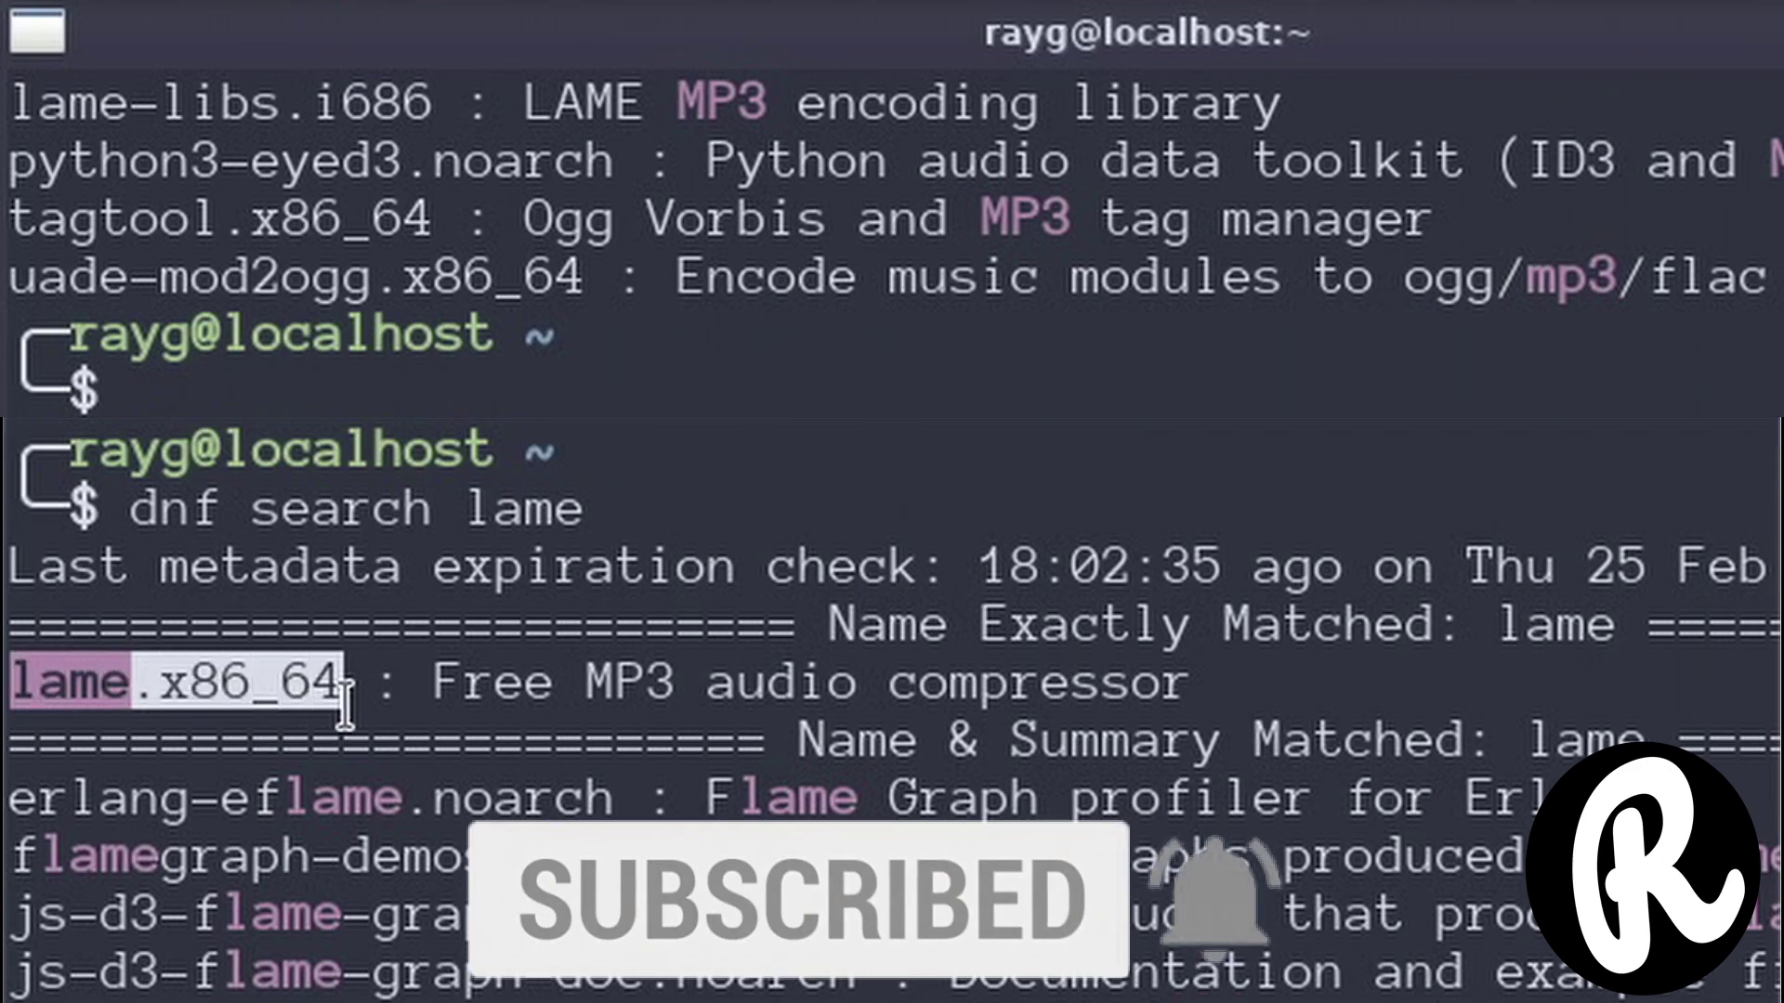
Run sudo dnf install lame.x86_64 with the password, finding lame-3.100 already installed.
key(Return)
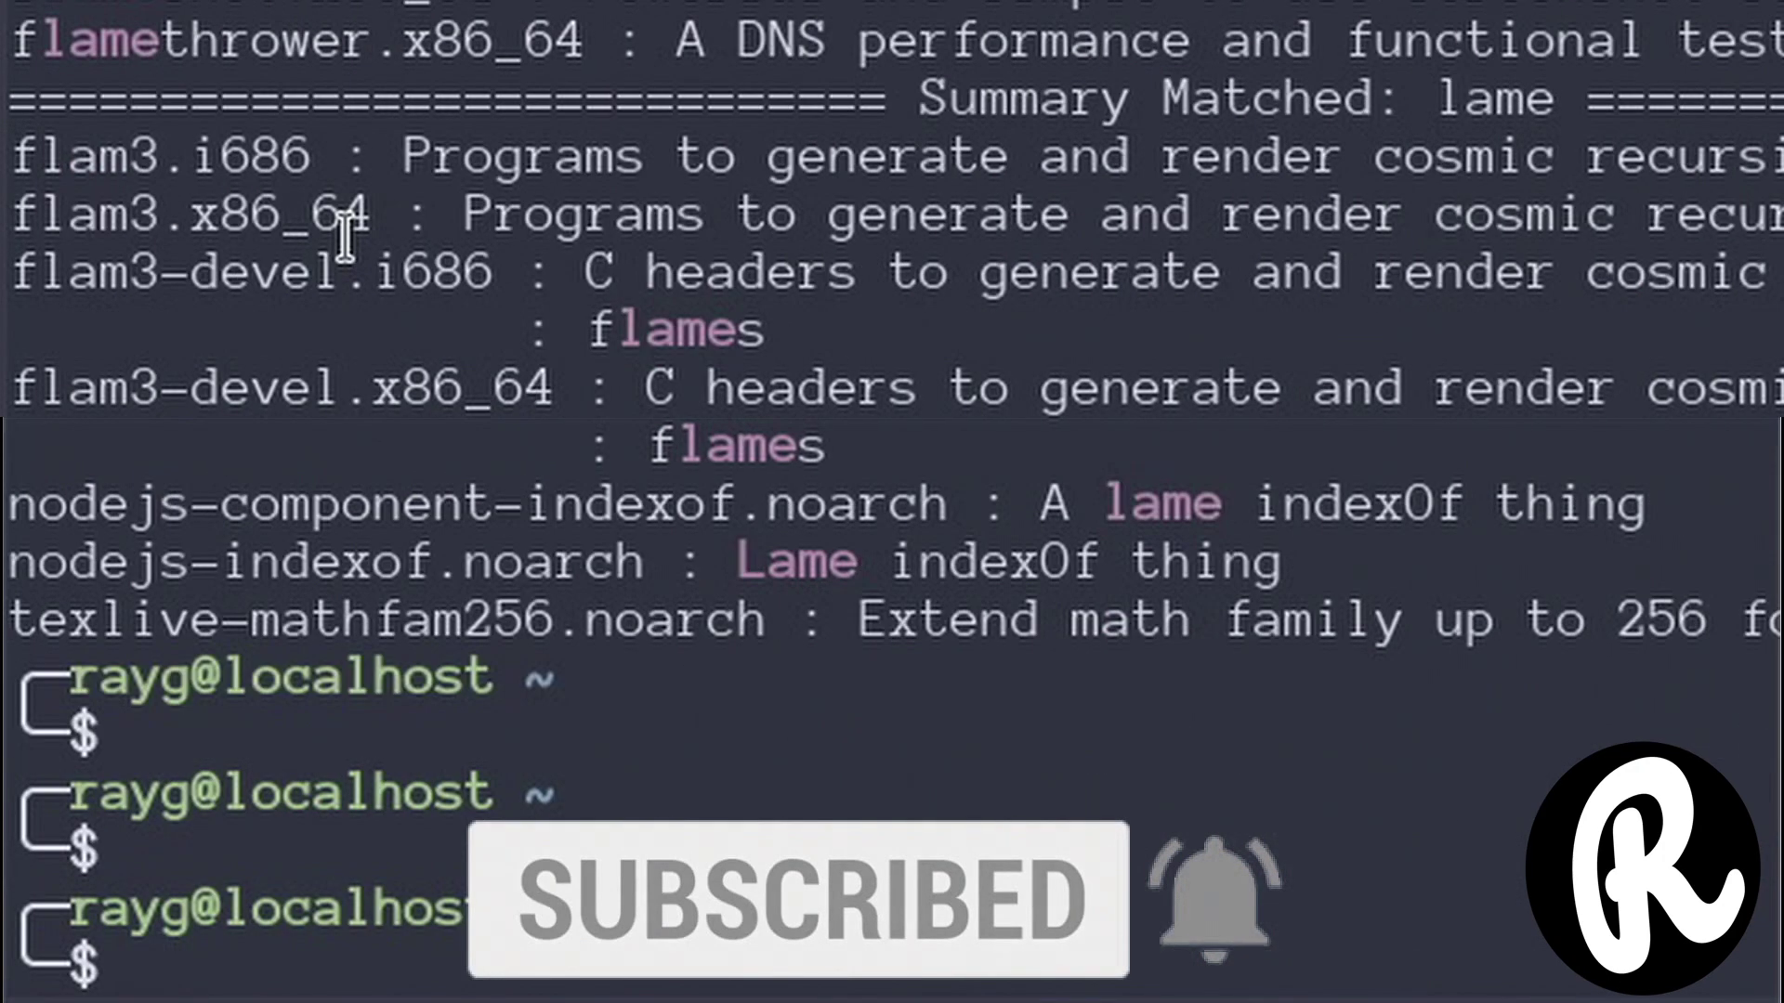
text(sud)
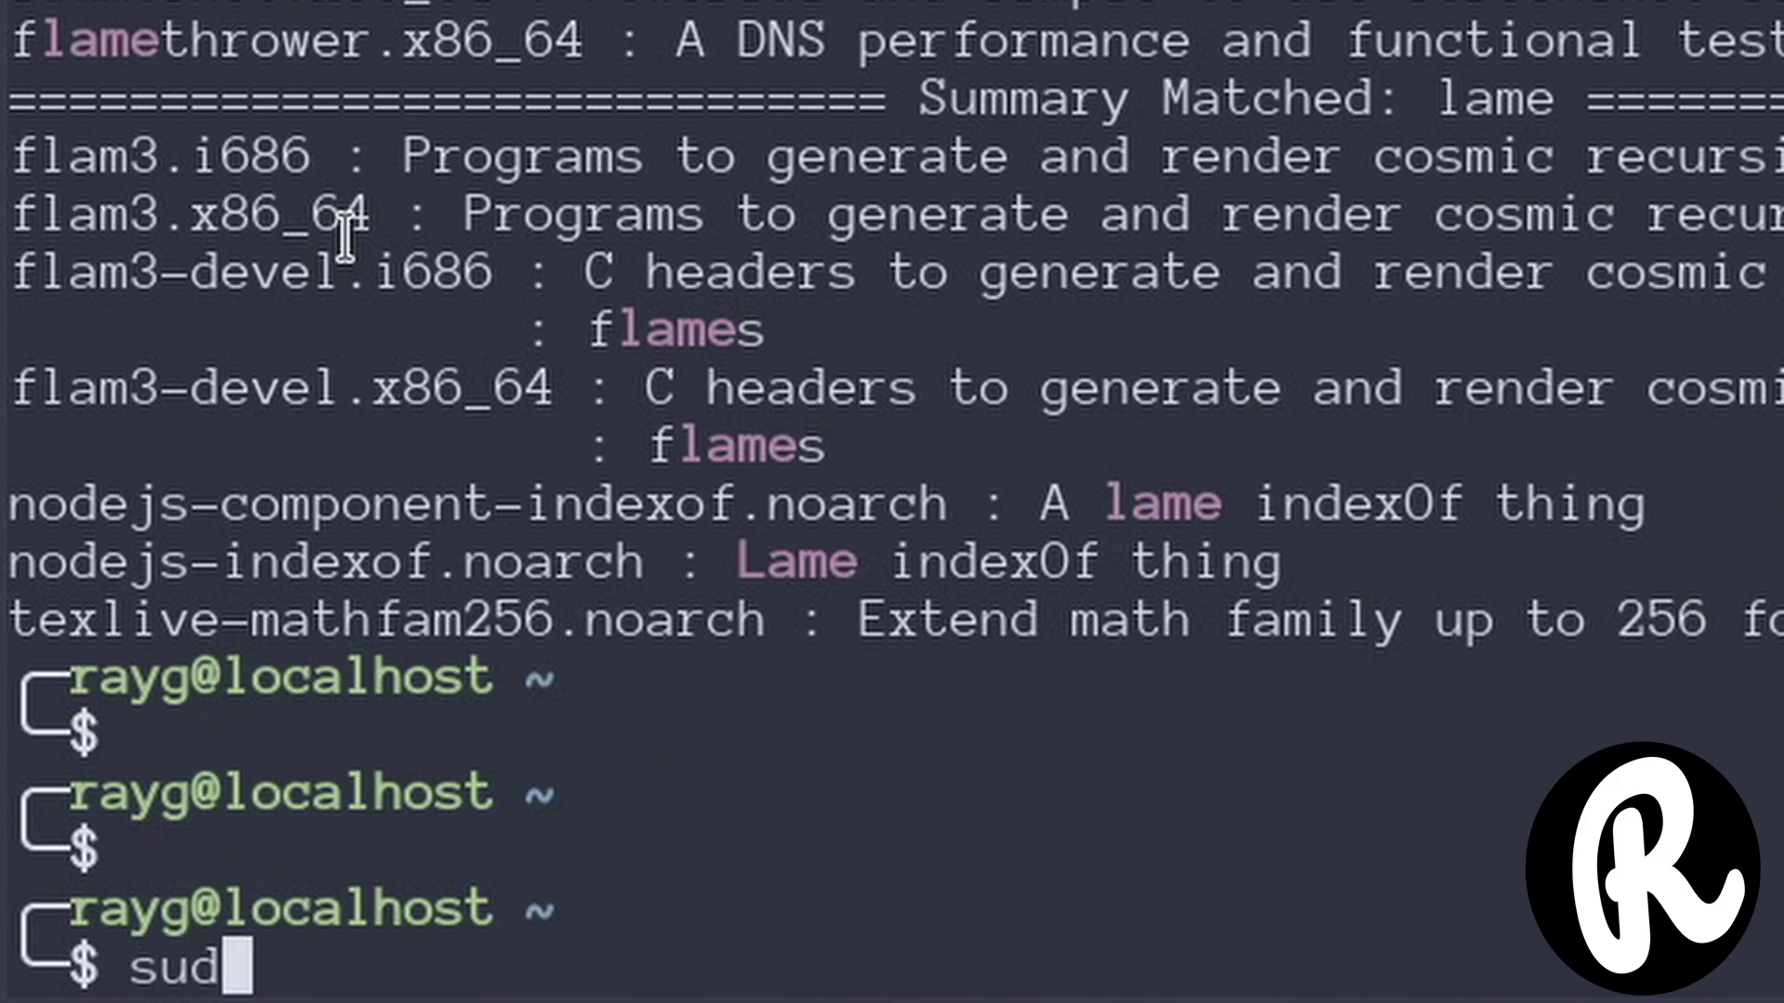
text(o dnf install)
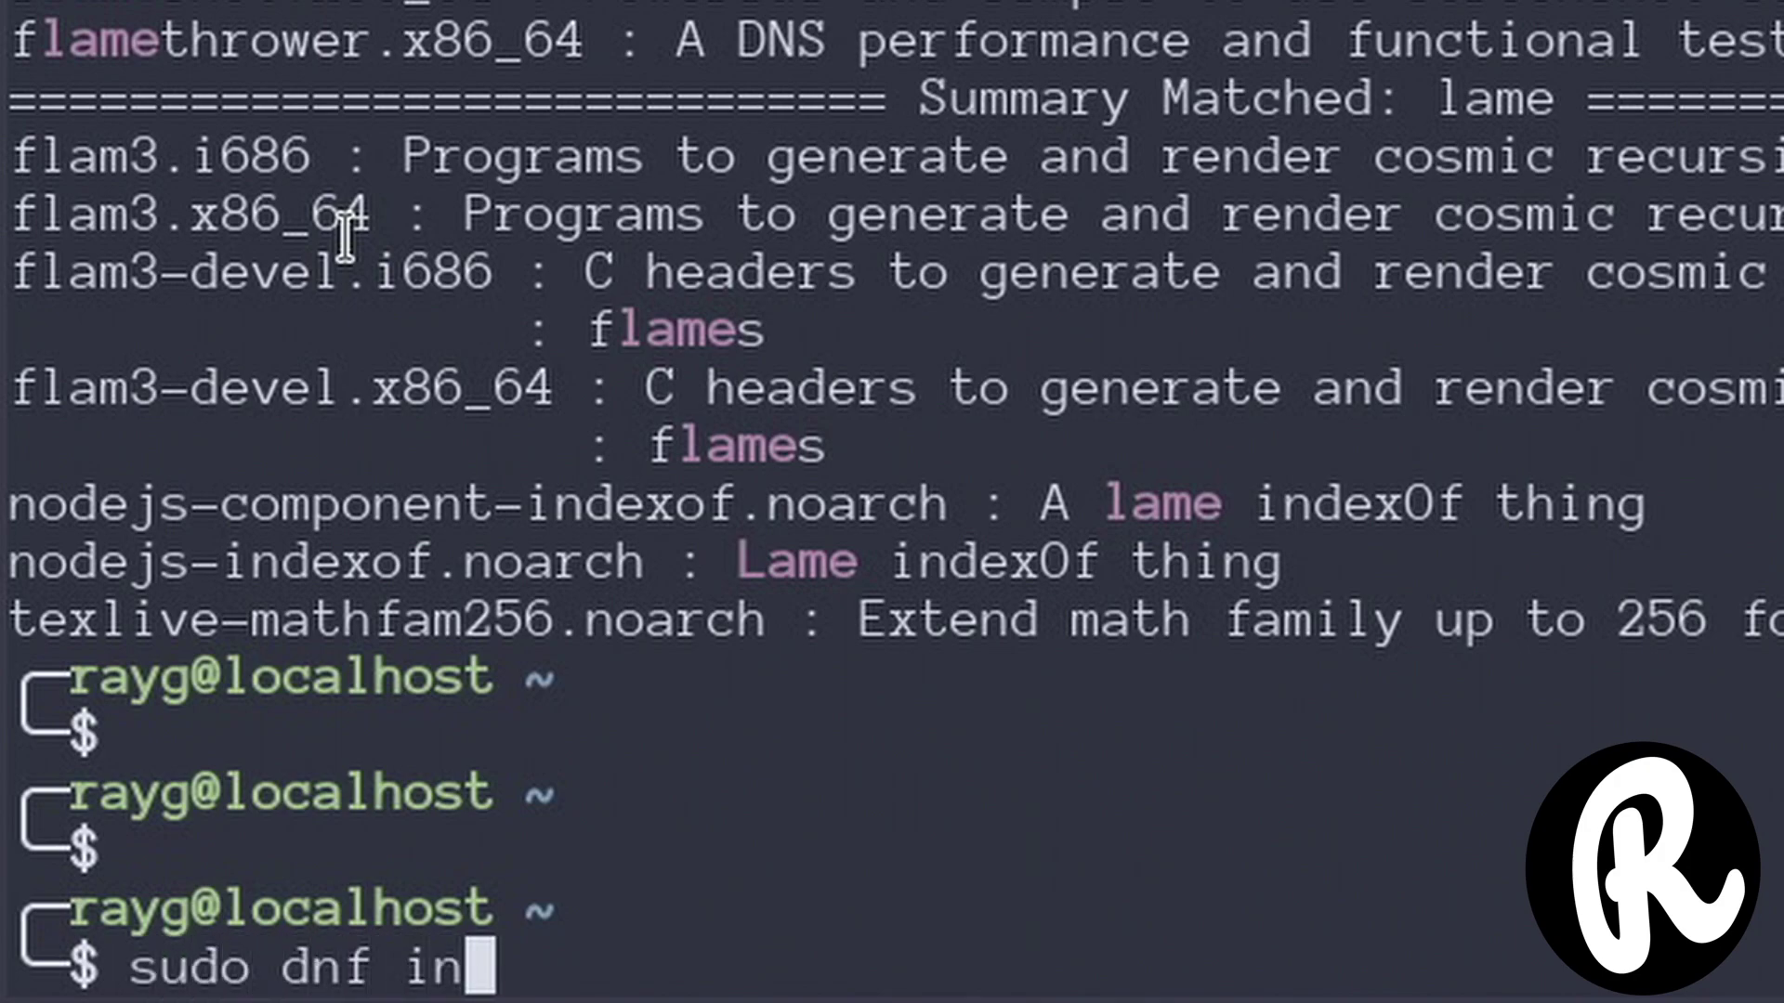
middle_click(344, 240)
key(Return)
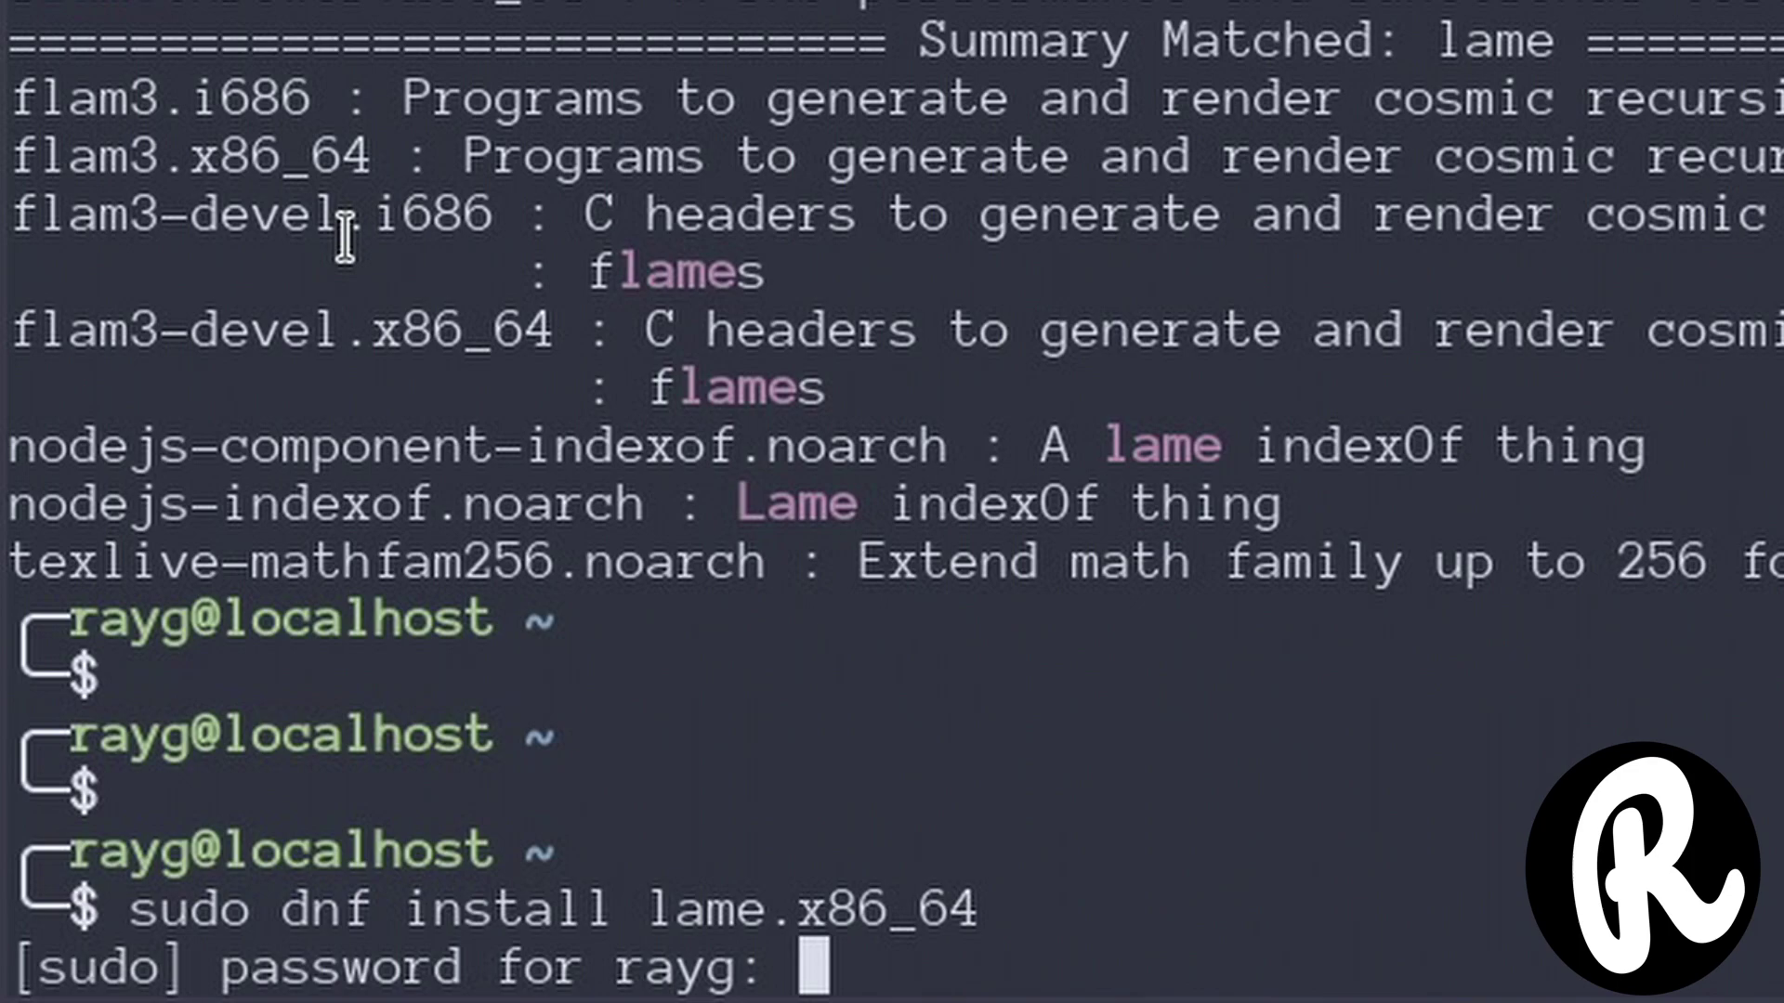
key(Return)
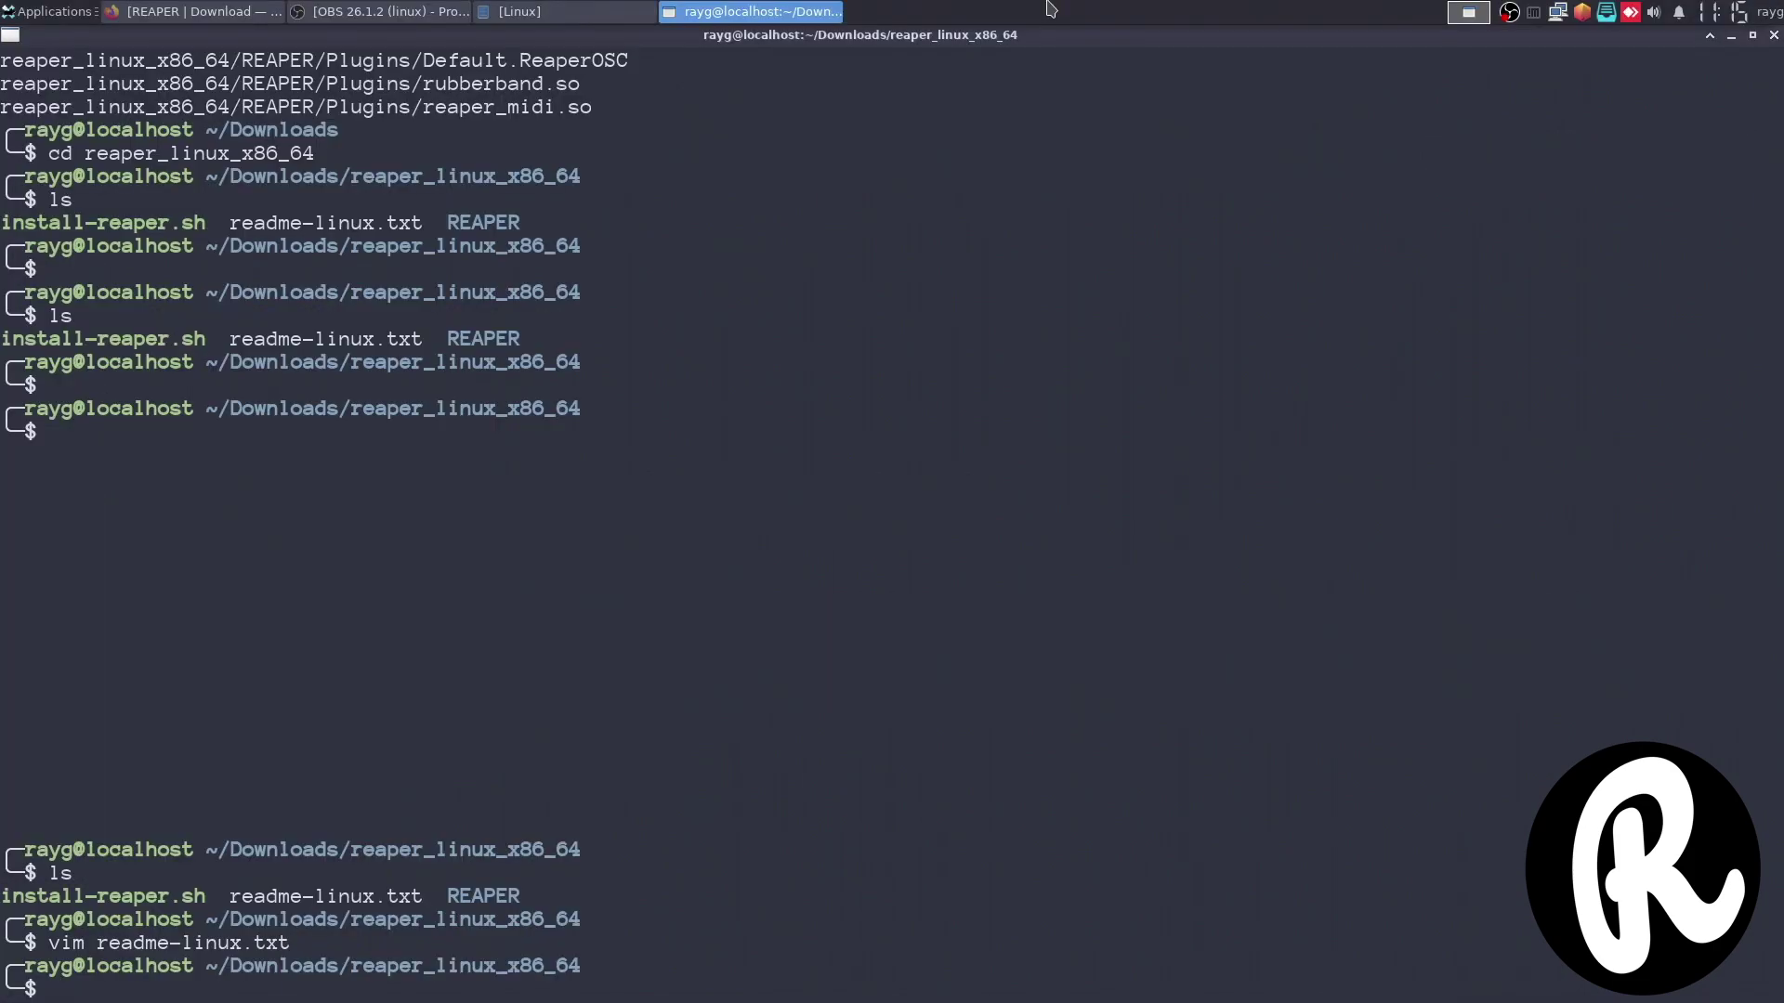
Clear the screen and run ls in reaper_linux_x86_64 to show its three files.
key(ctrl+l)
key(Return)
text(ls)
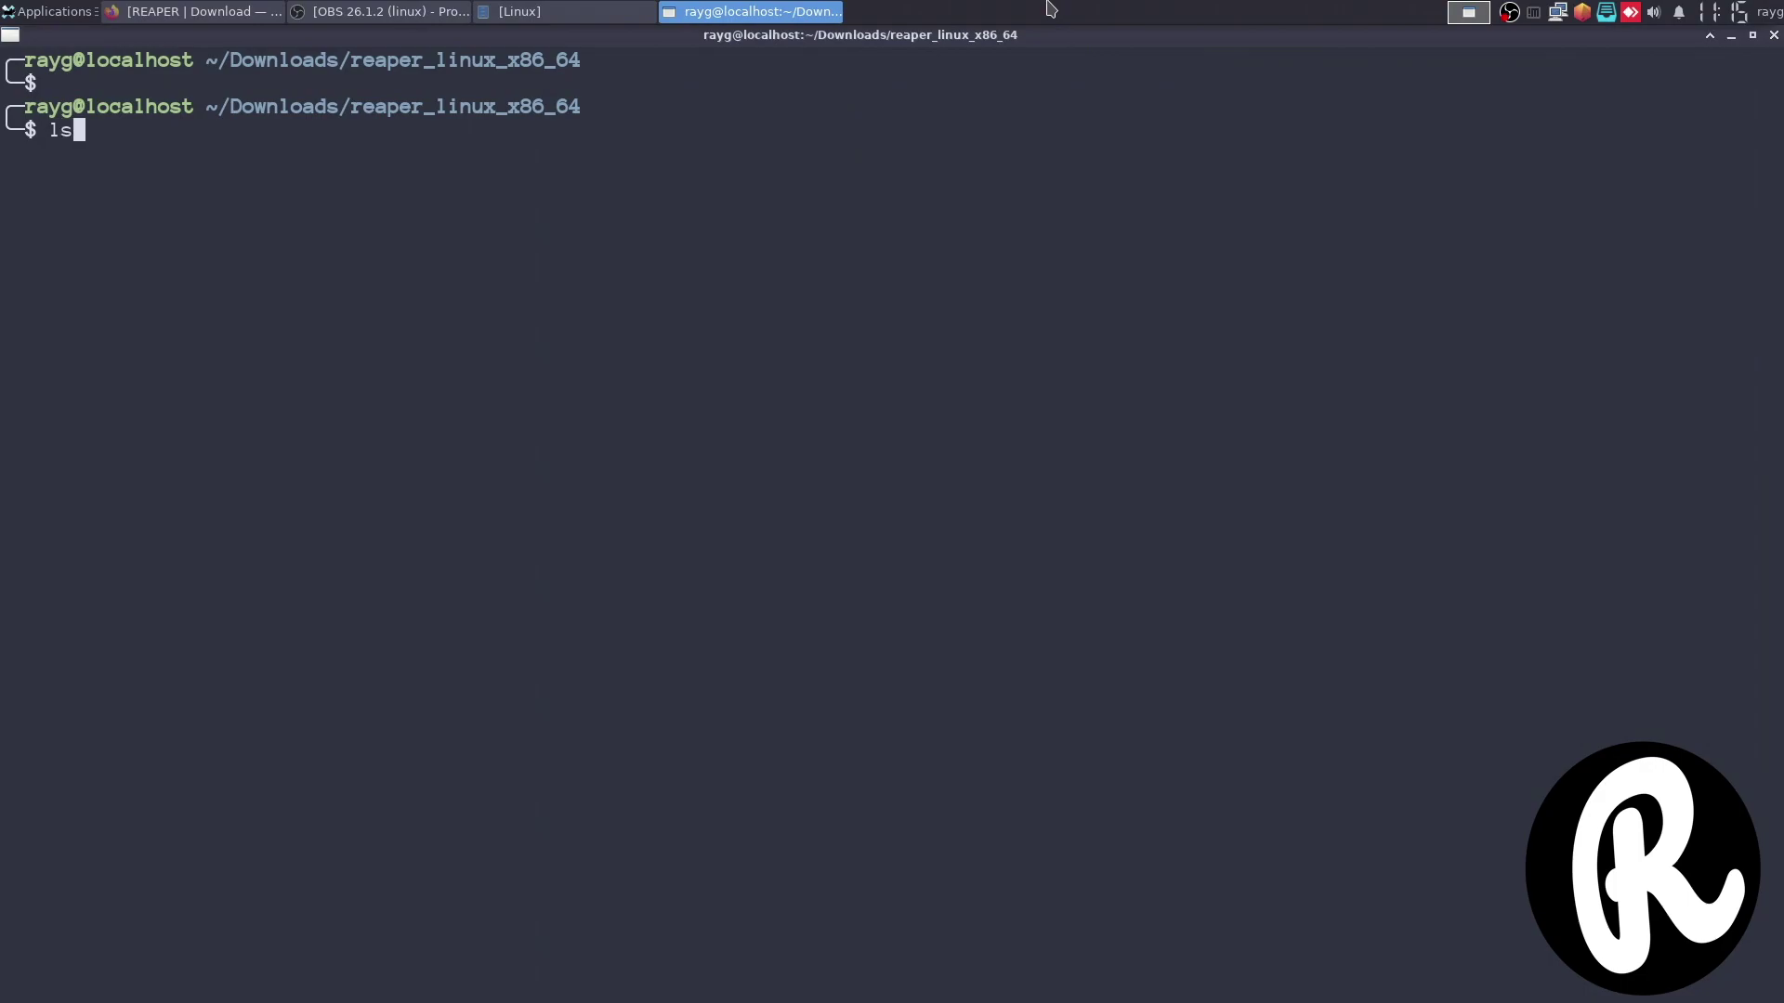
key(Return)
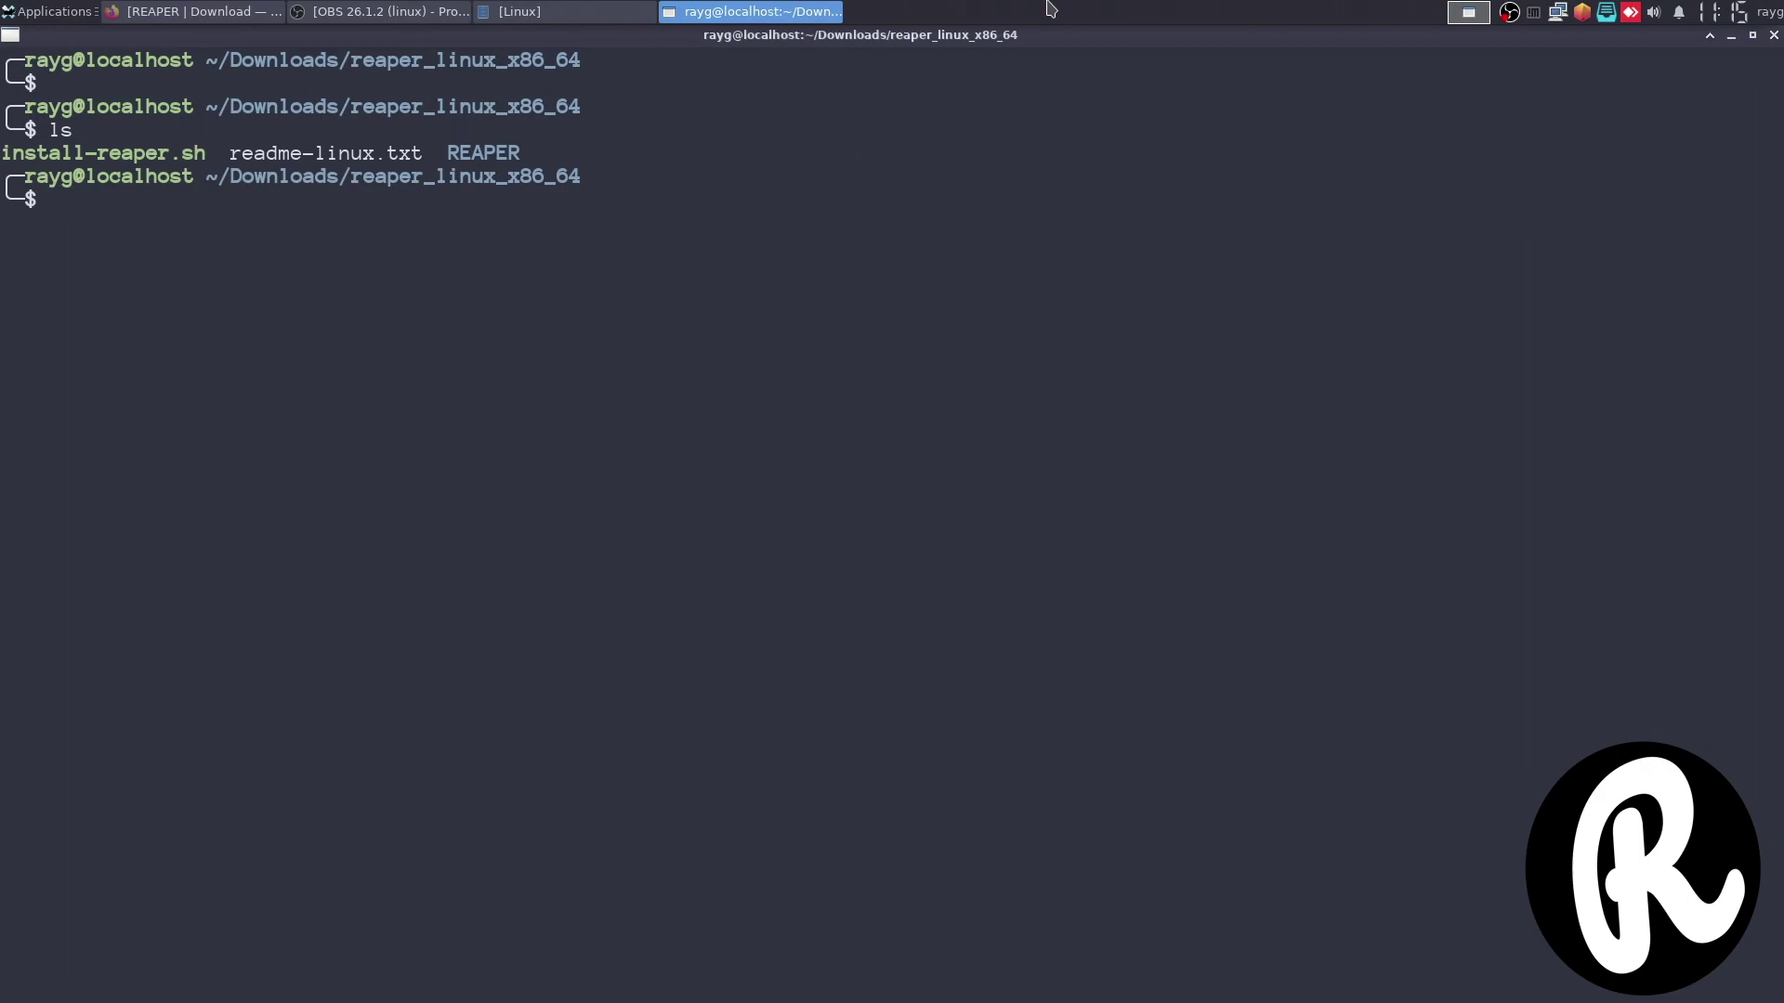
Run sudo install-reaper.sh, then after 'command not found' rerun it as sudo ./install-reaper.sh.
text(sudo)
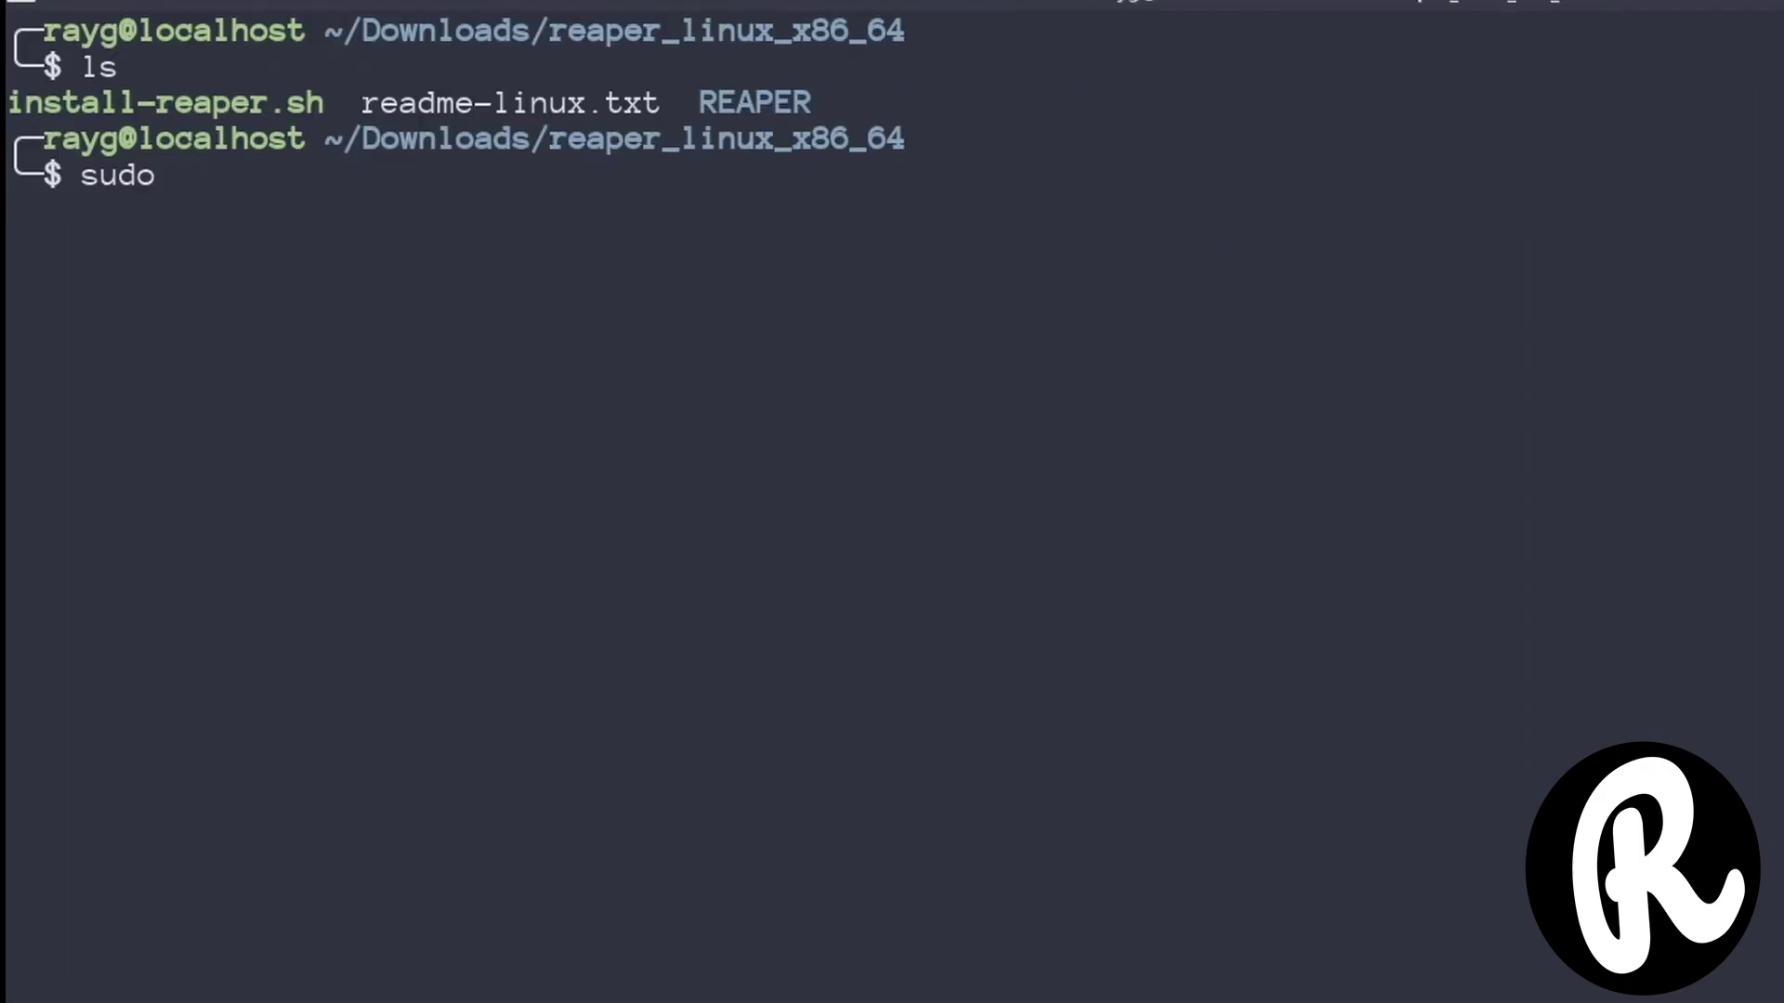
text( insta)
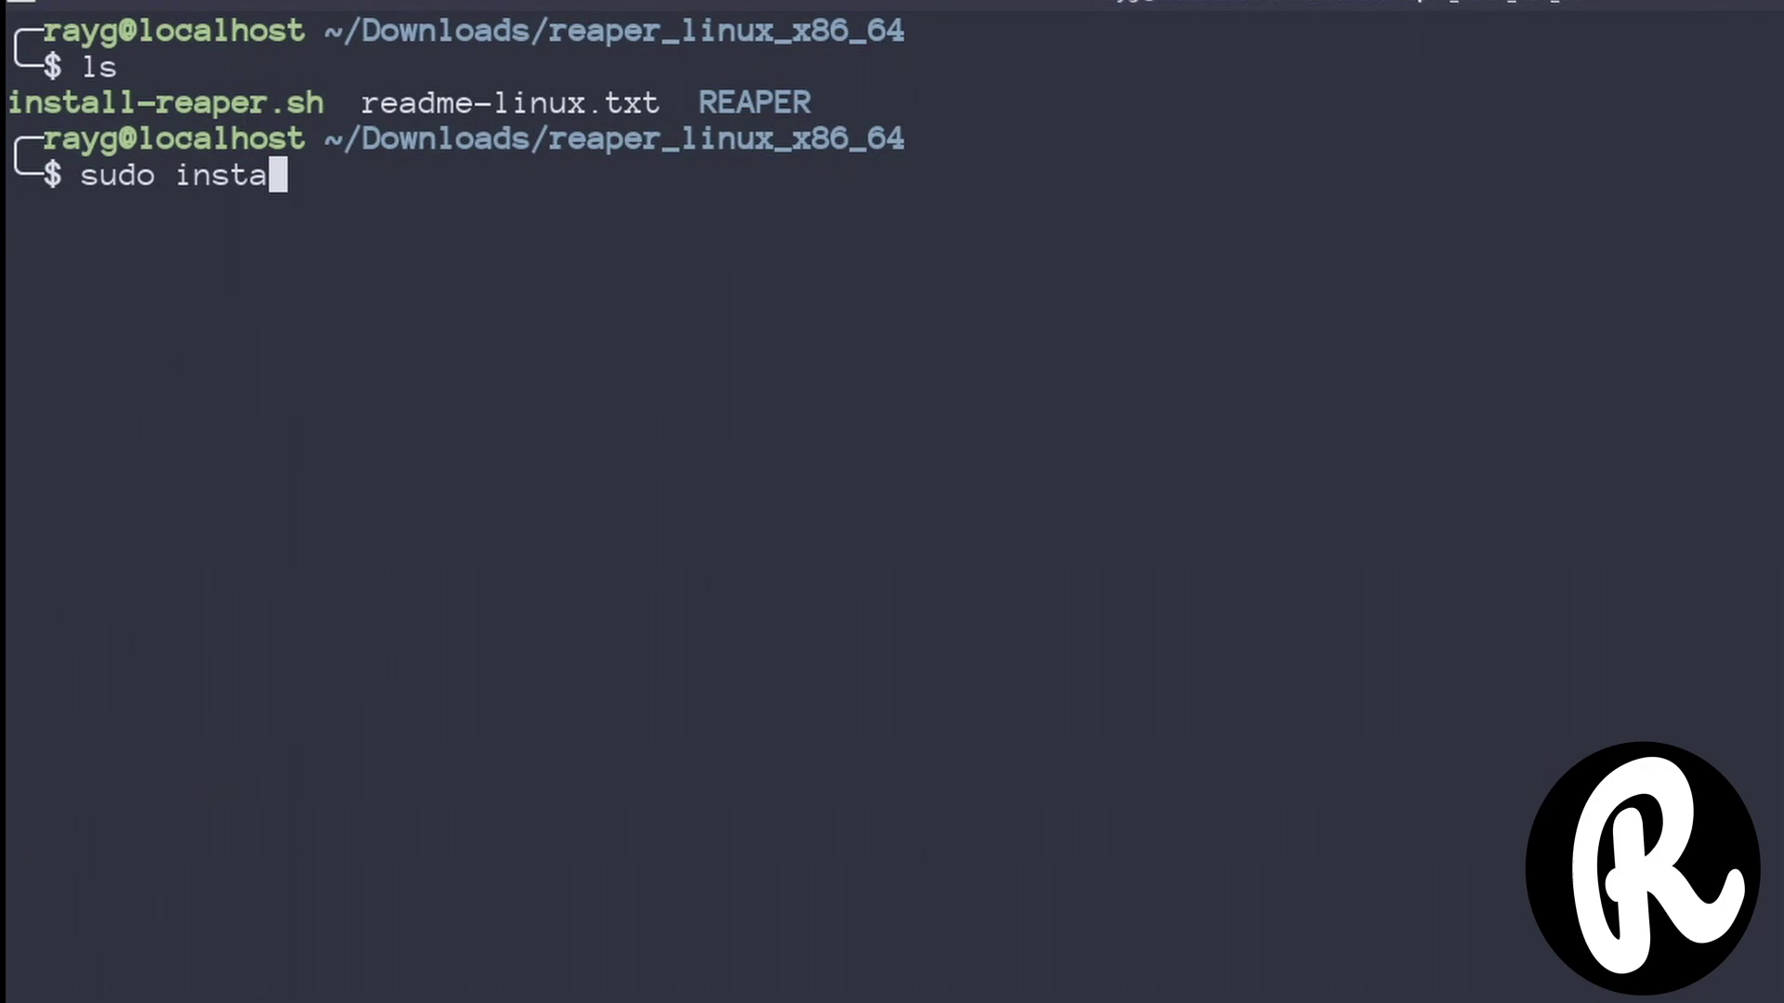
text(ll-reaper)
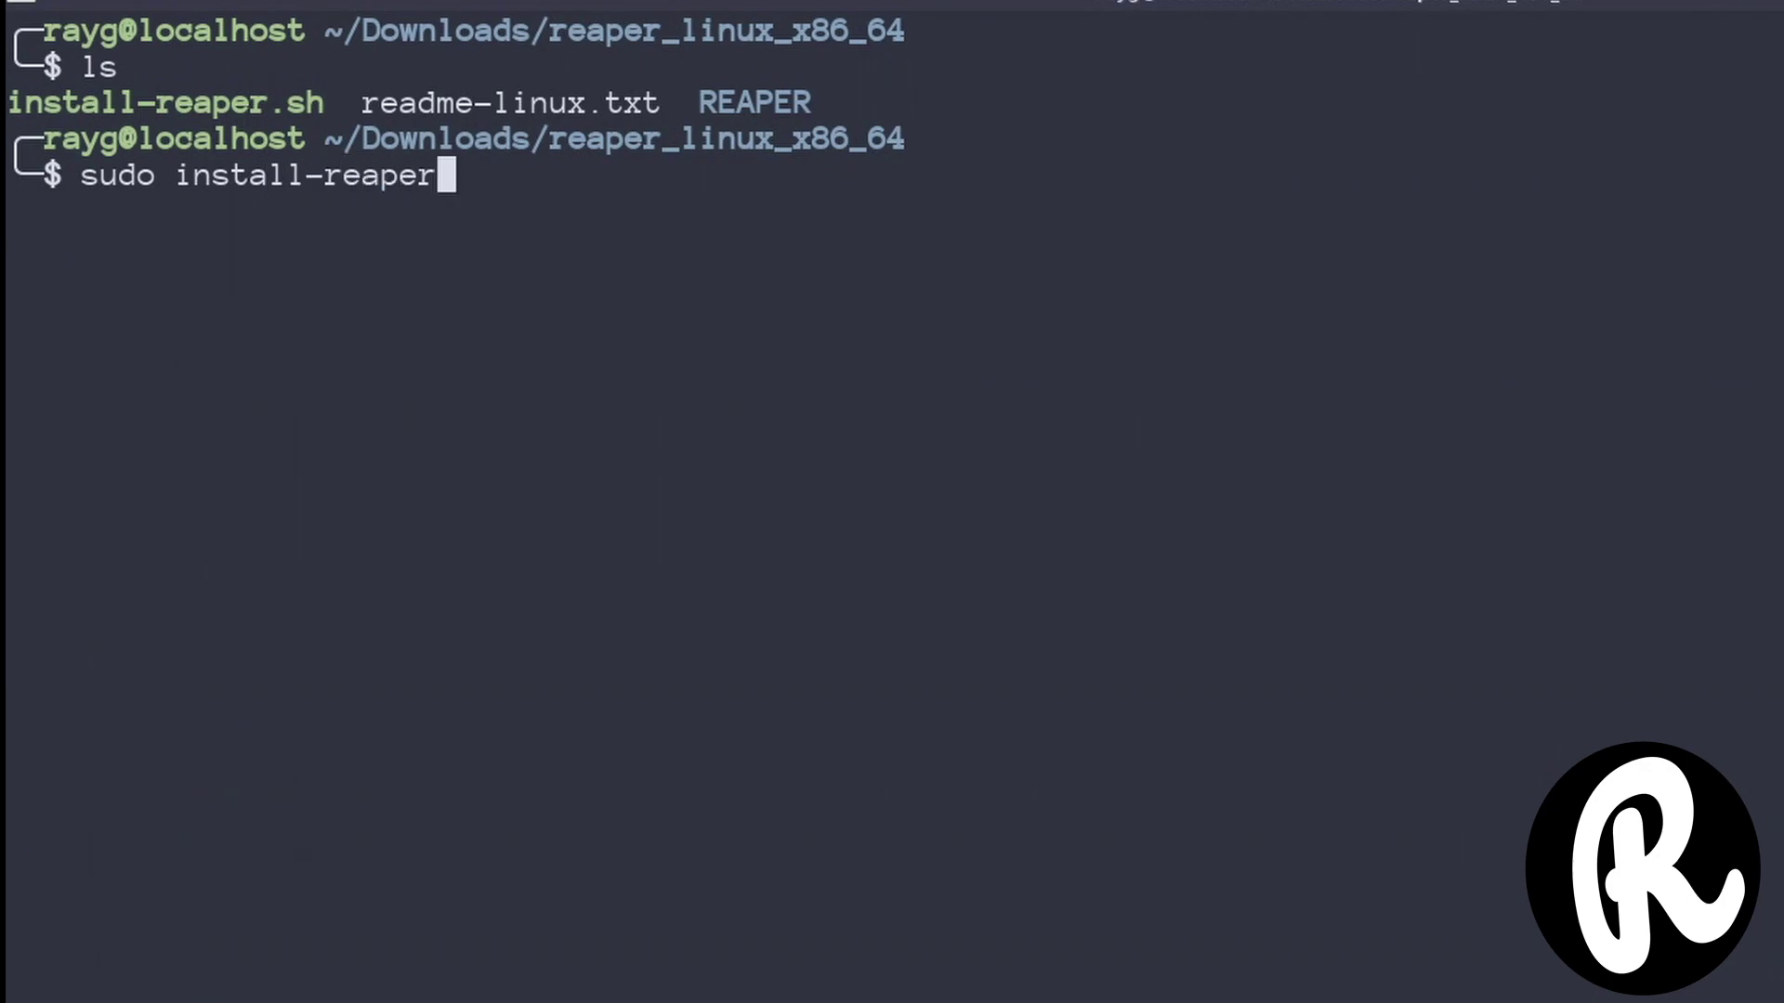
text(.sh)
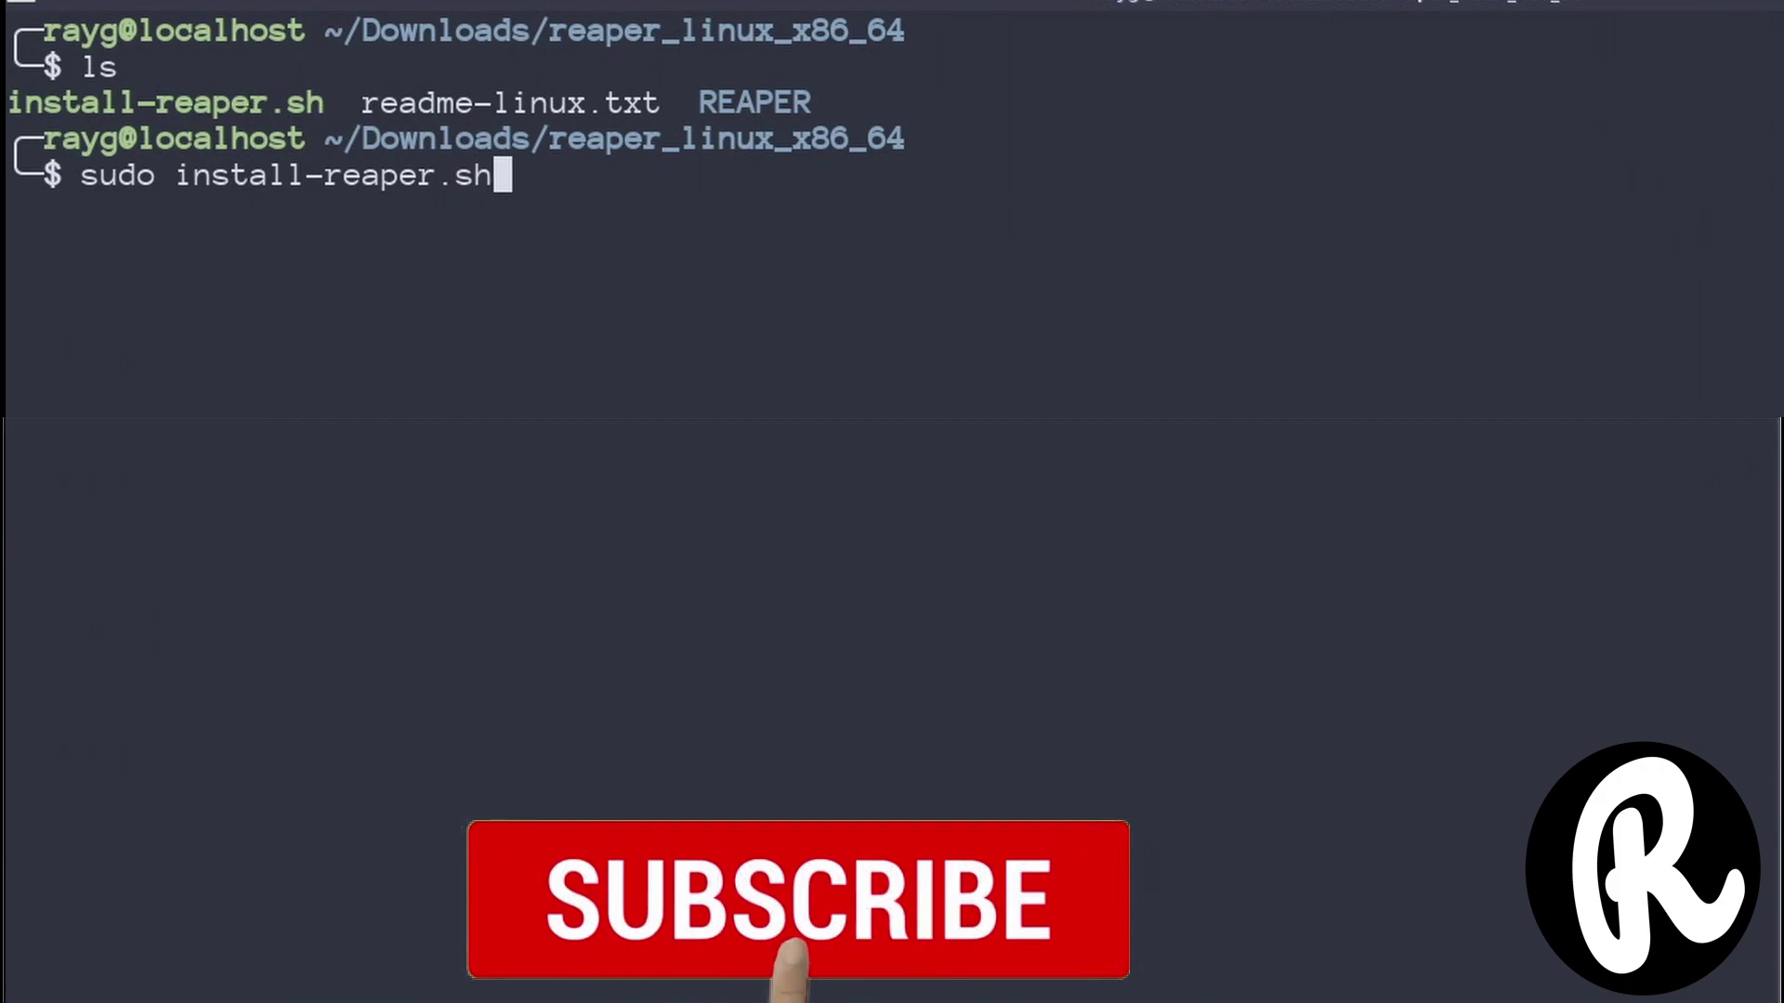
key(Left)
key(Left)
key(Left)
key(Left)
key(Left)
key(Left)
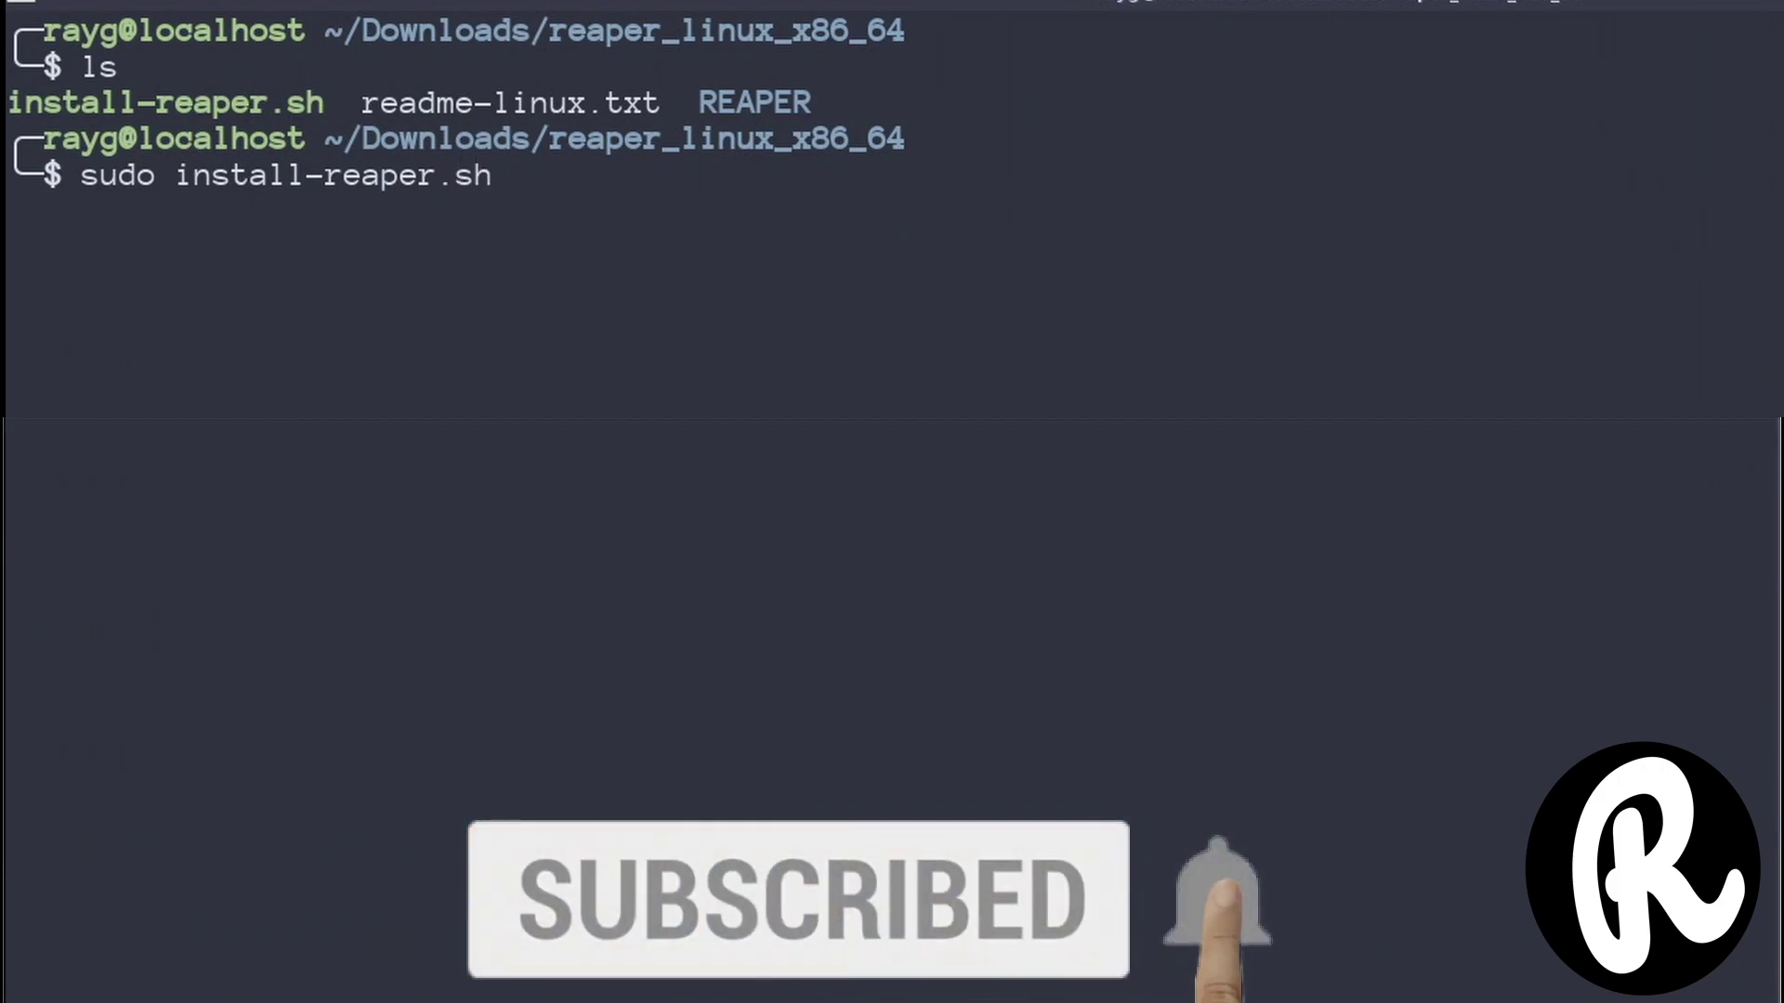
key(Return)
key(Up)
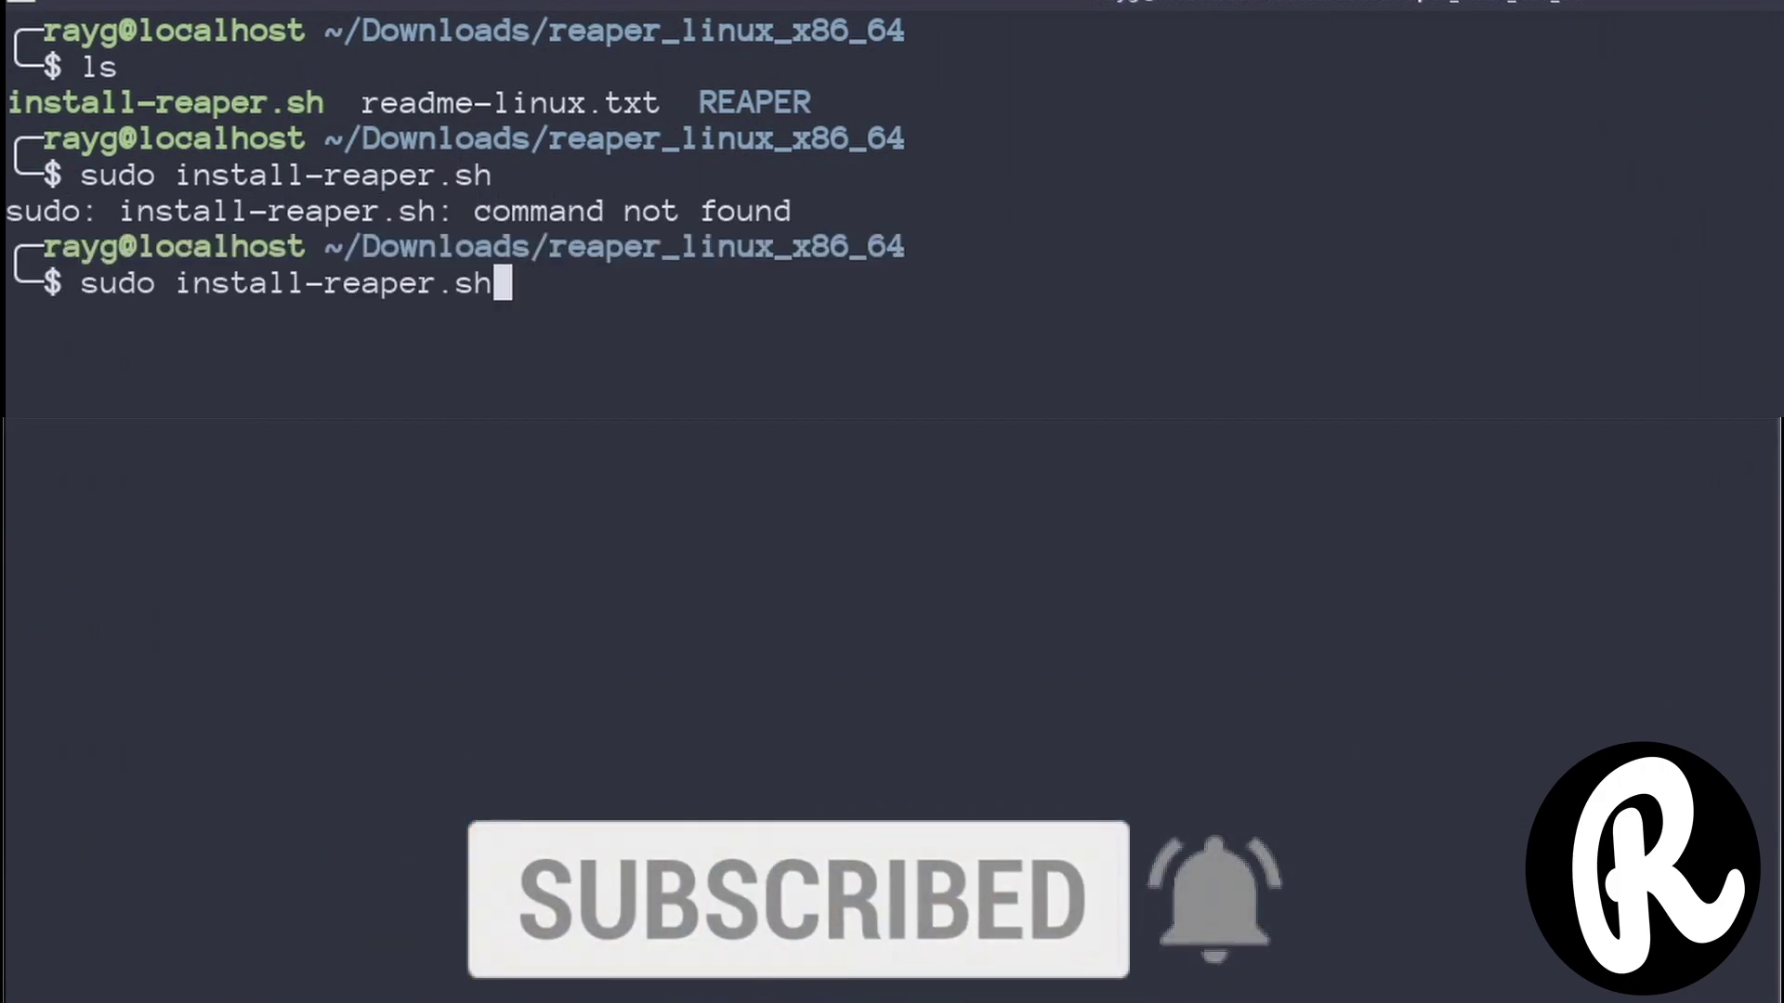
key(Left)
key(Left)
key(Left)
key(Left)
key(Left)
key(Left)
key(Left)
key(Left)
key(Left)
key(Left)
key(Left)
key(Left)
key(Left)
key(Left)
key(Left)
key(Left)
key(Left)
text(./)
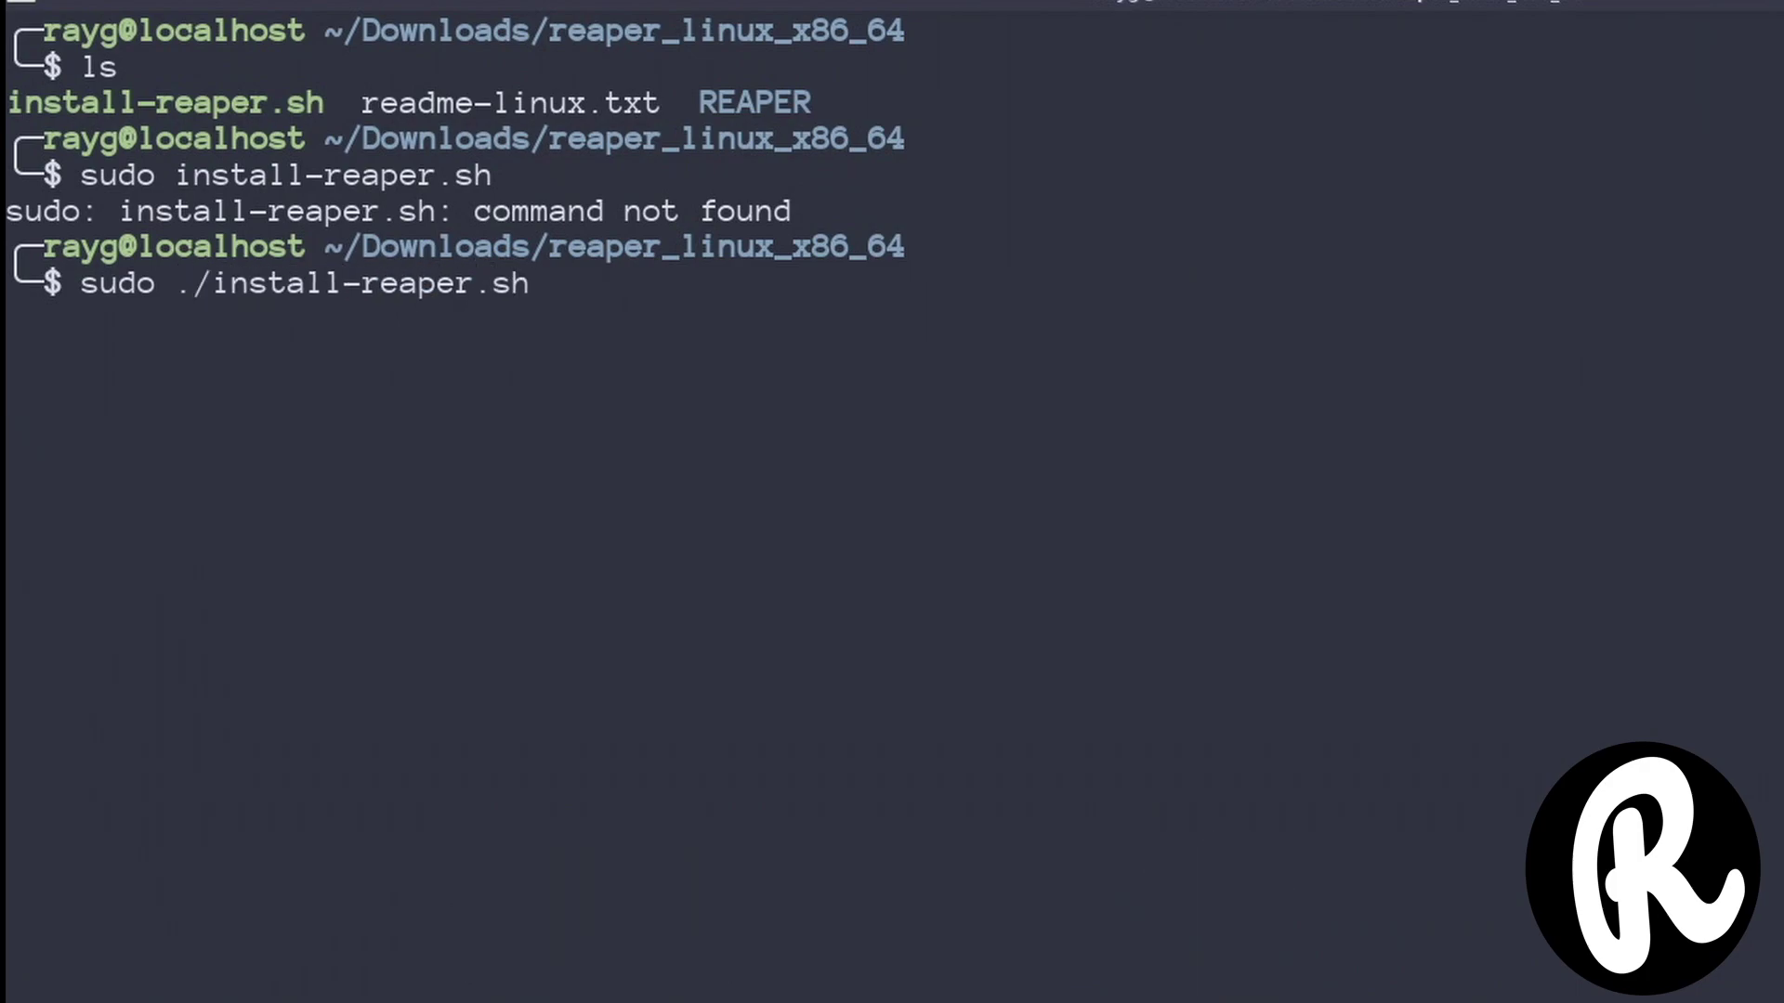
key(Right)
key(Right)
key(Right)
key(Right)
key(Right)
key(Right)
key(Right)
key(Right)
key(Right)
key(Right)
key(Right)
key(Right)
key(Right)
key(Right)
key(Right)
key(Right)
key(Right)
key(Return)
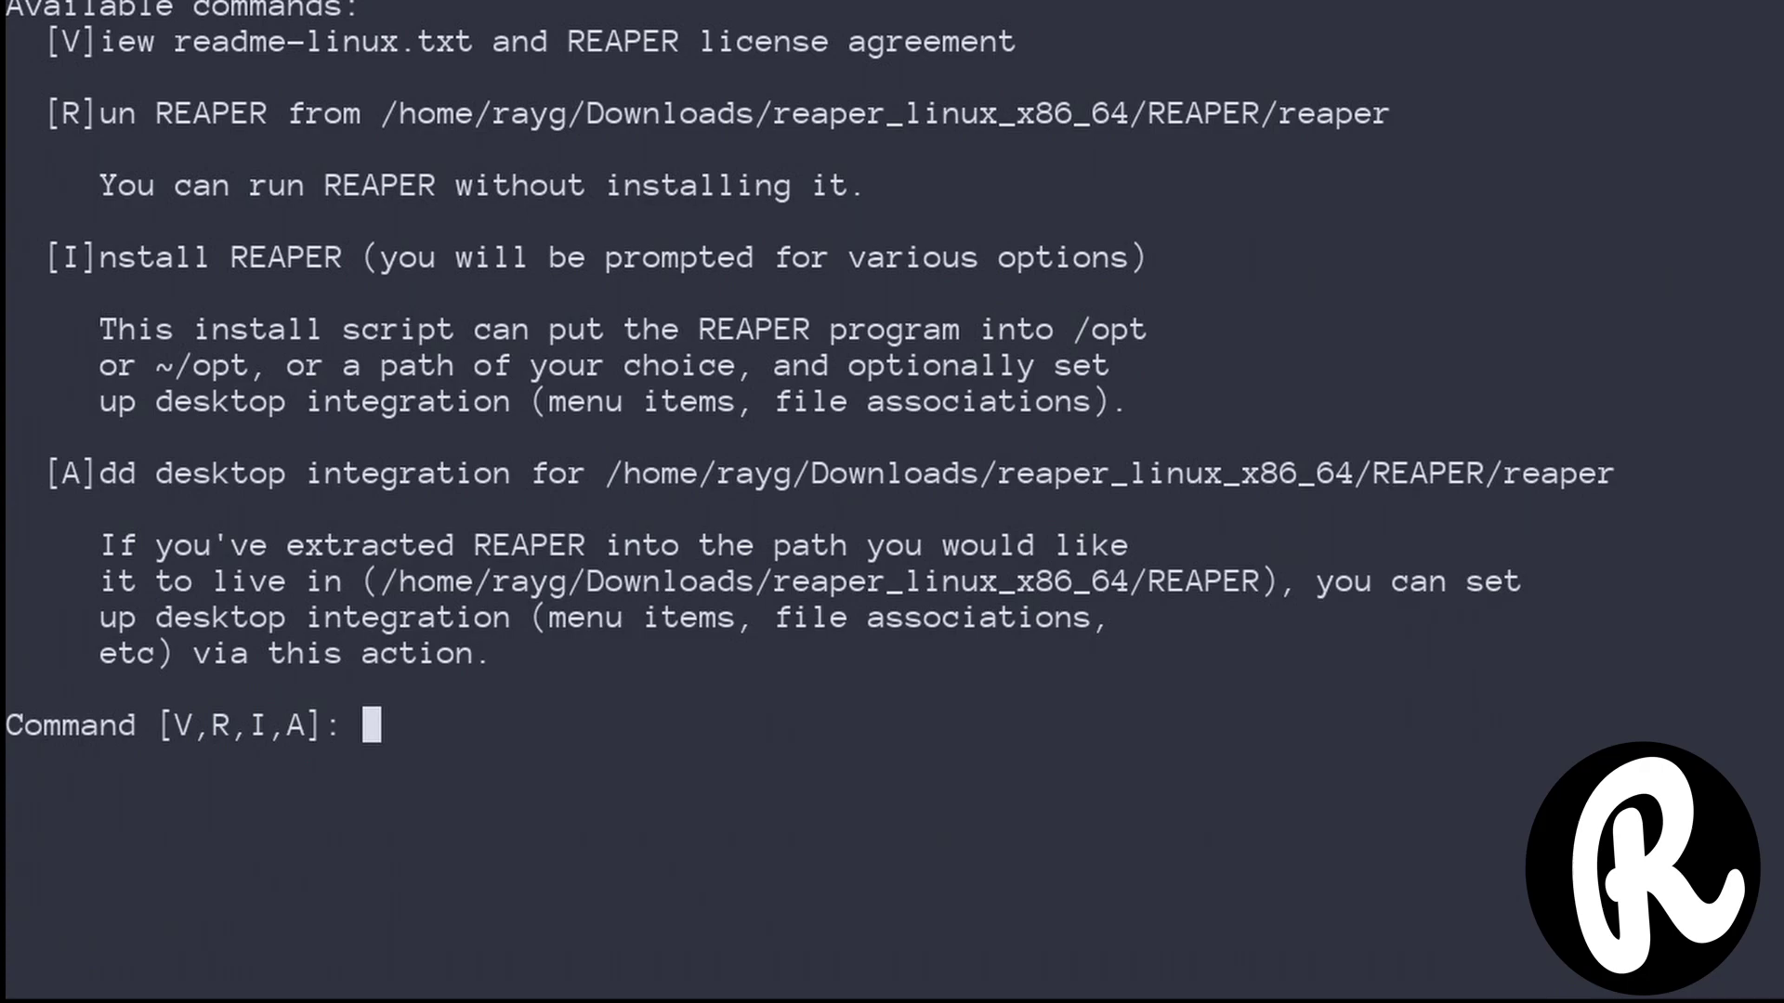
Answer the installer with I, then 1 for /opt, then y for desktop integration, symlink and proceeding.
text(I)
key(Return)
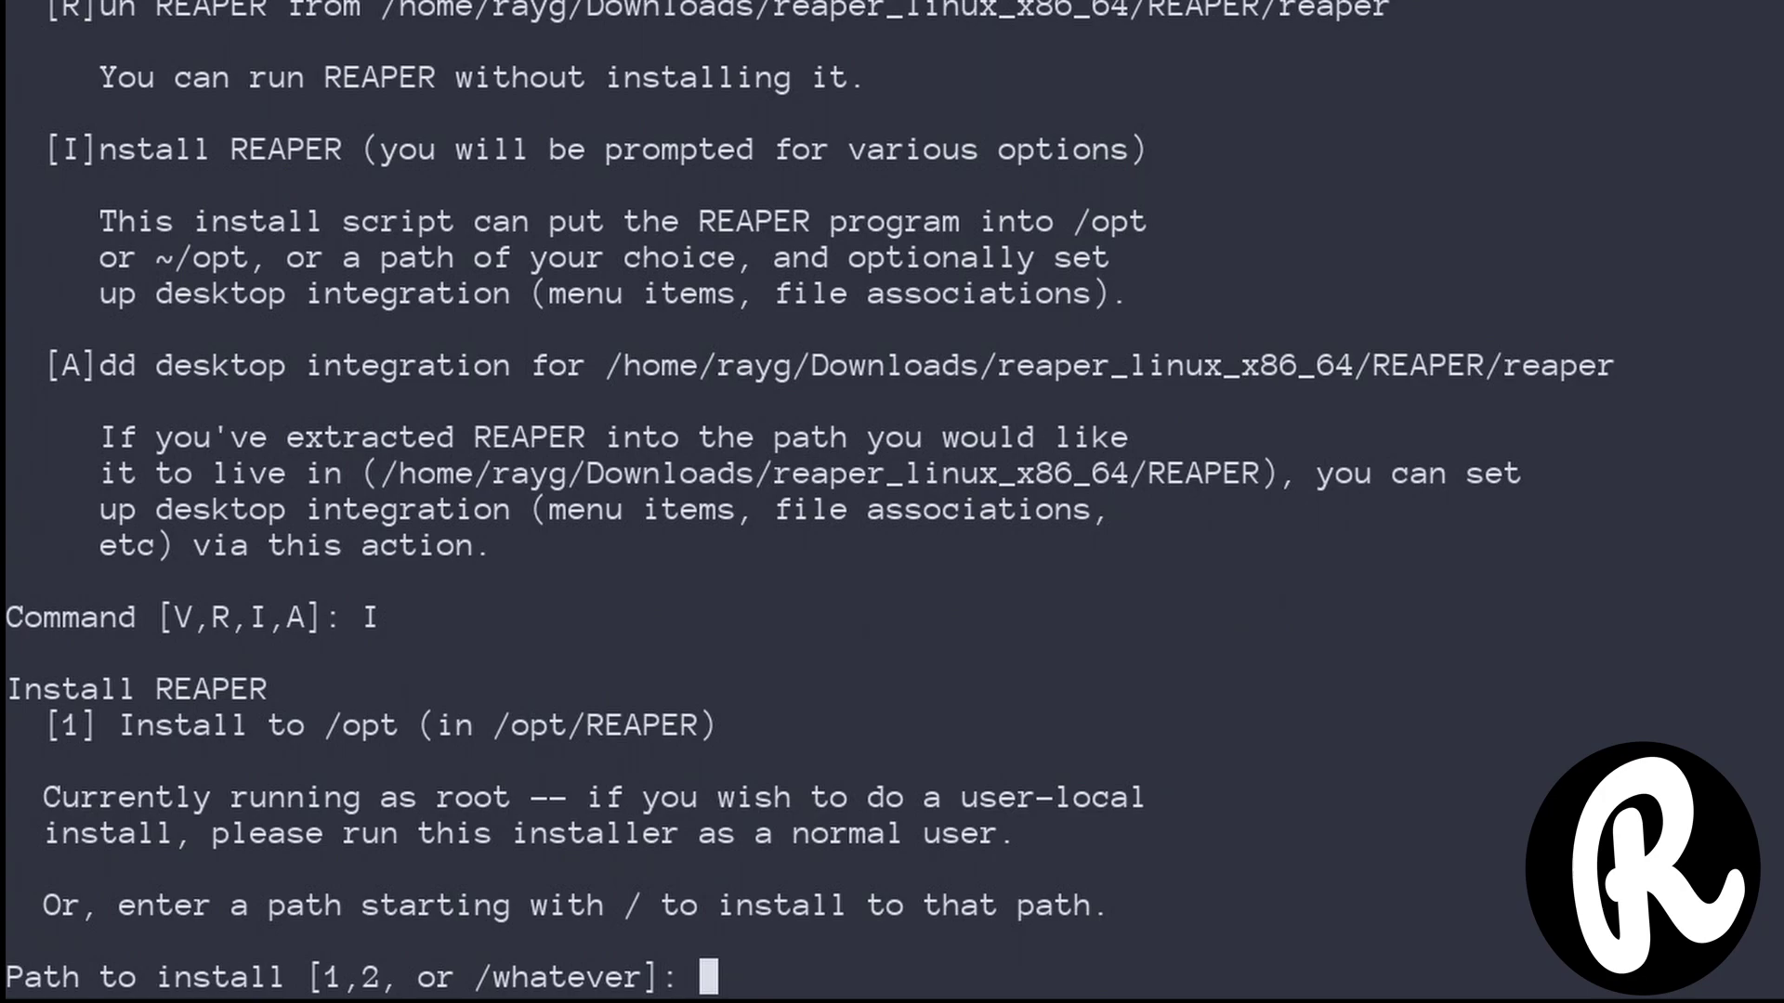
text(1)
key(Return)
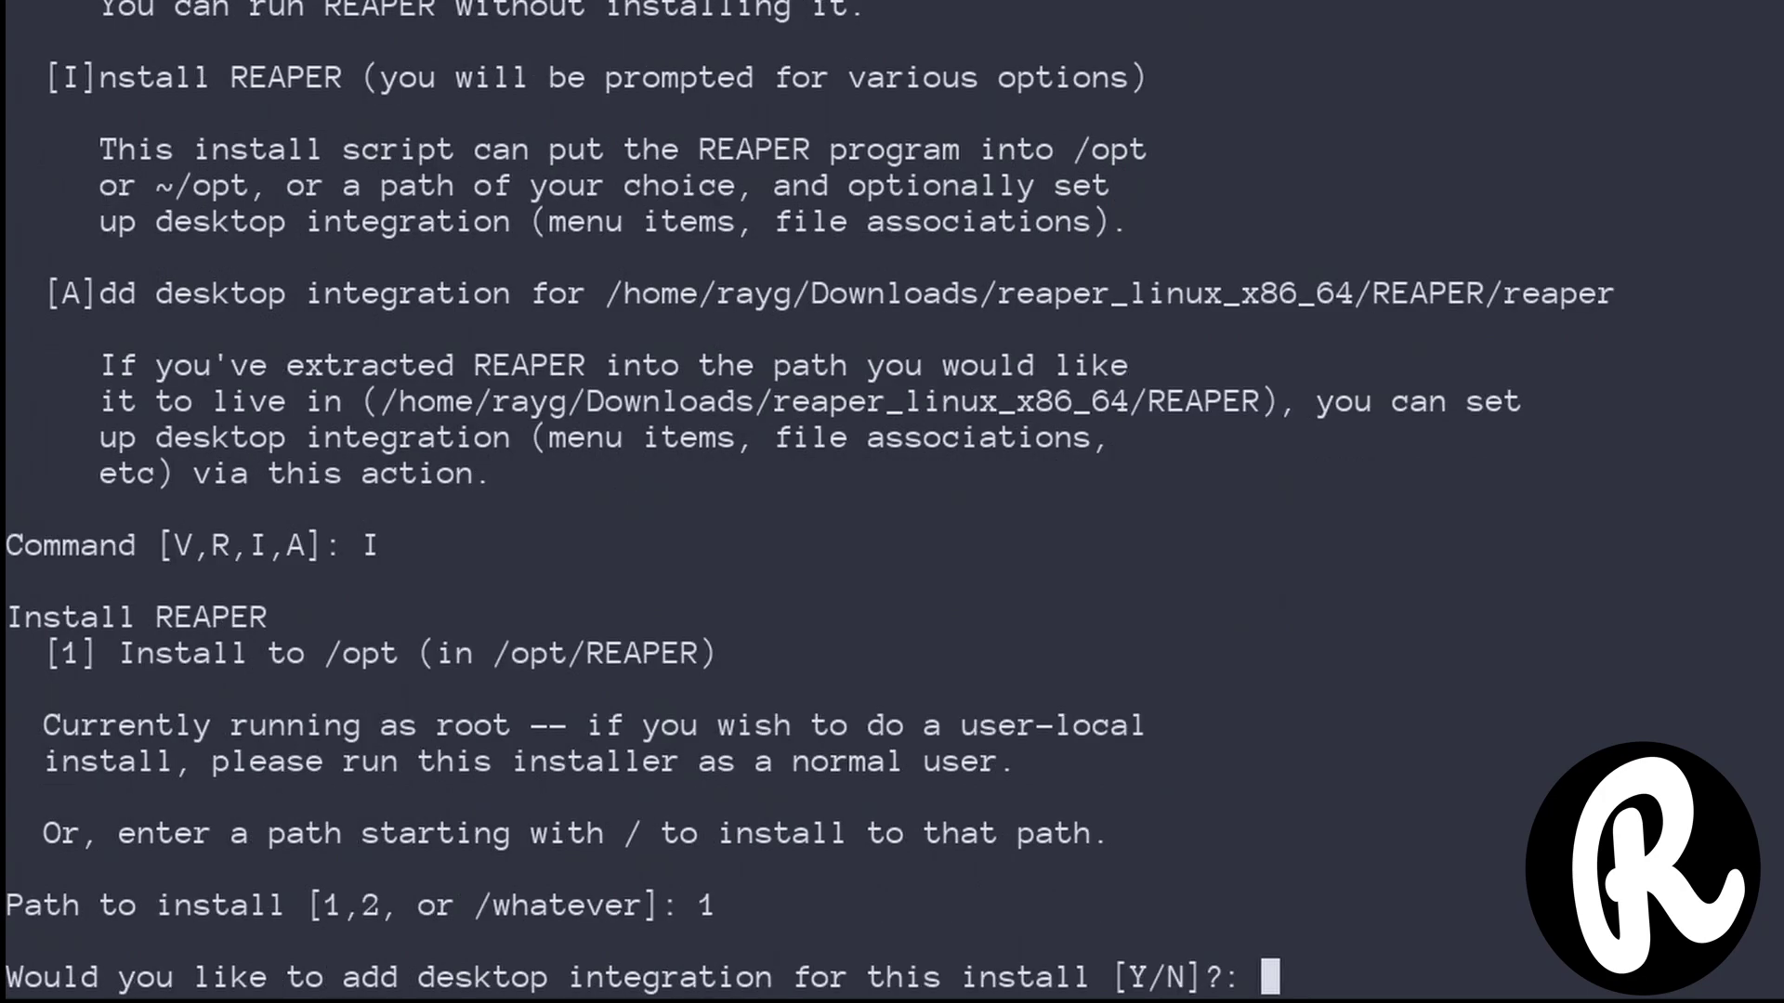
text(y)
key(Return)
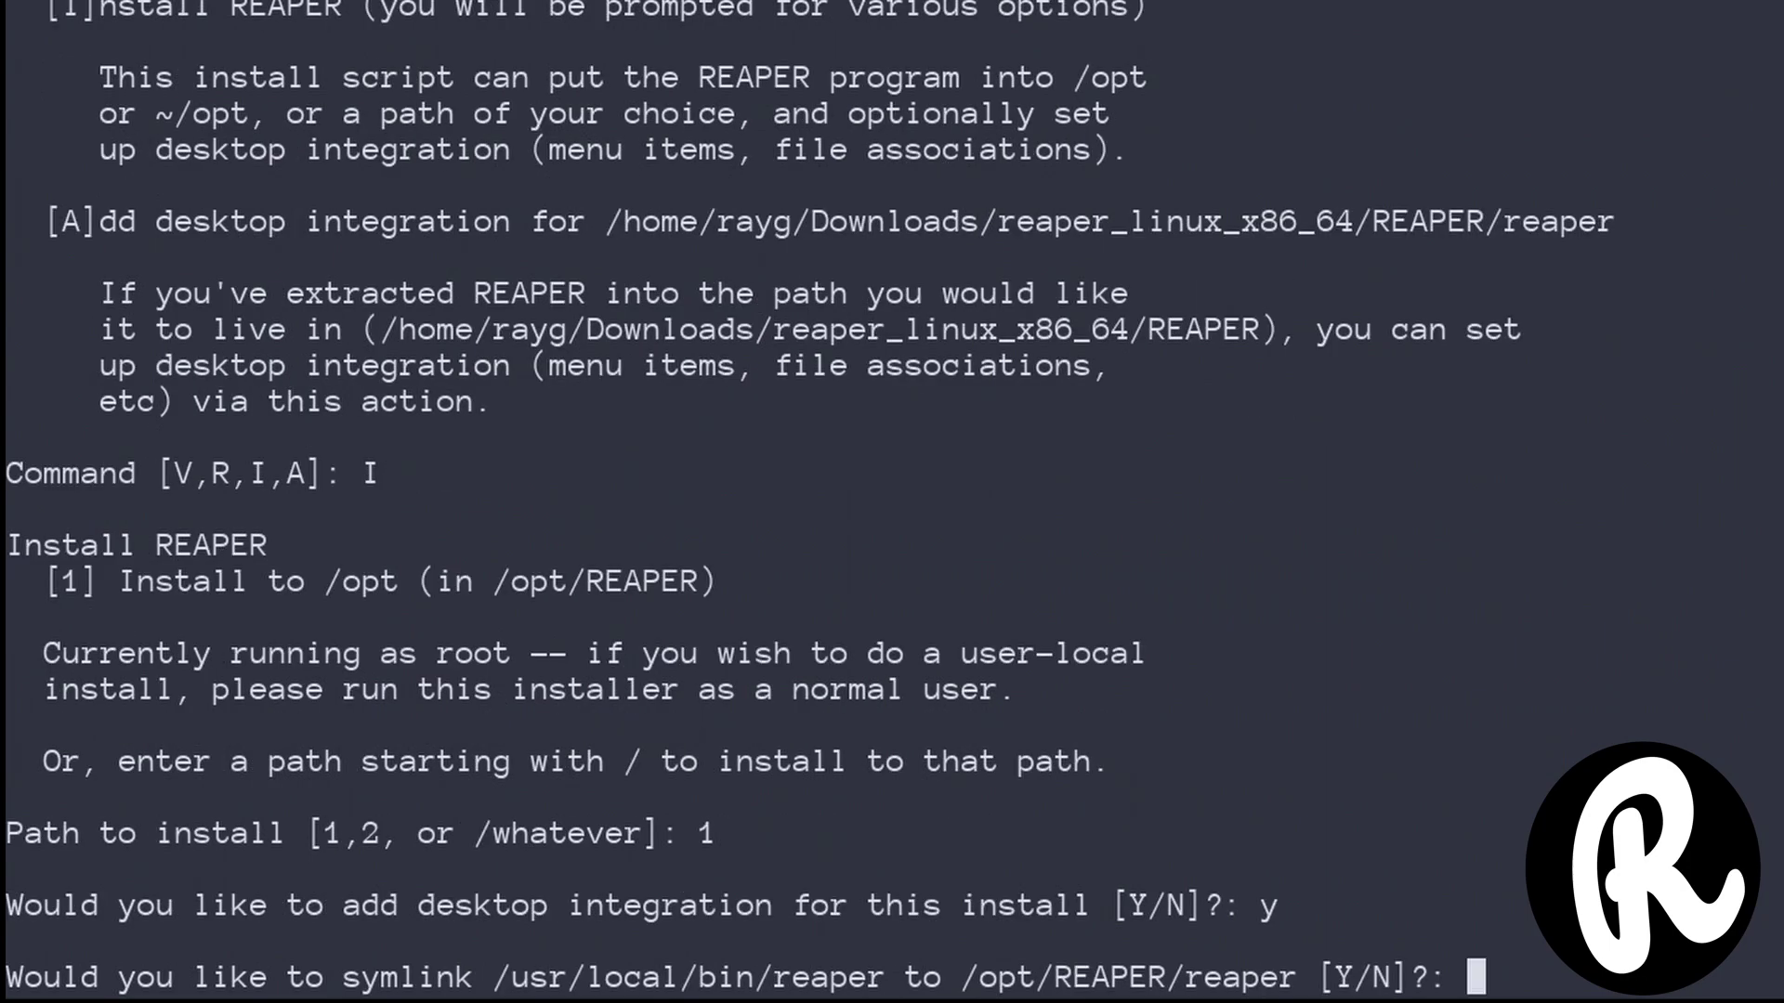
text(y)
key(Return)
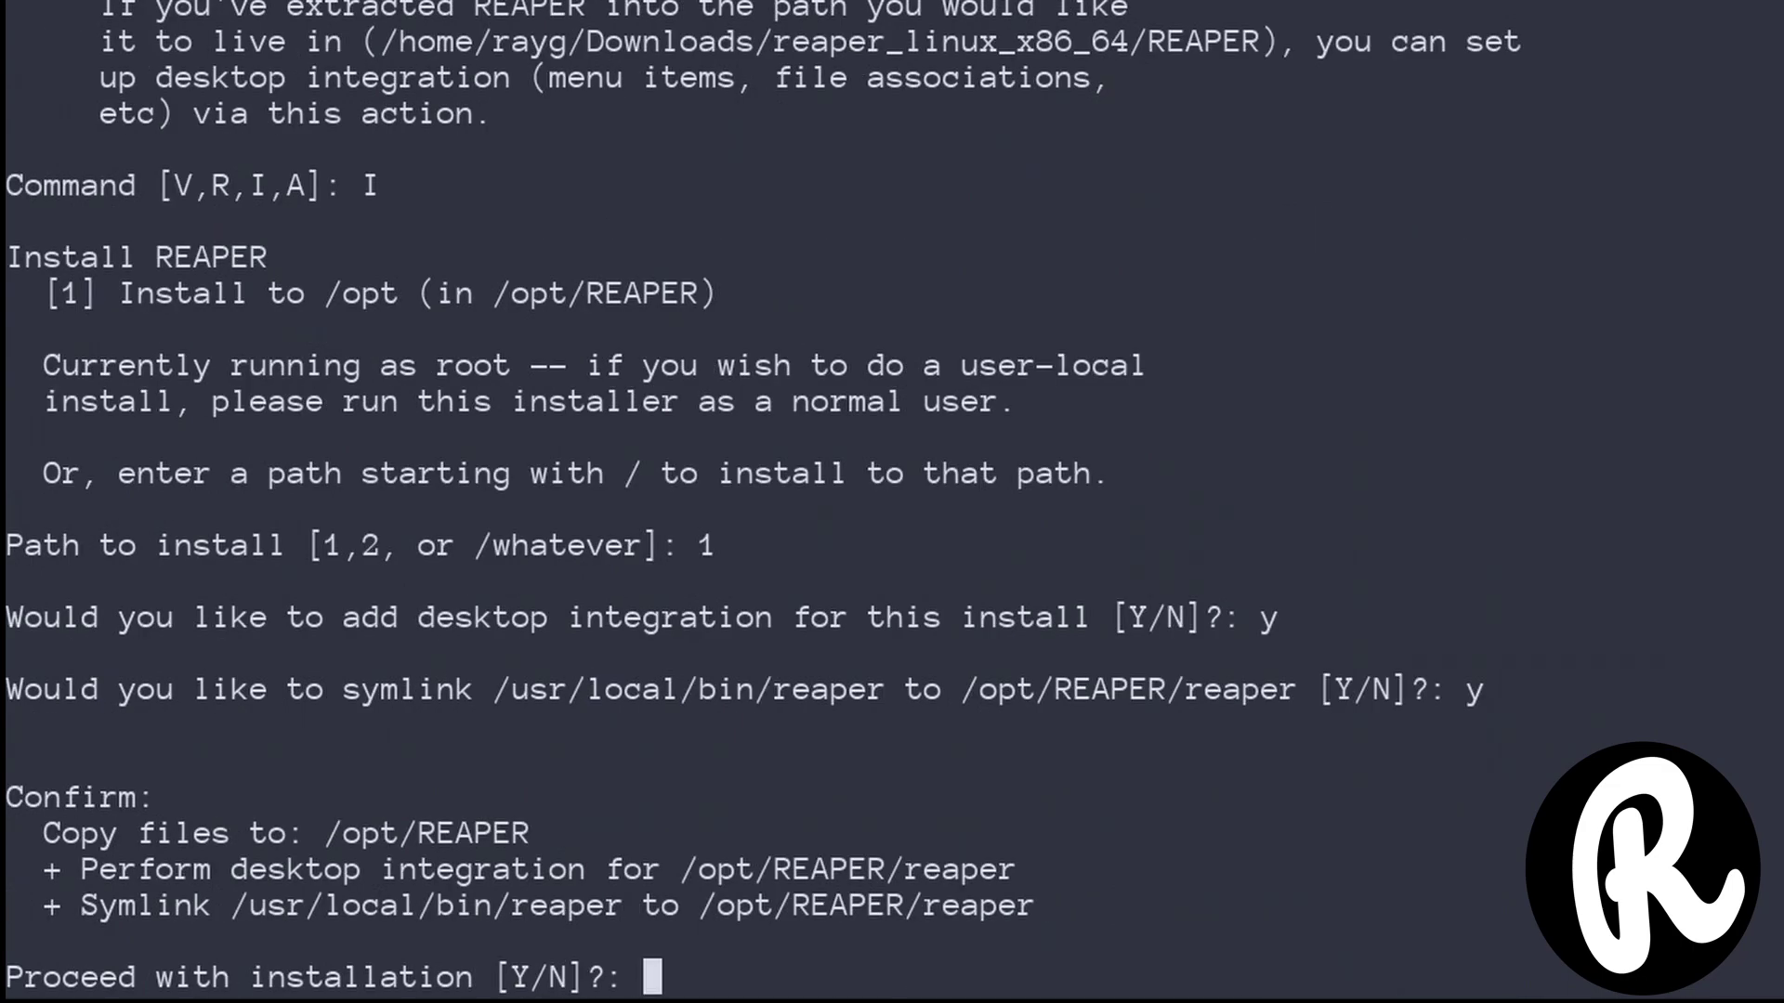
text(y)
key(Return)
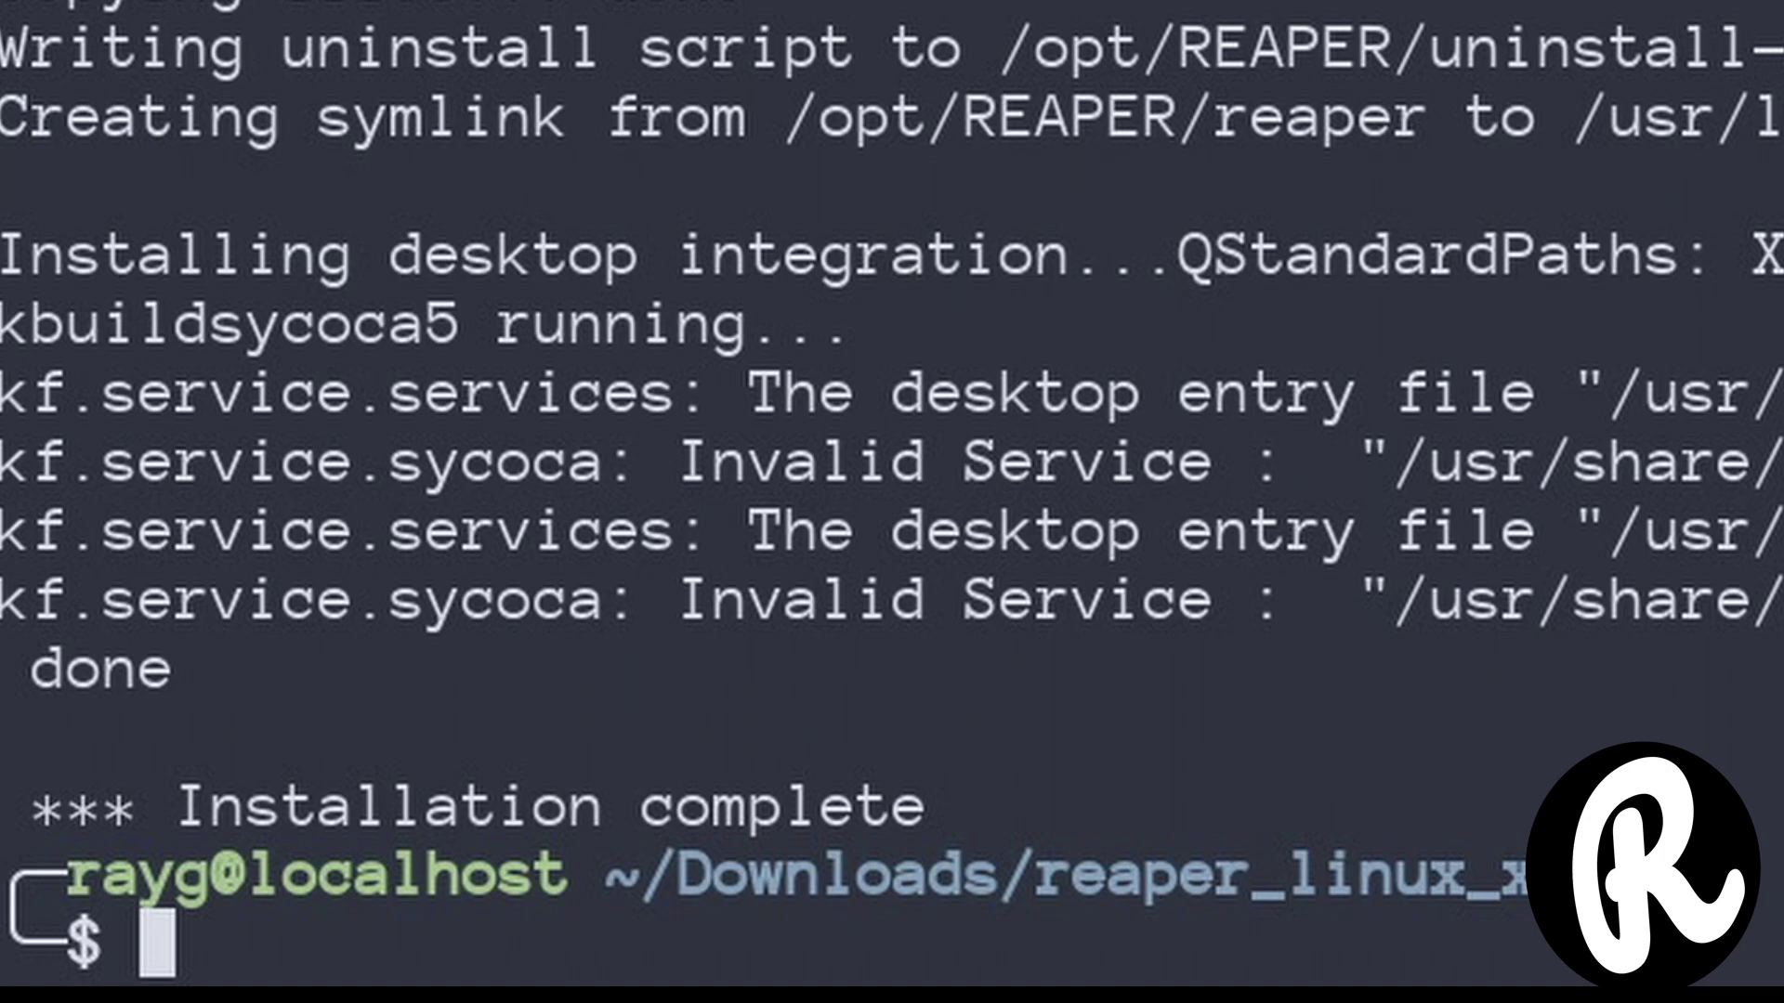
Run the reaper command to launch REAPER v6.23 with its evaluation notice.
text(reaper)
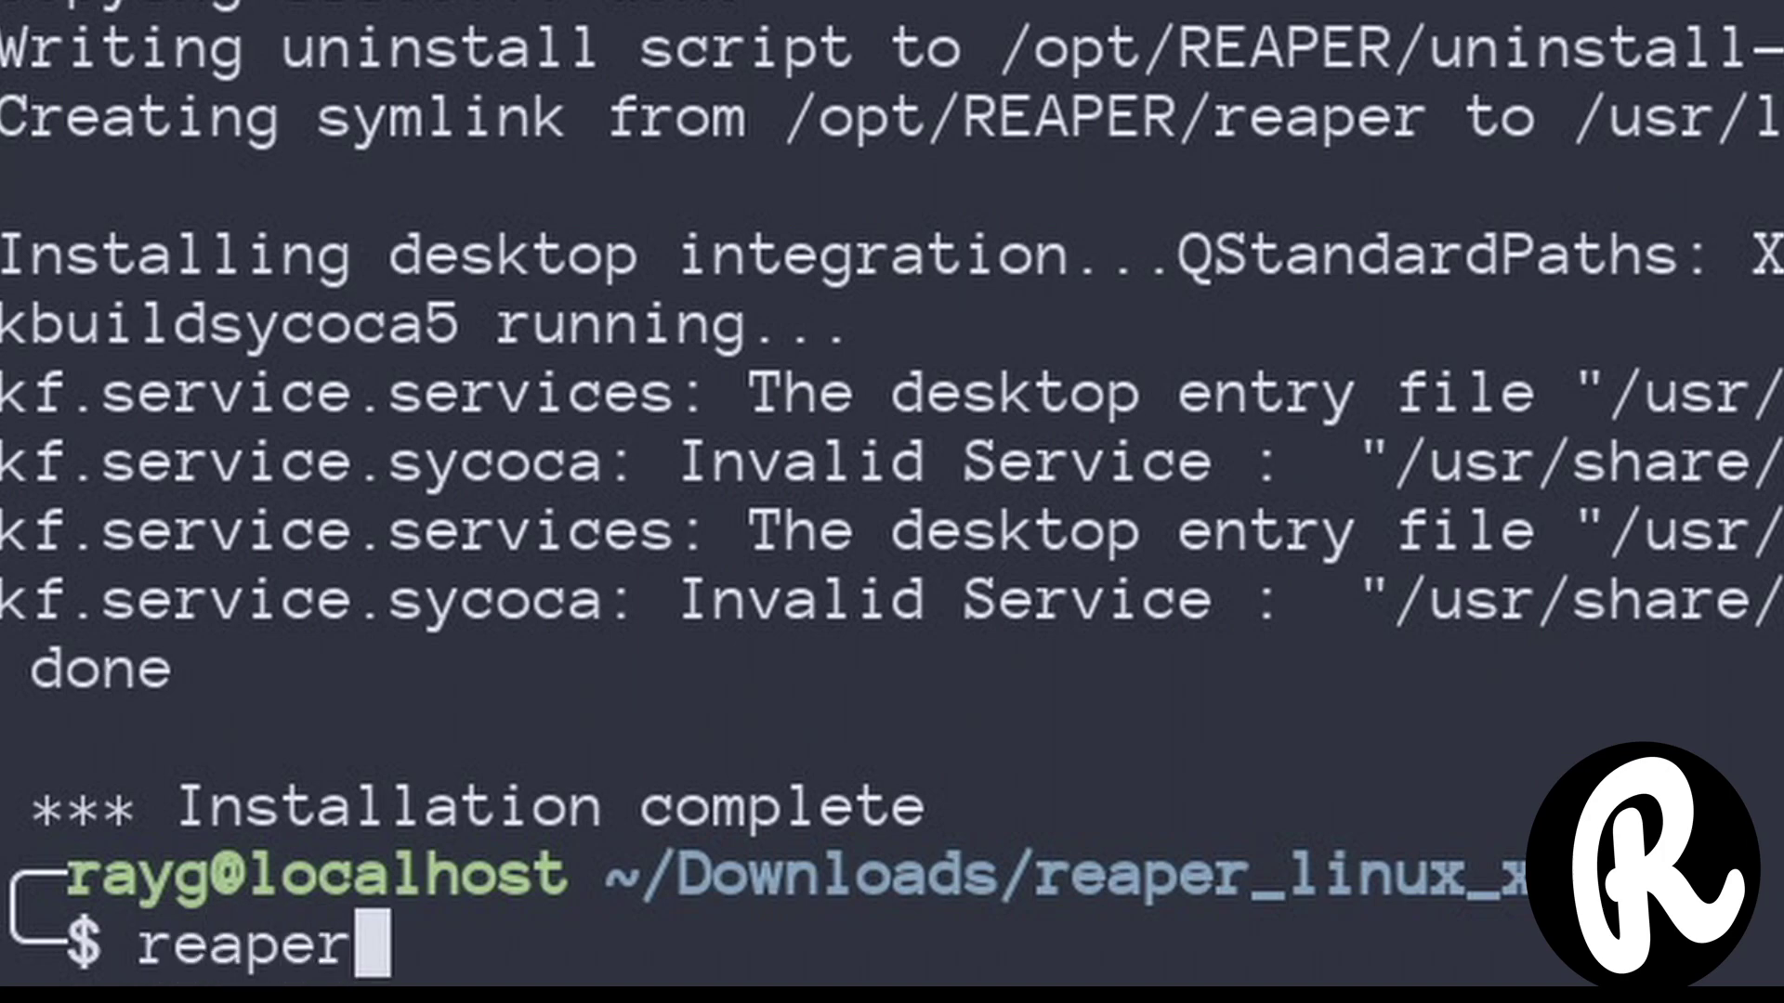
key(Return)
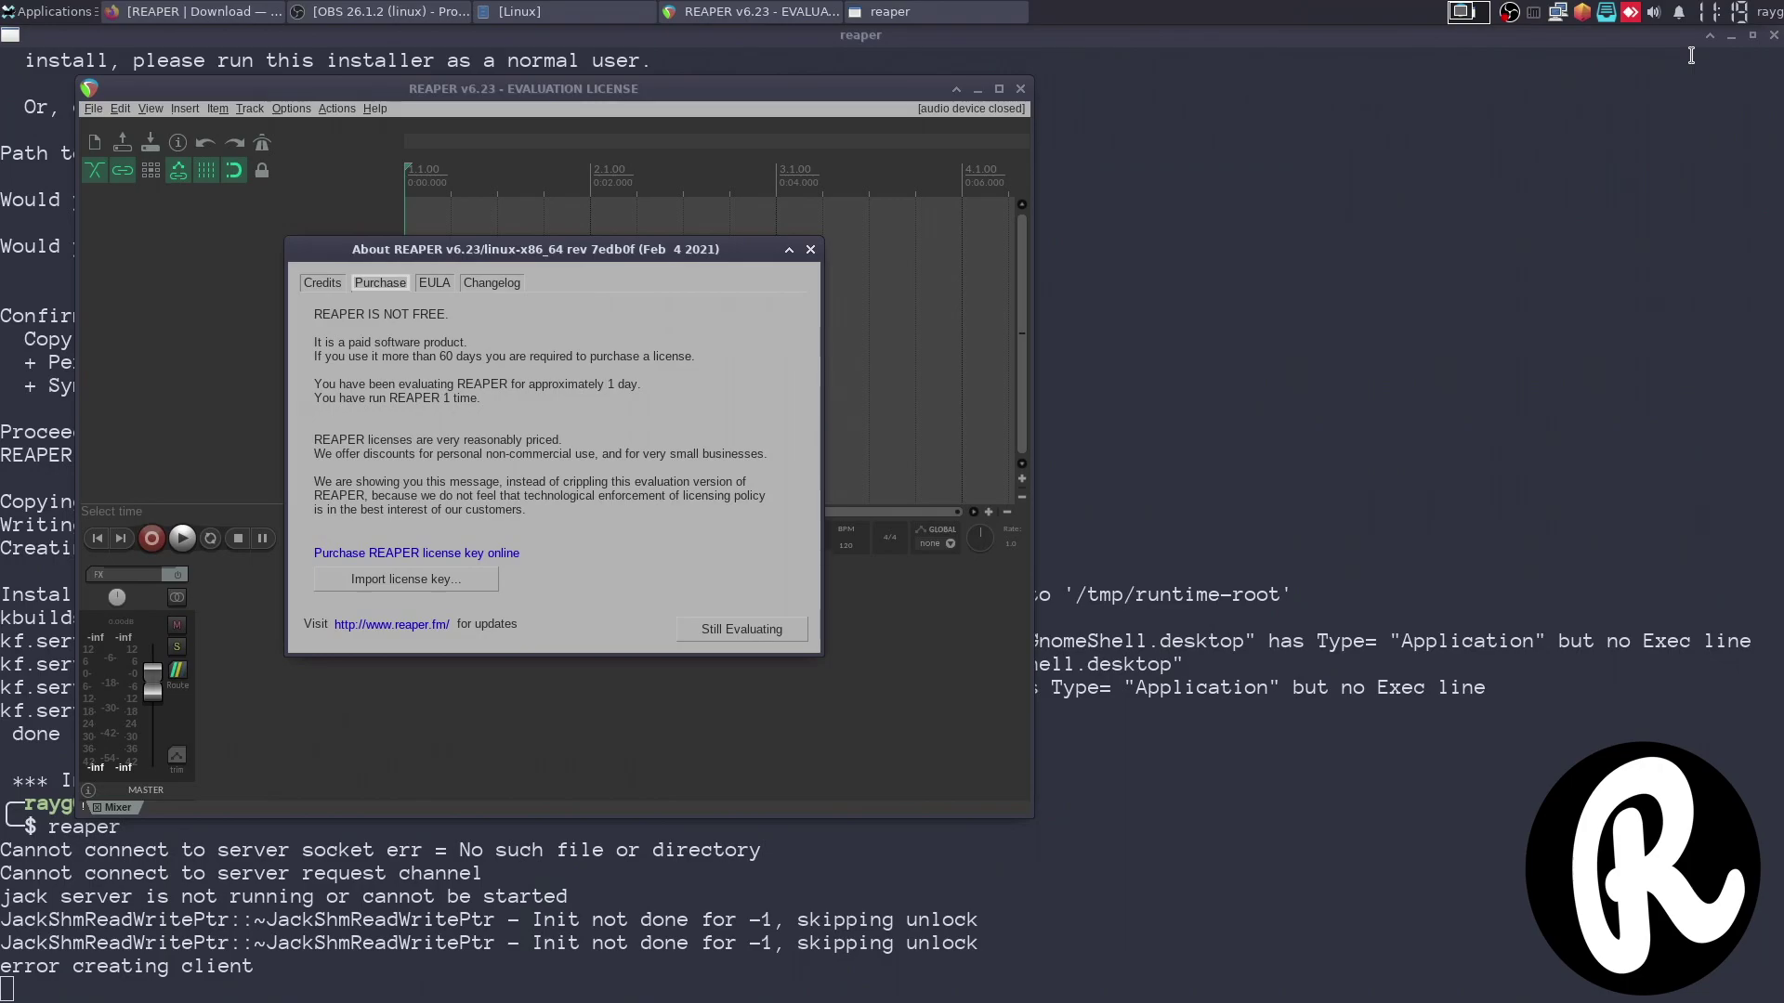
Move the About notice aside and review the temporary license page in Firefox.
click(1730, 35)
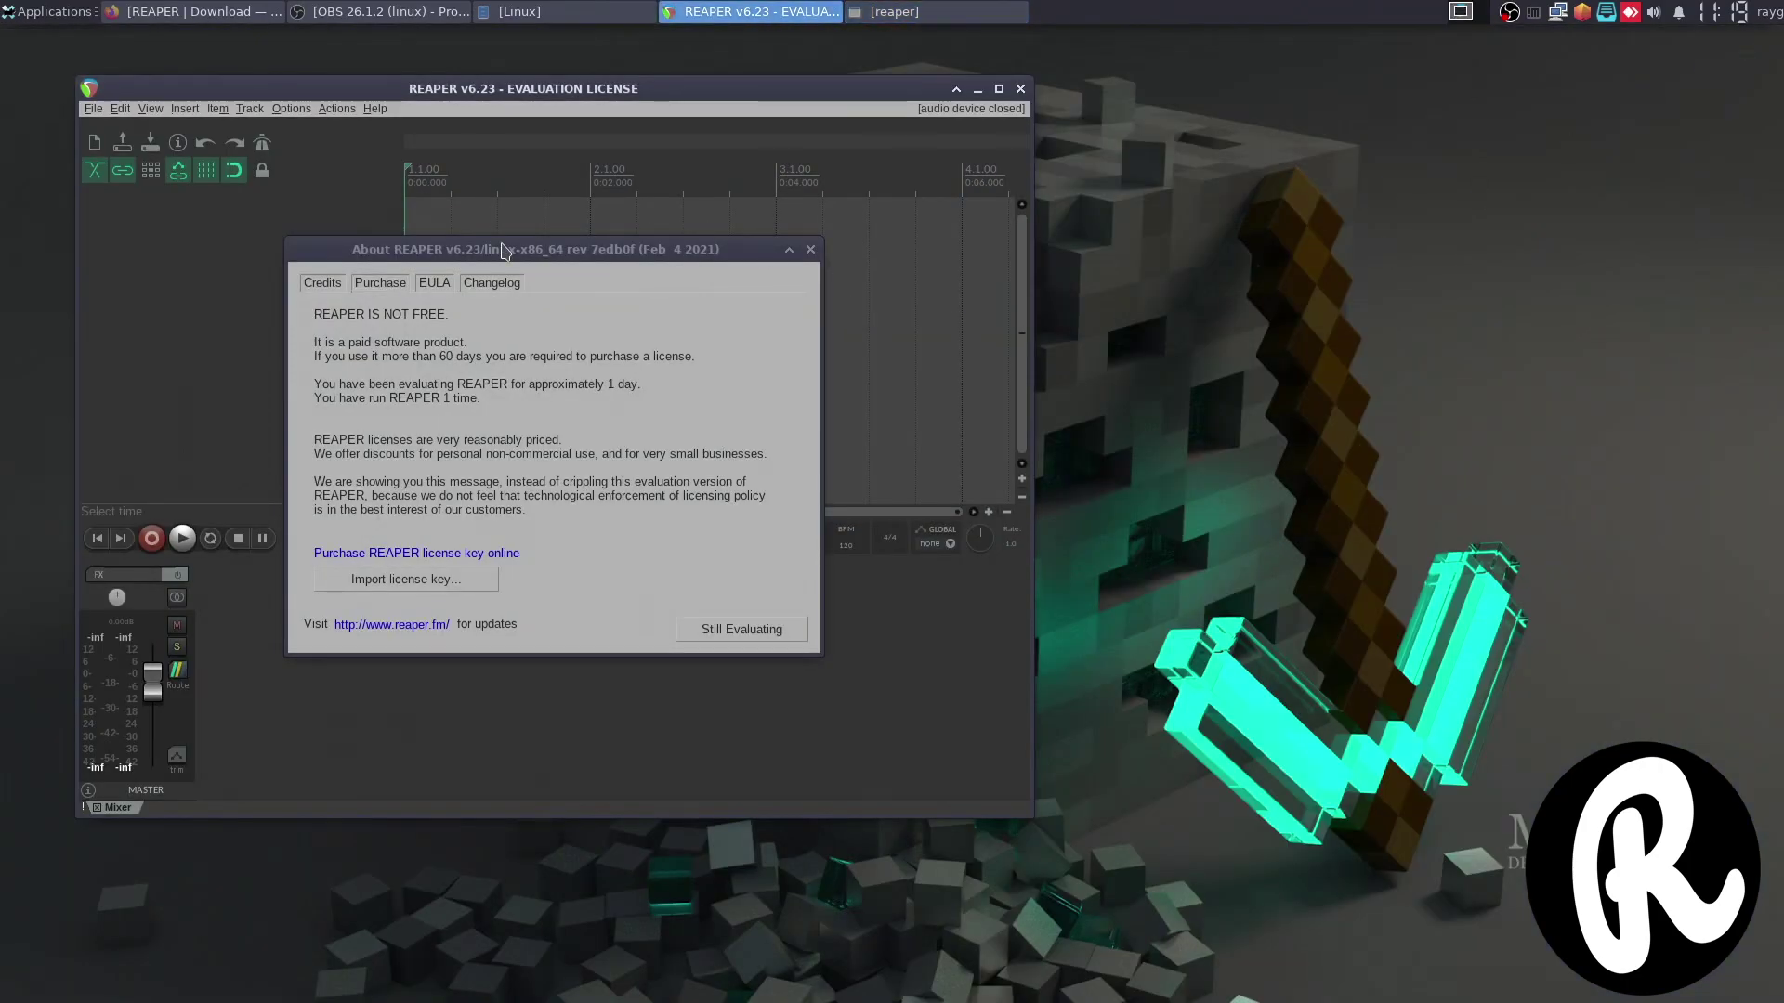
drag(618, 255, 1157, 277)
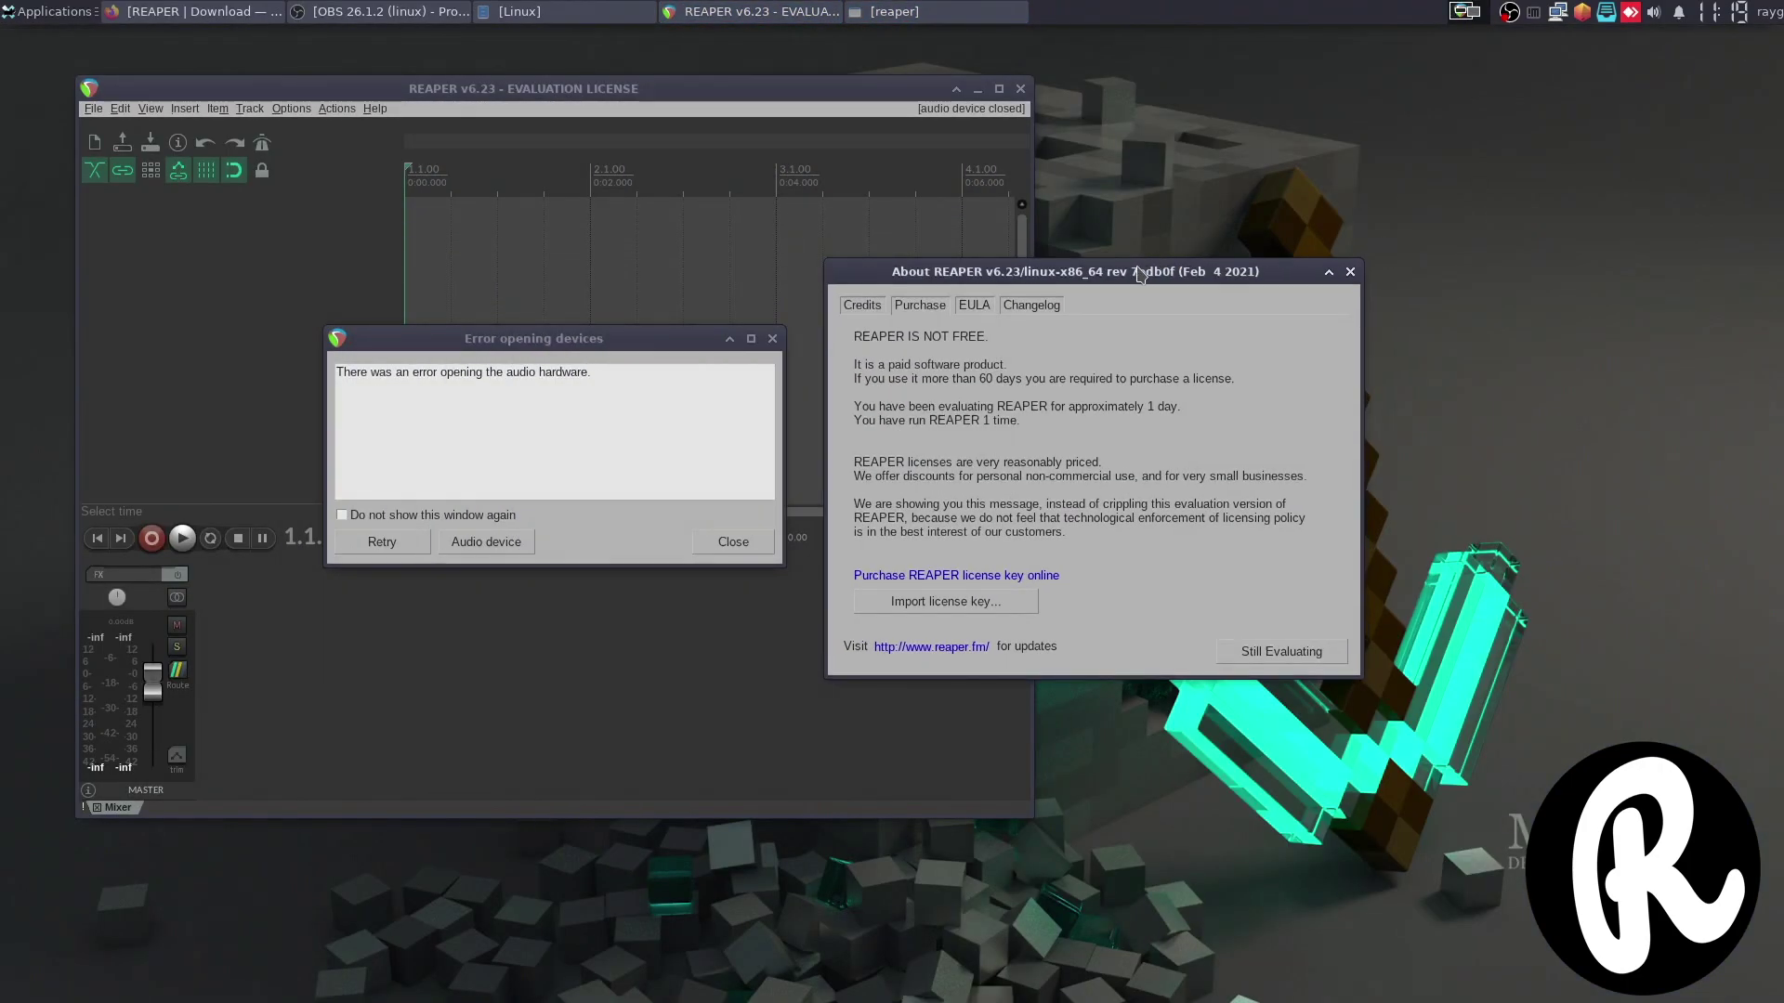
click(193, 11)
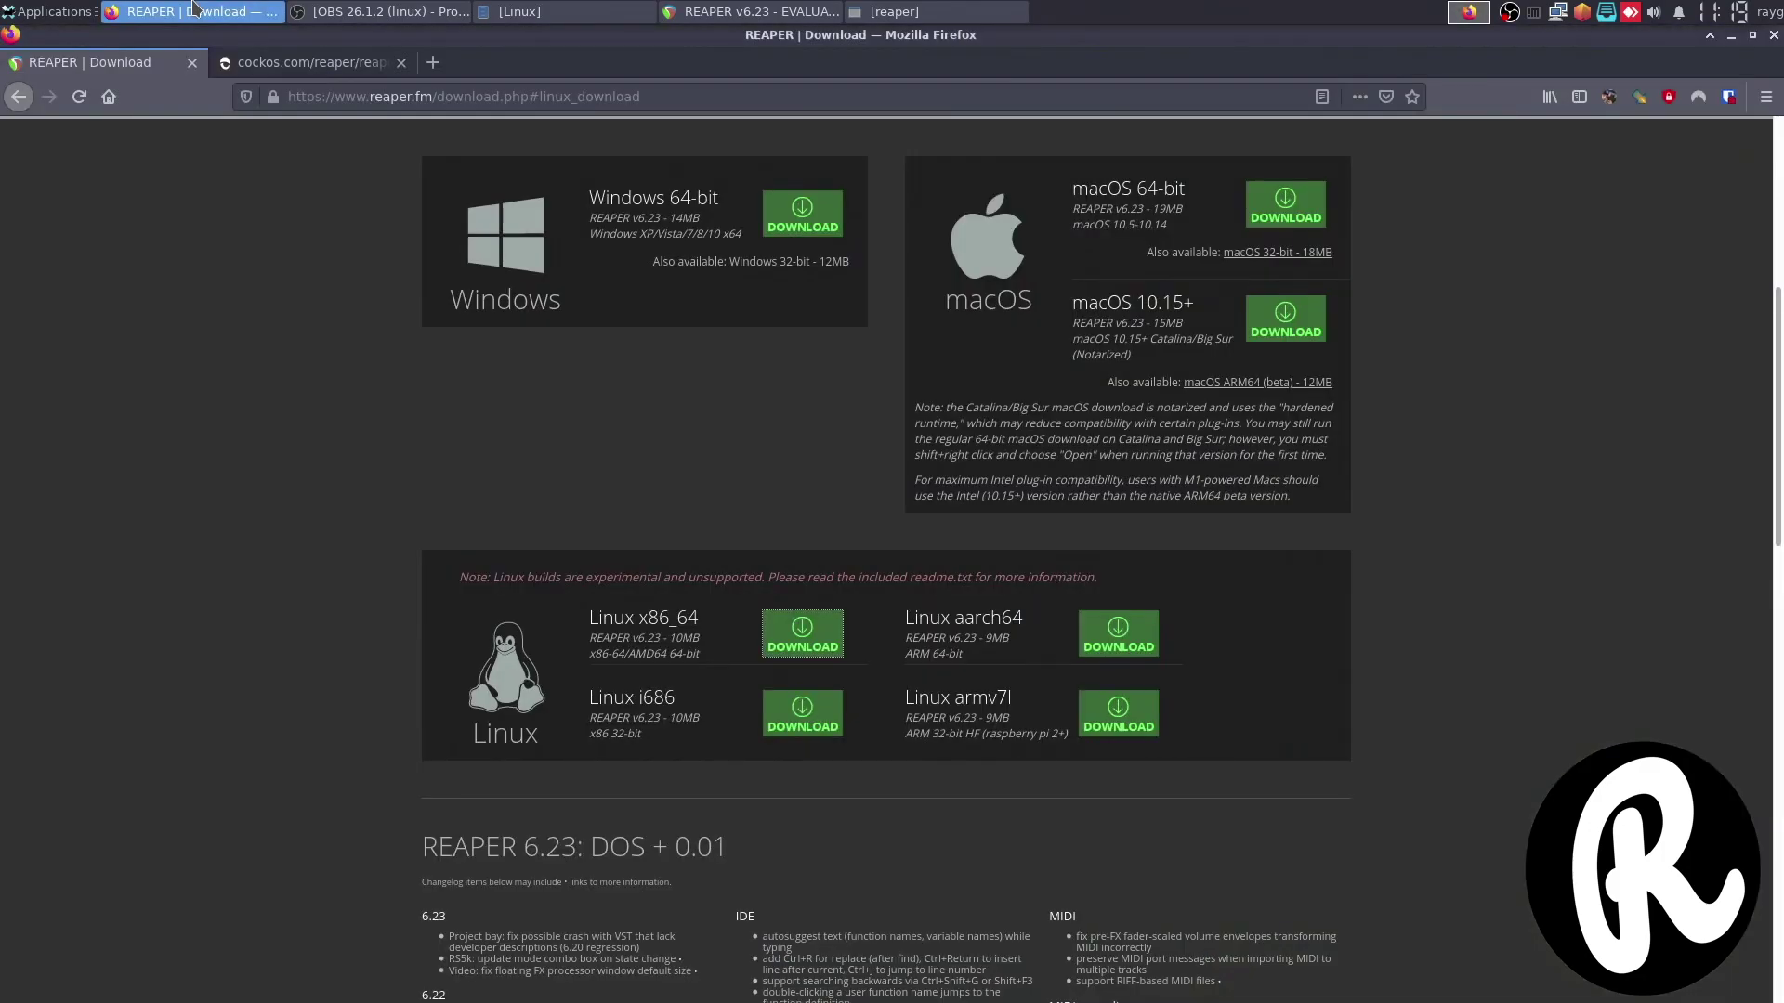
click(307, 65)
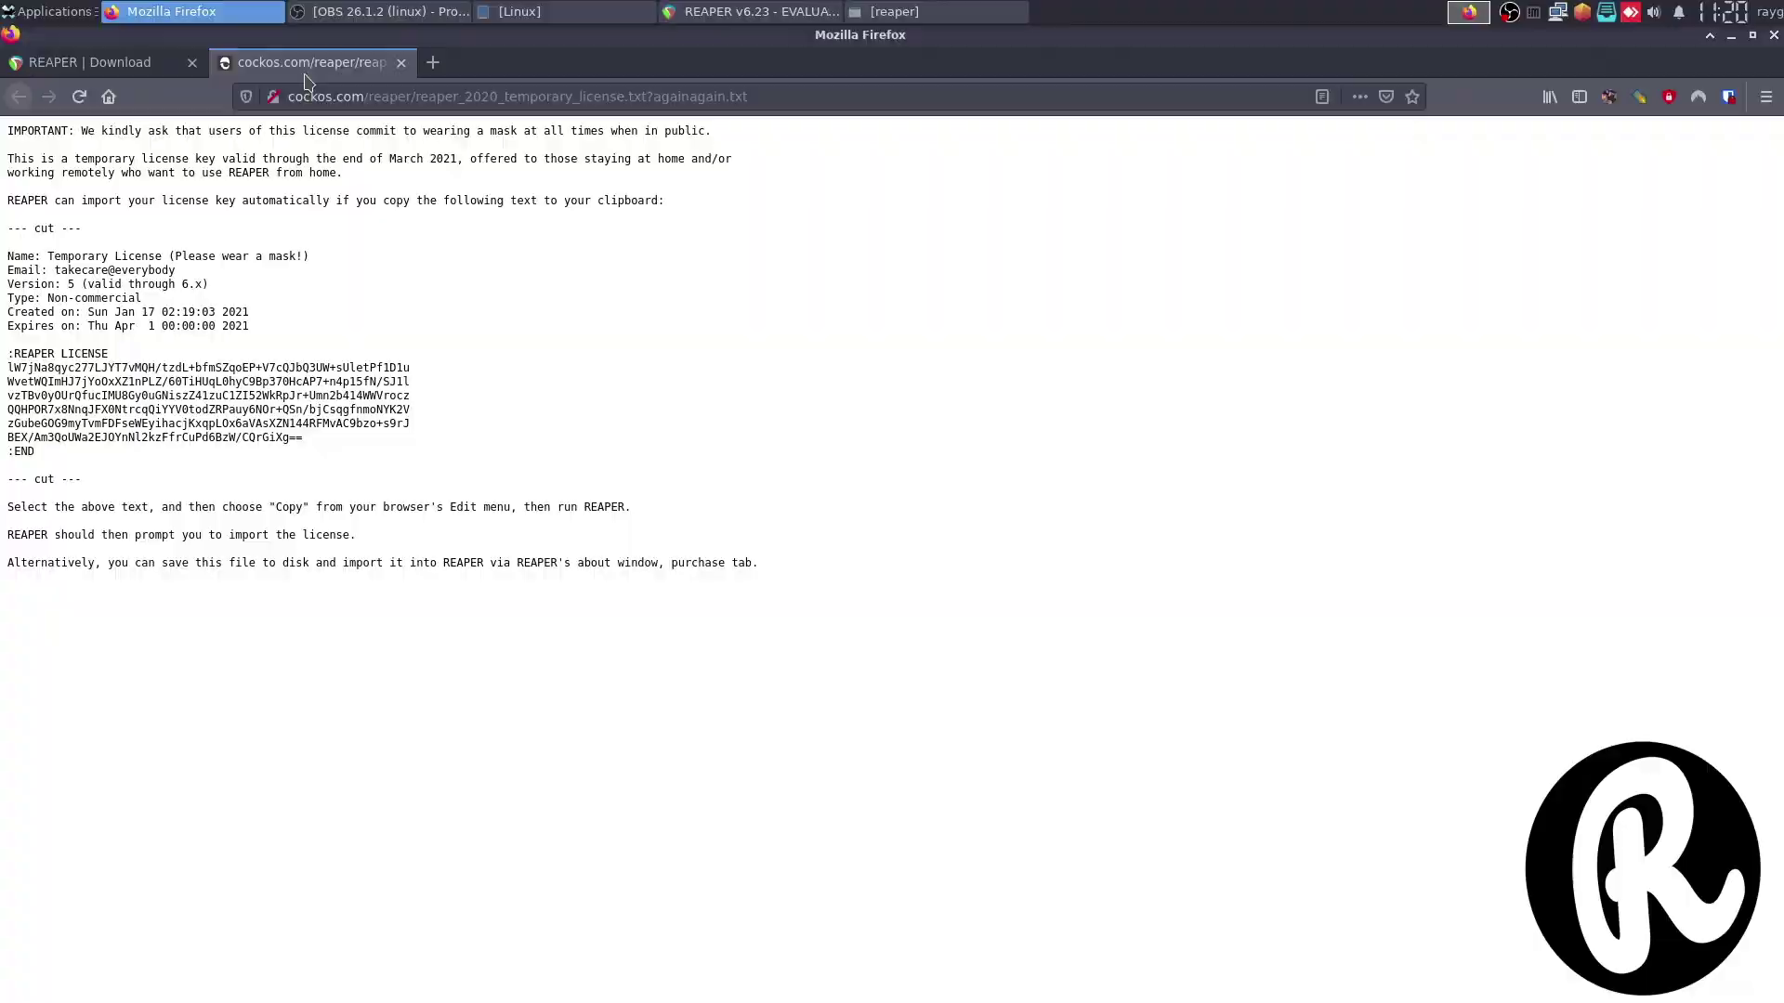
click(193, 11)
View the Credits, close the About REAPER notice and audio error, and maximize REAPER.
click(743, 359)
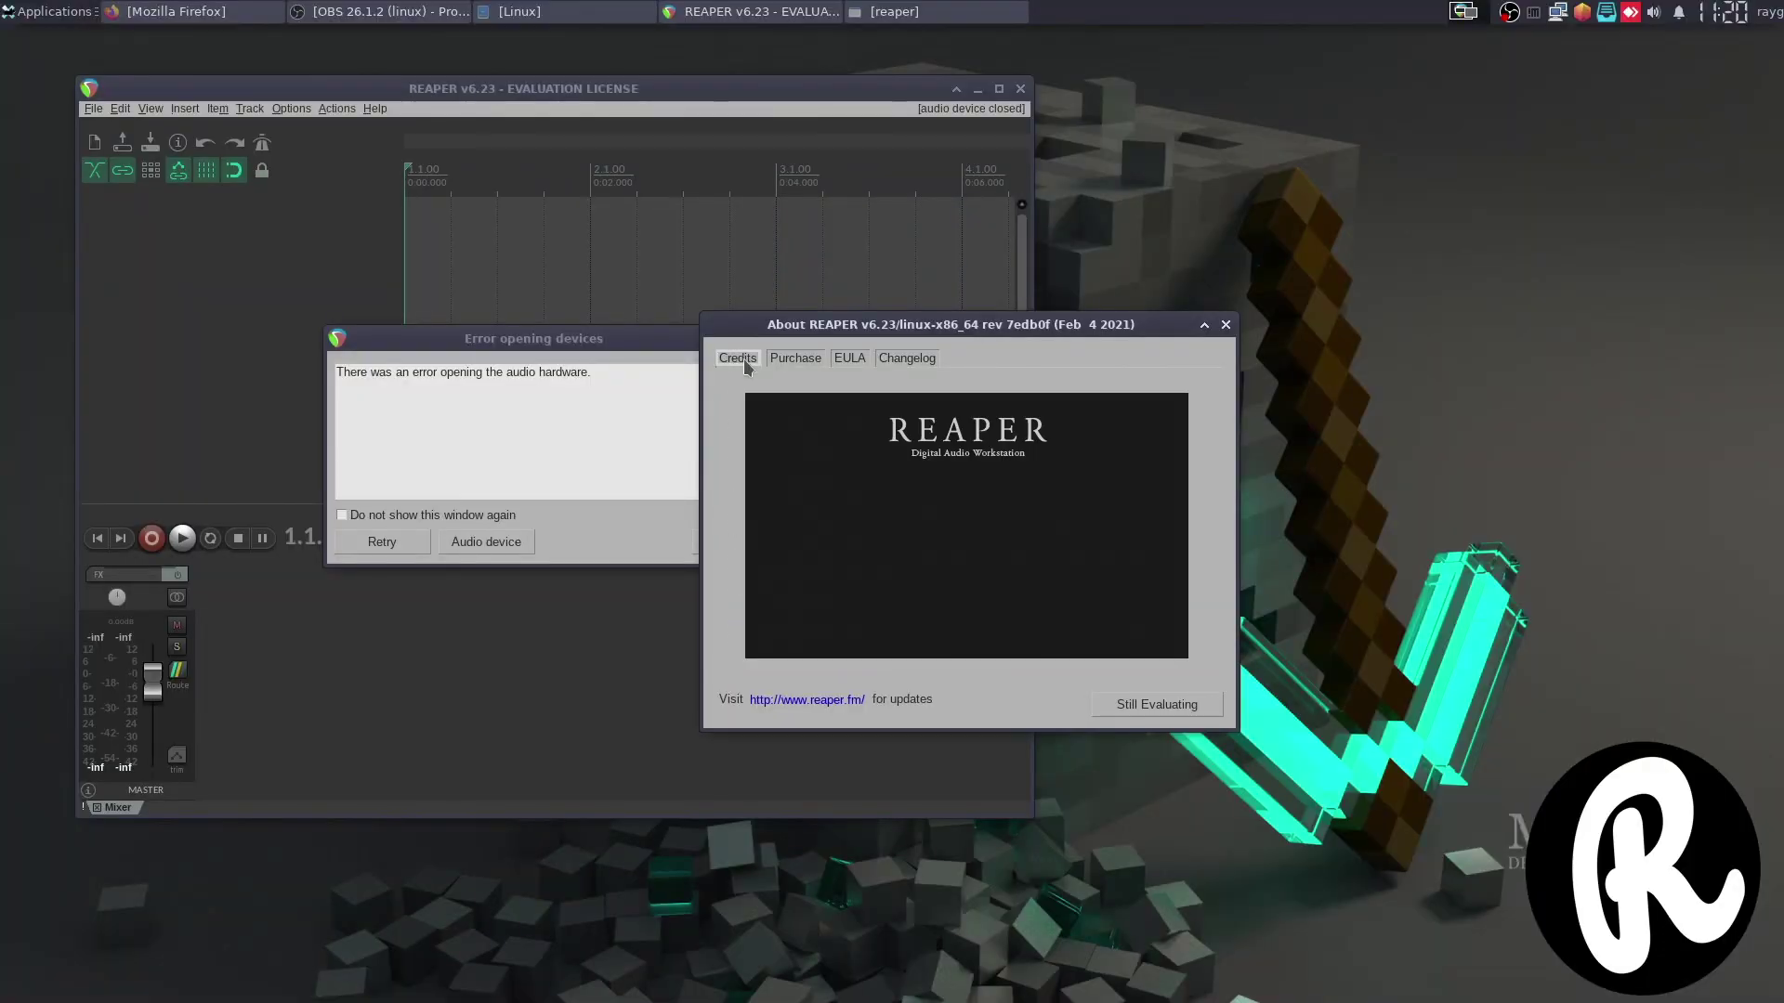
click(1226, 325)
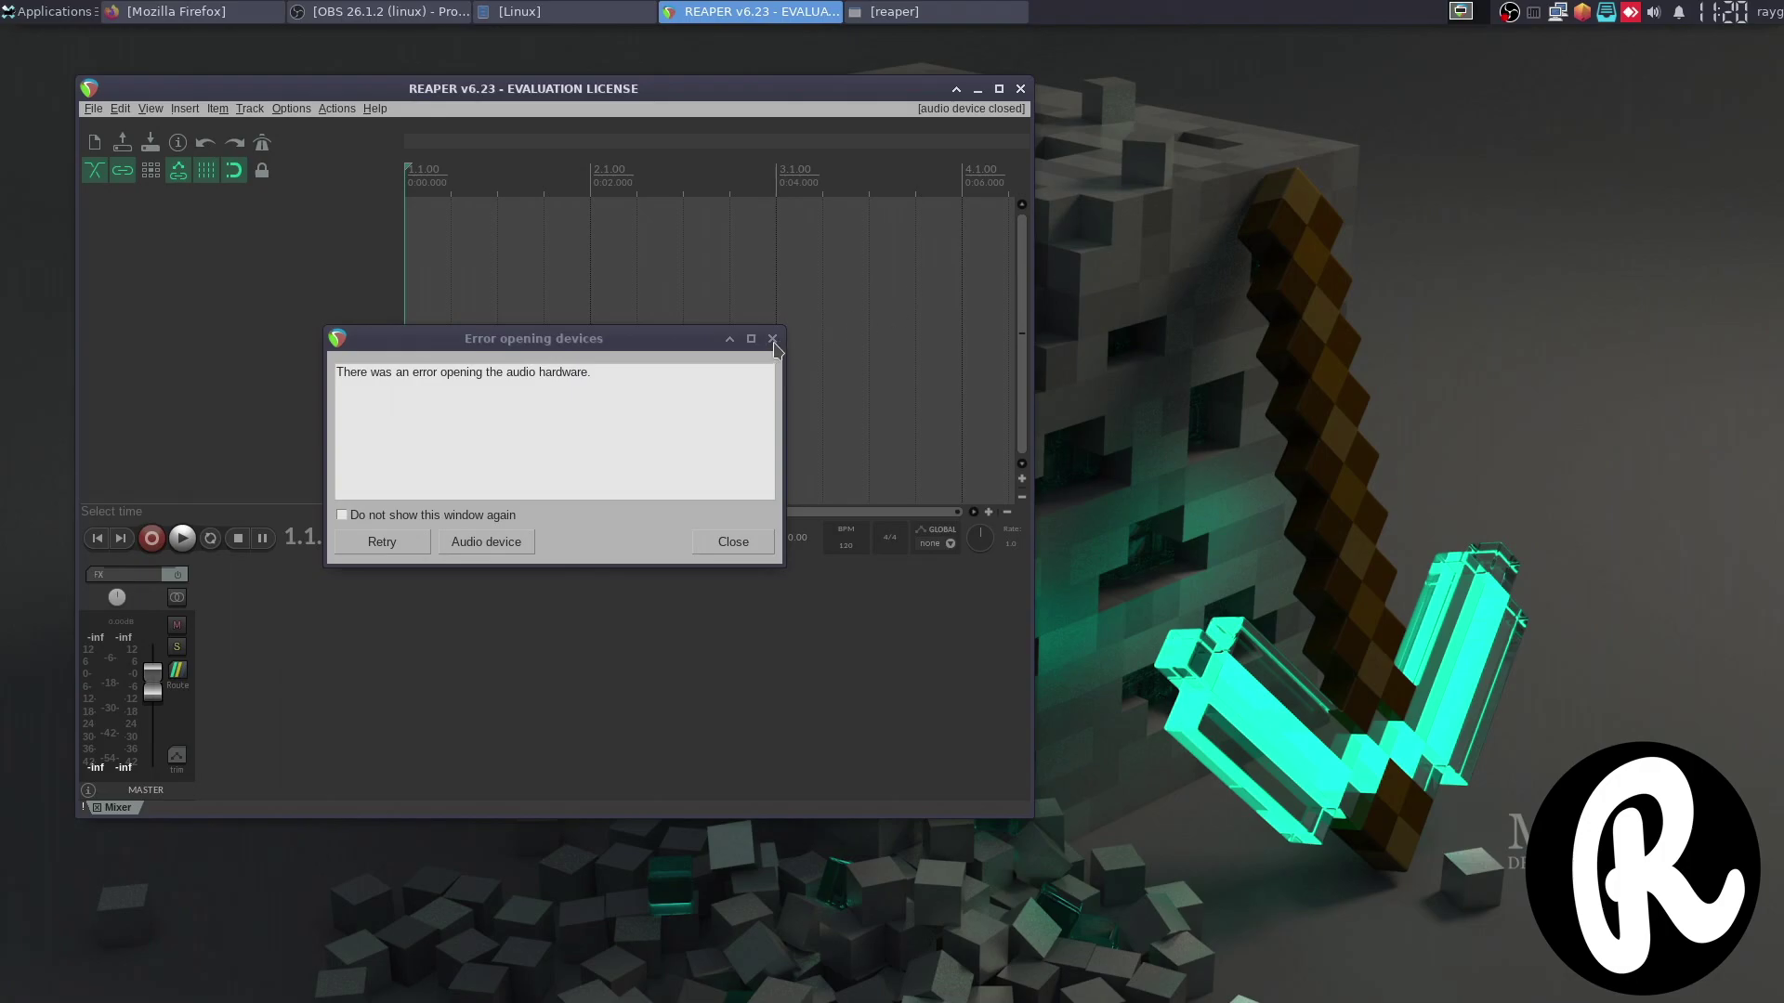
click(773, 341)
click(995, 88)
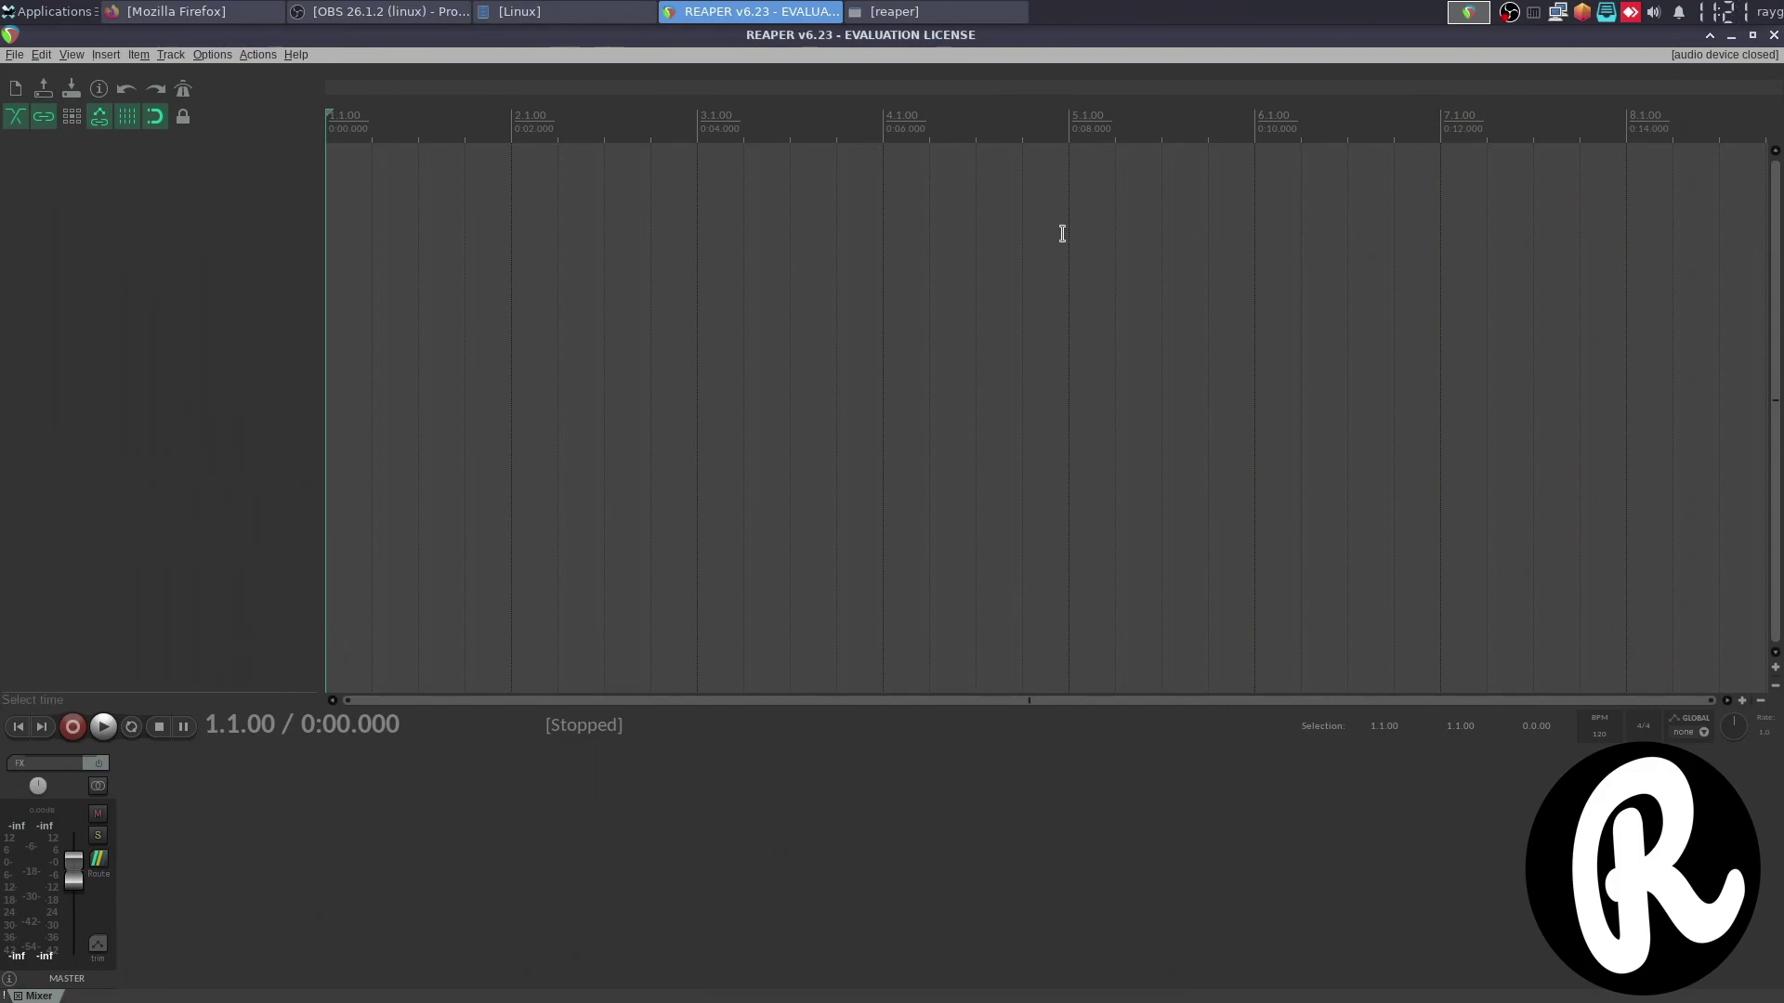
Close the terminal that launched REAPER, quitting REAPER with it, and open the Applications menu.
click(956, 11)
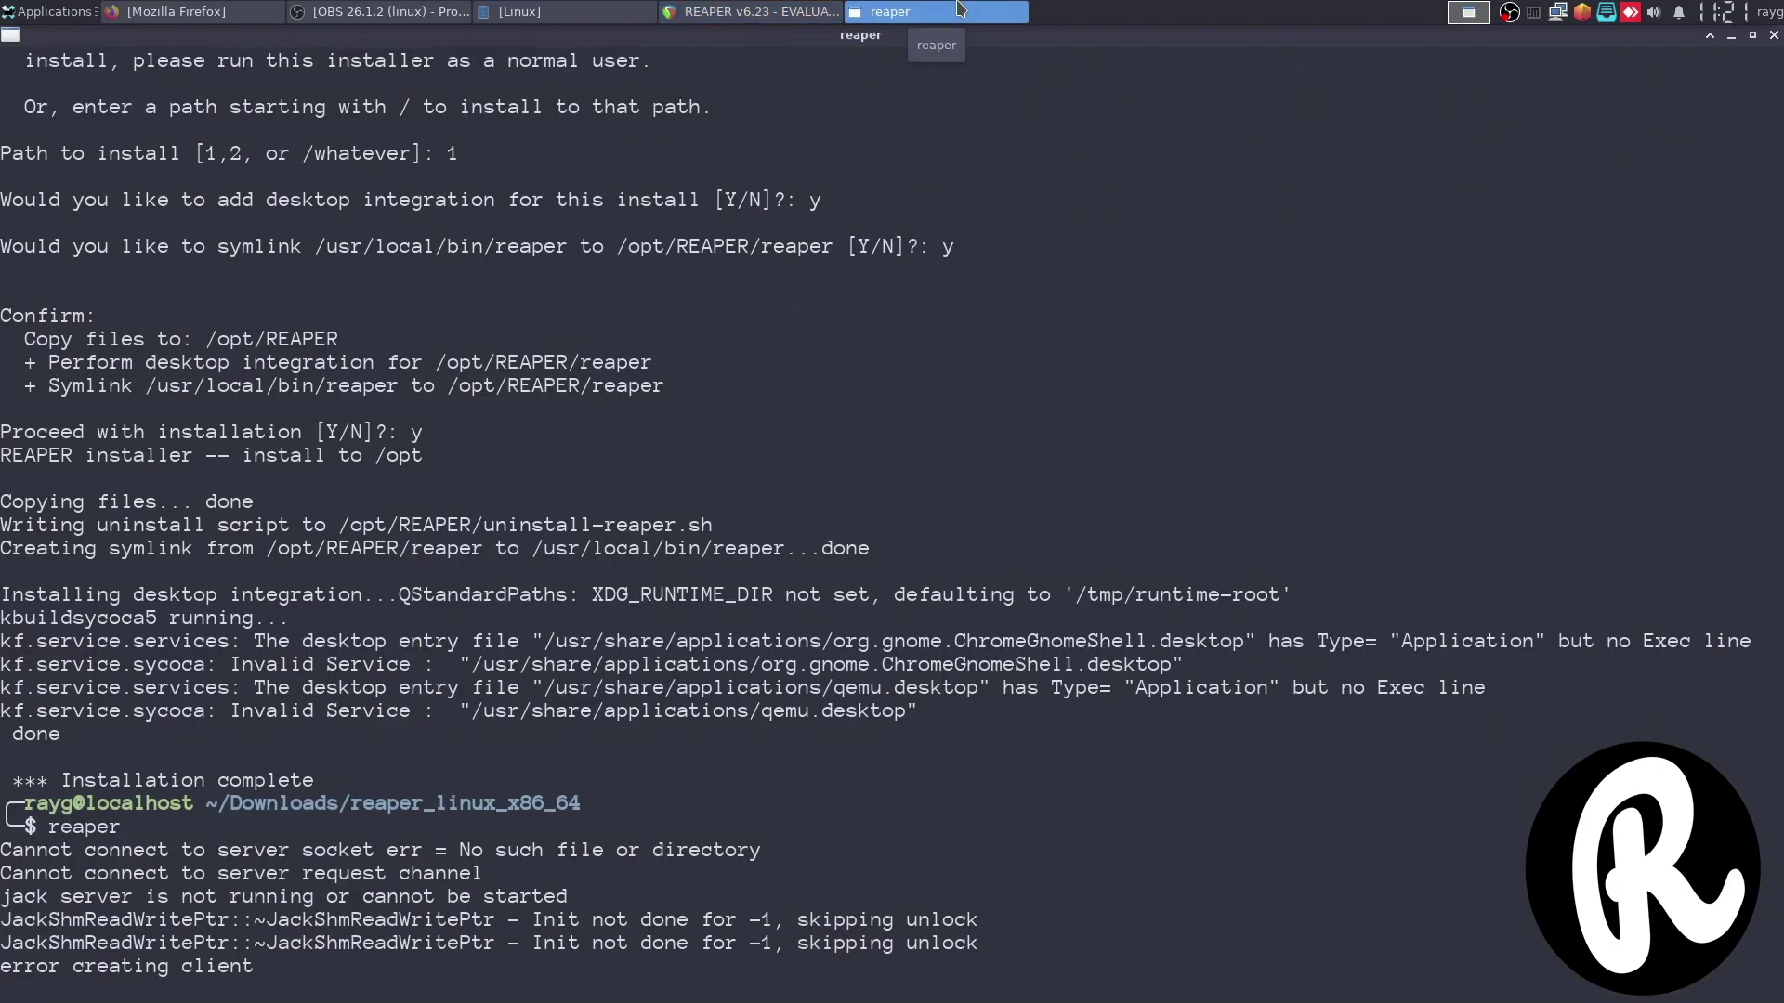
click(957, 11)
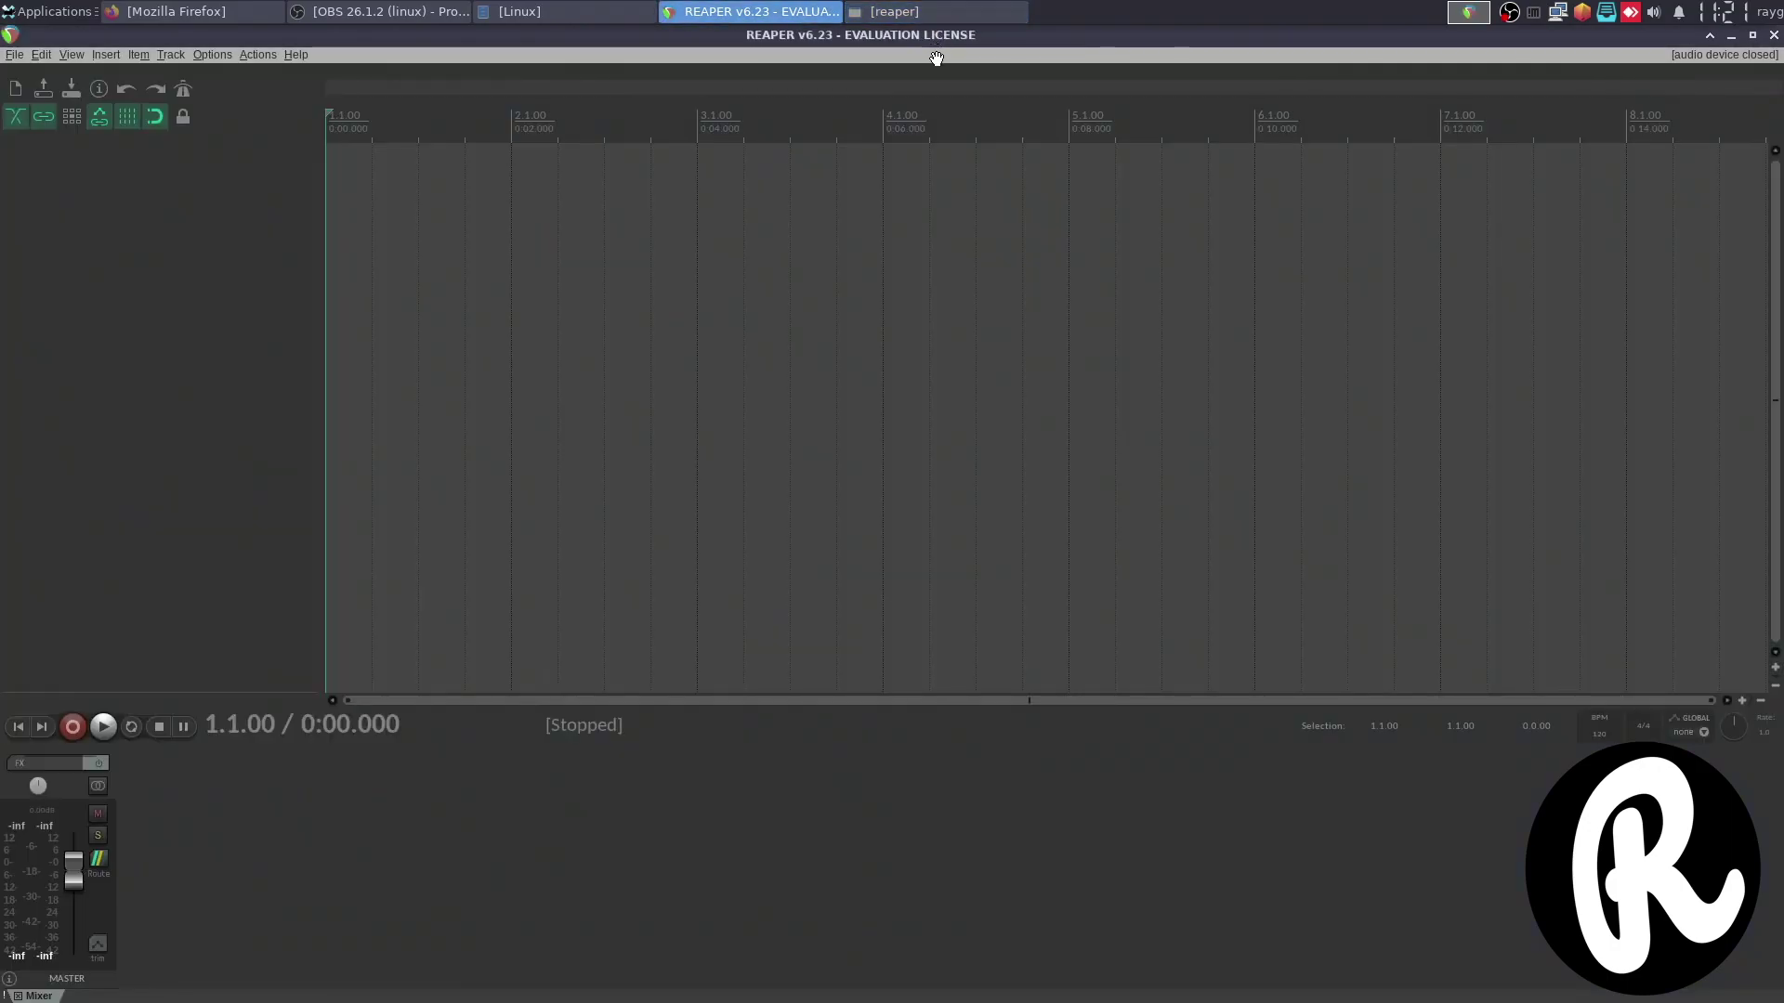
click(853, 11)
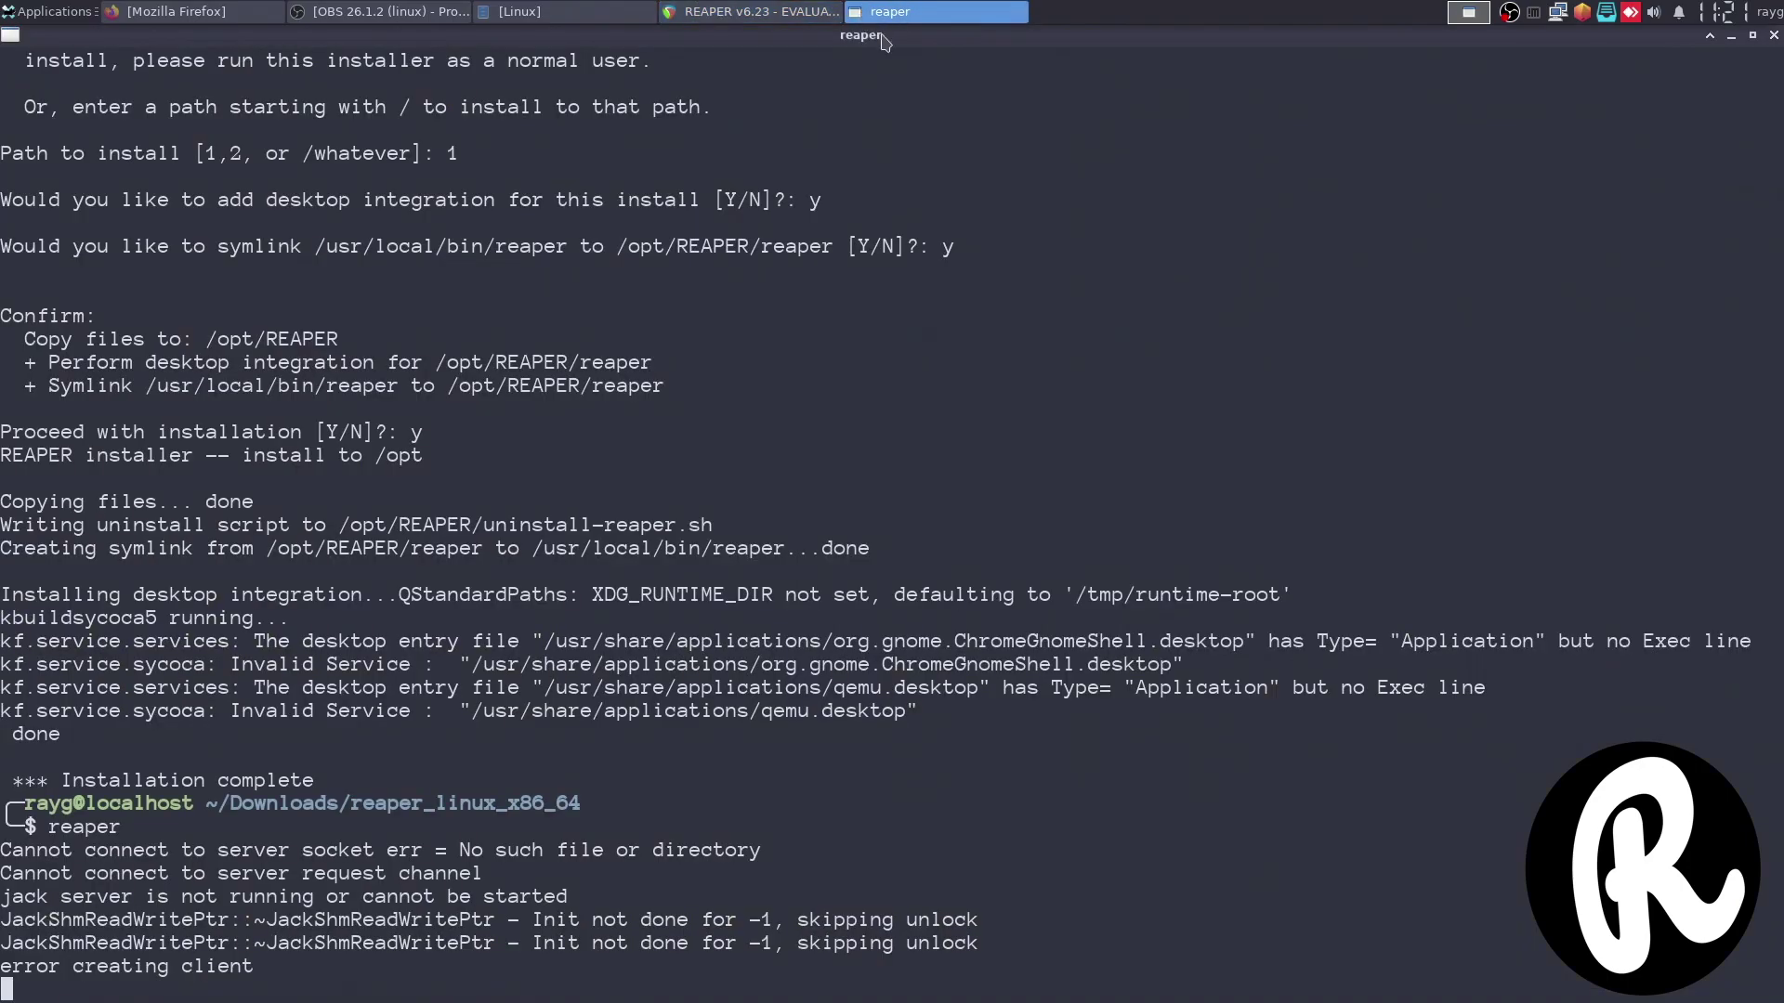
click(1776, 37)
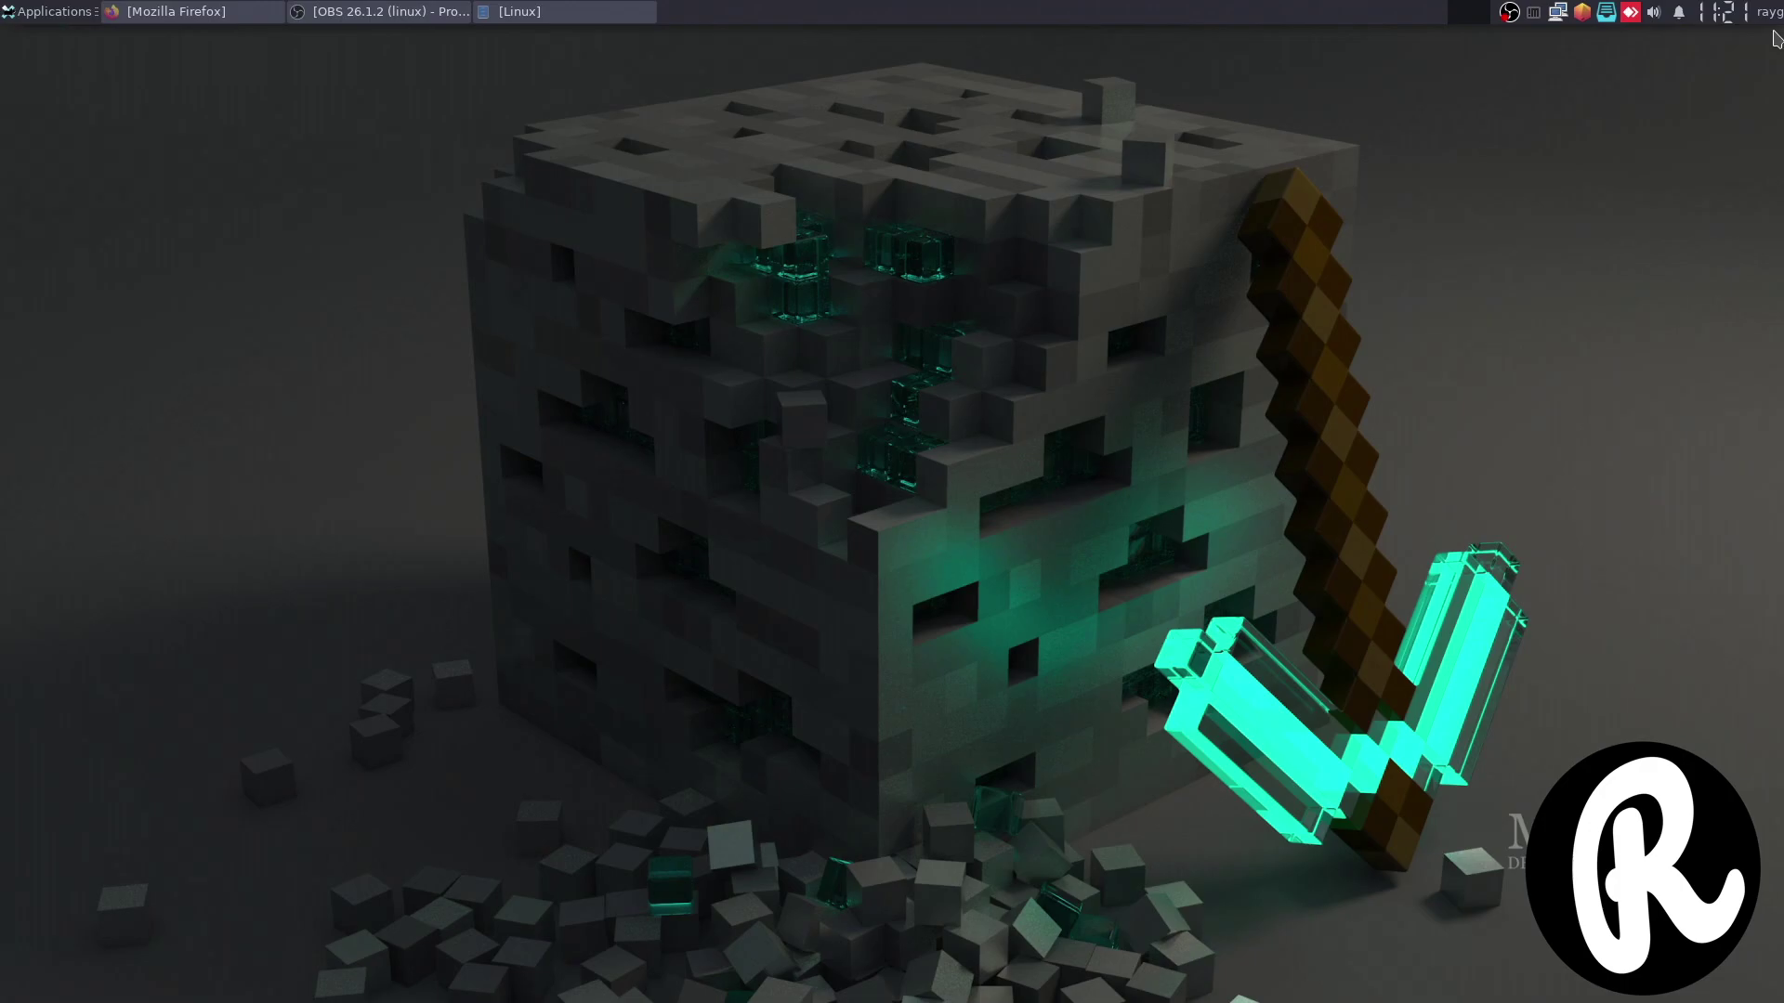
click(39, 12)
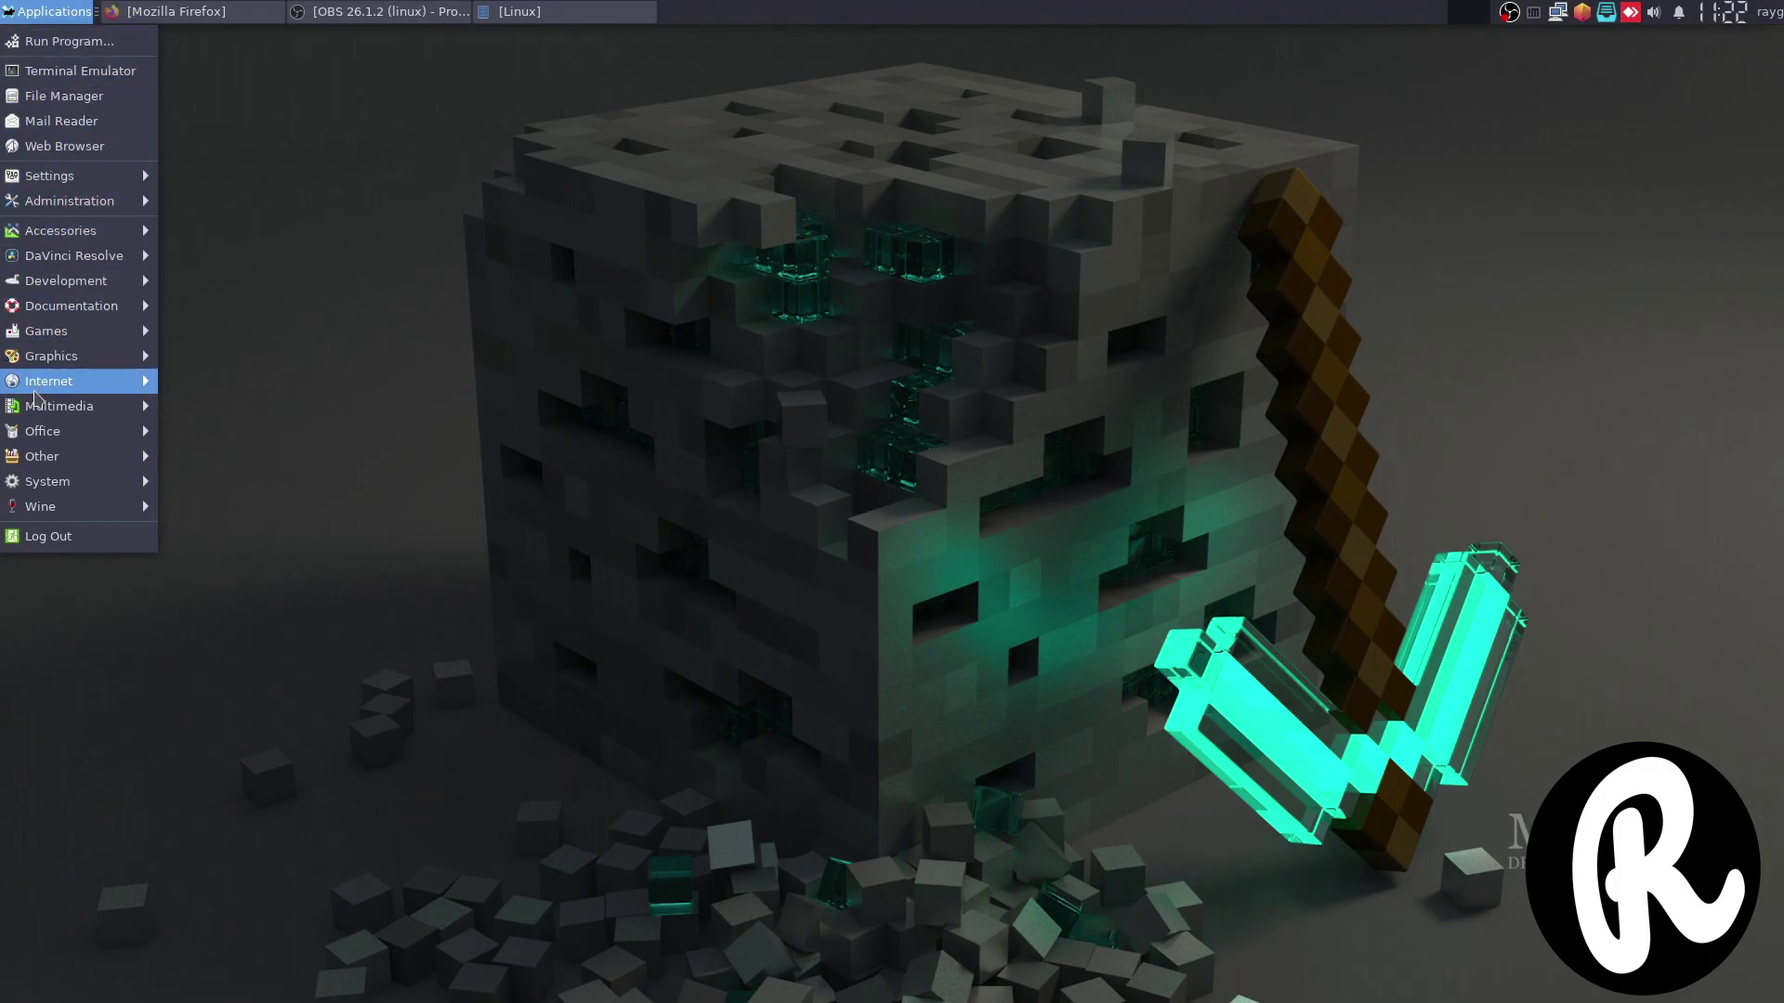
Launch REAPER from the Applications menu's Multimedia category.
mouse_move(30, 414)
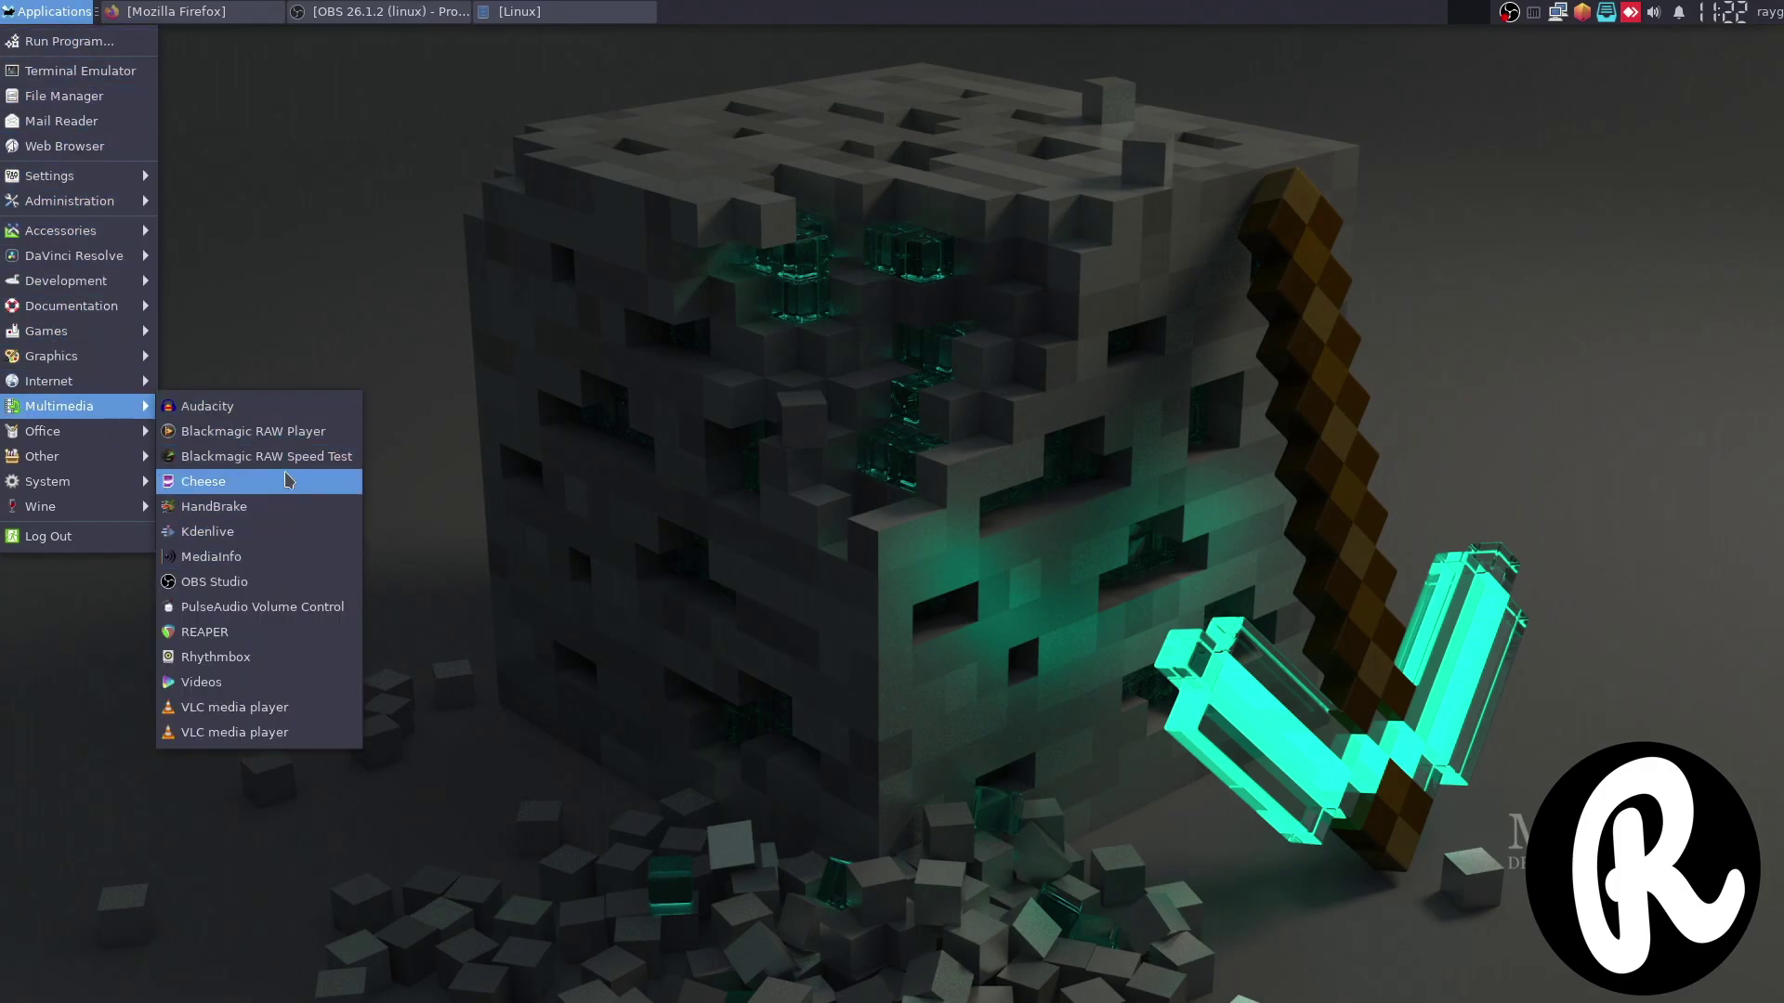
click(295, 633)
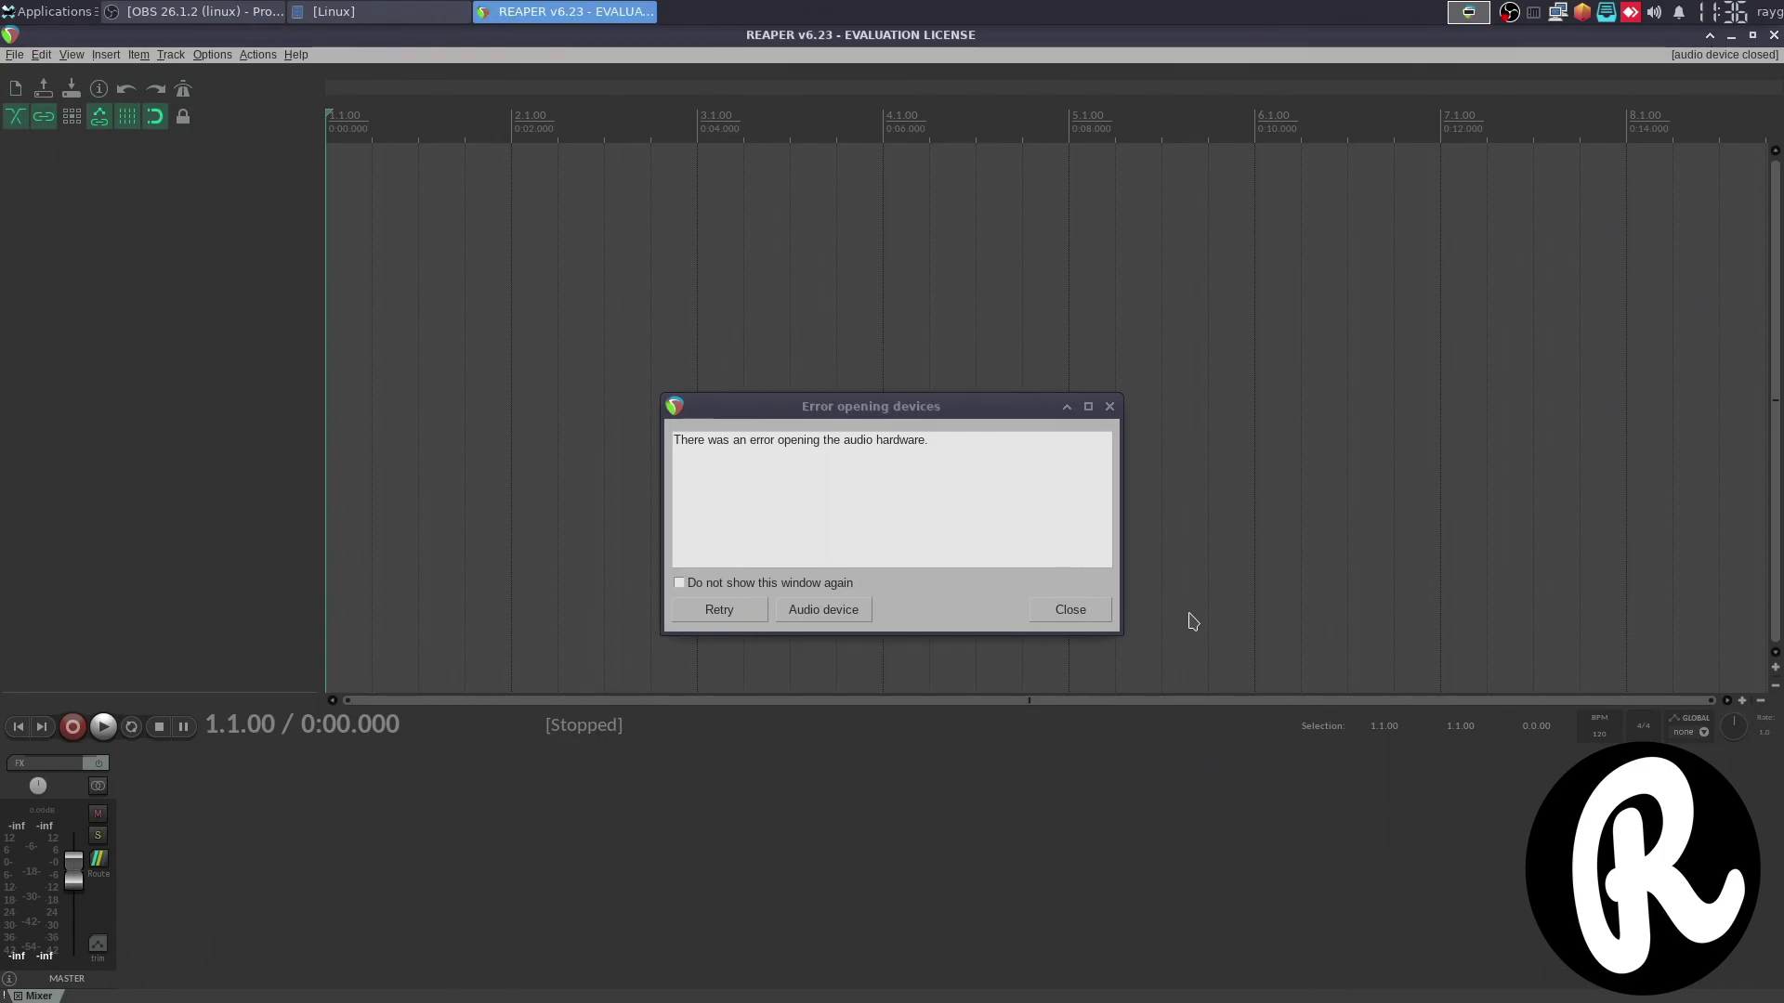
Dismiss the error, set REAPER's audio system to PulseAudio in Preferences, then minimize REAPER.
drag(994, 451, 612, 439)
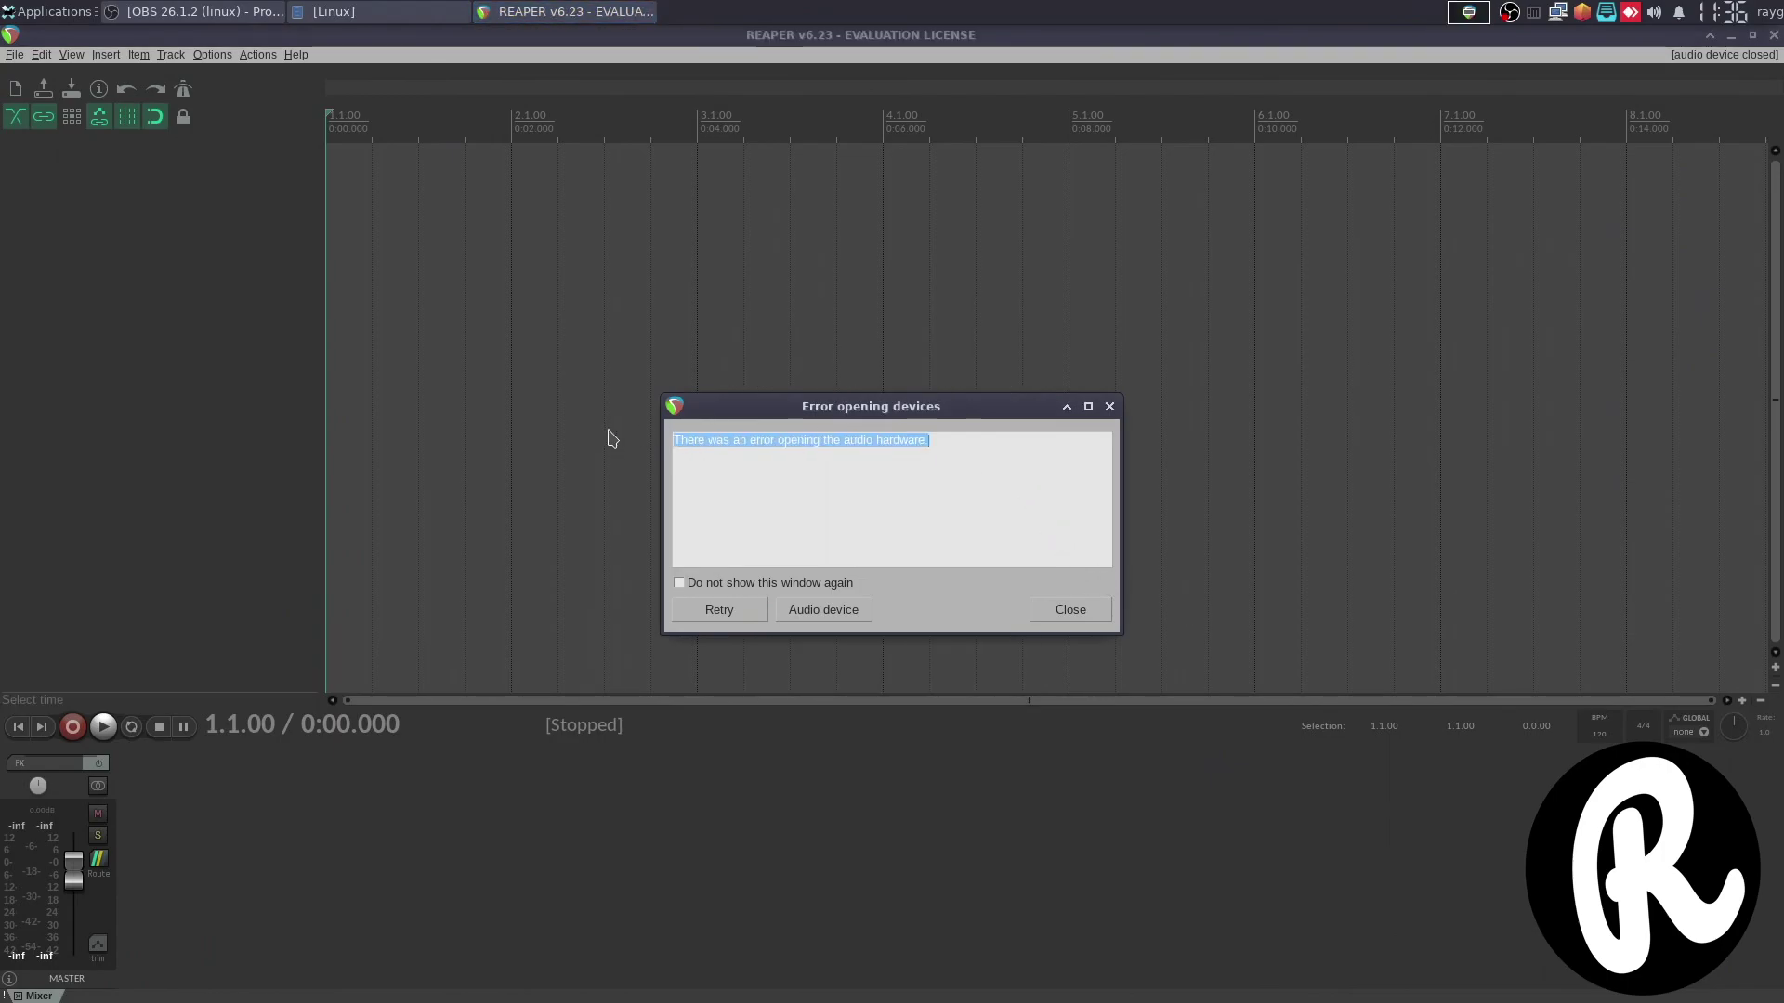
click(1110, 406)
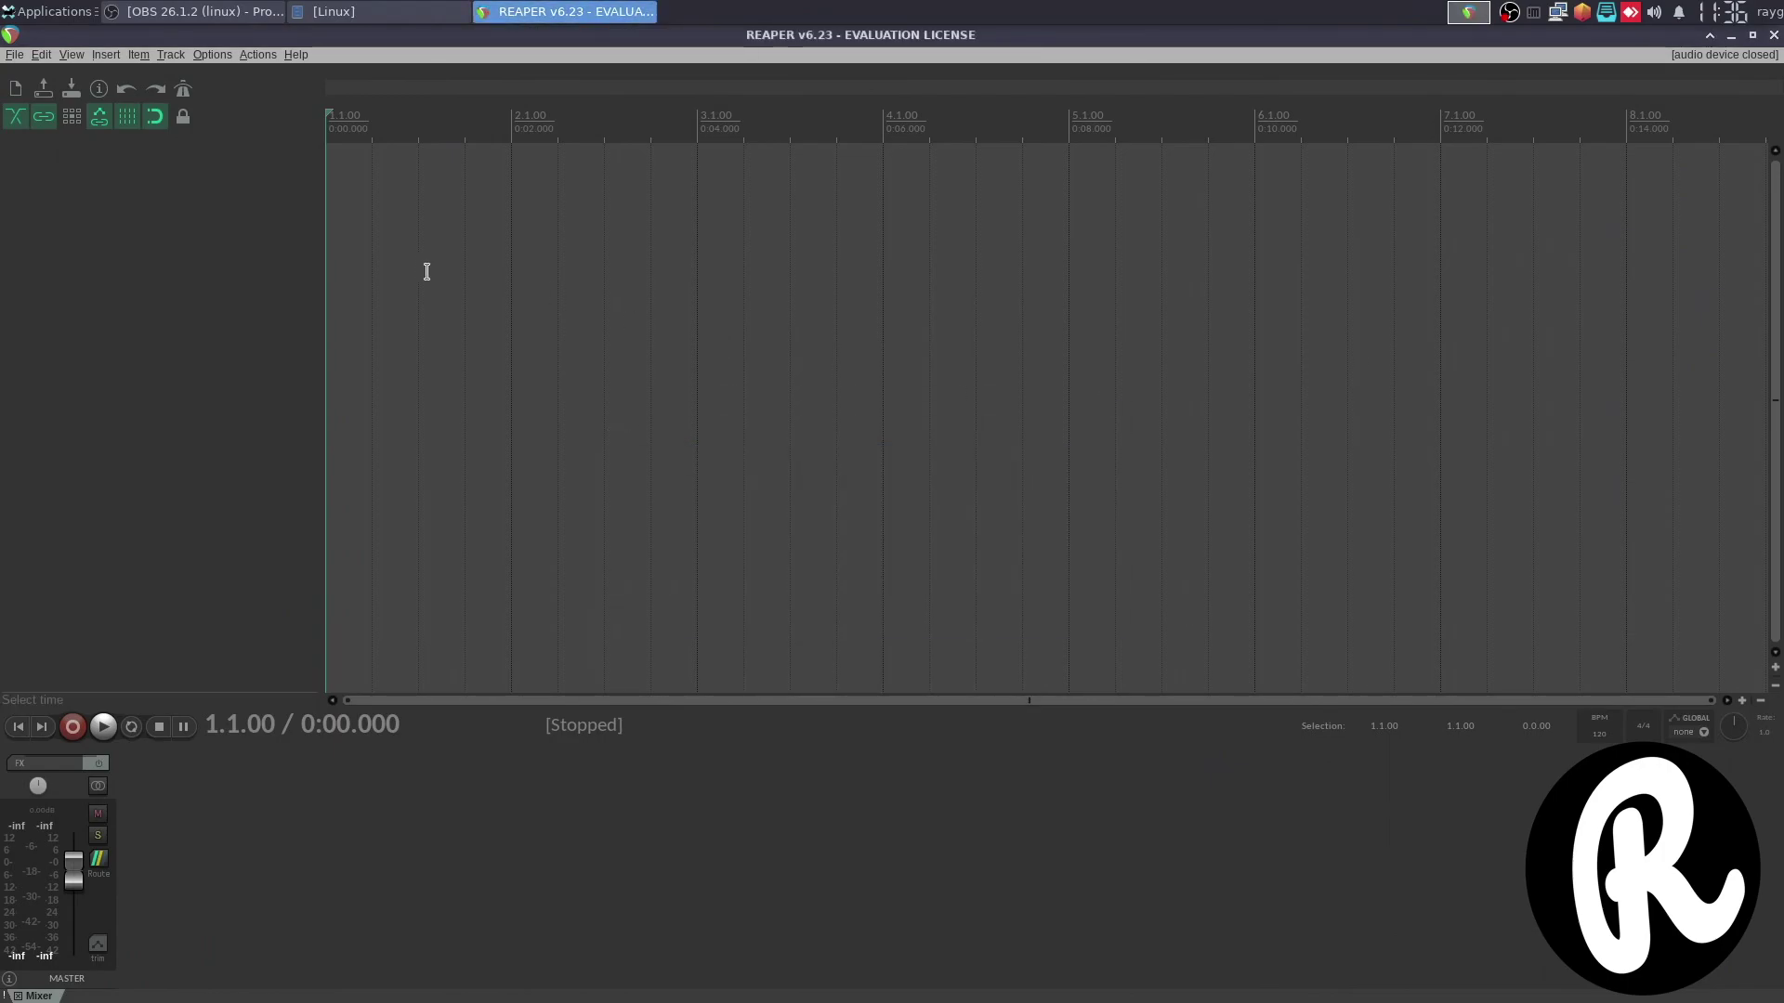
click(212, 57)
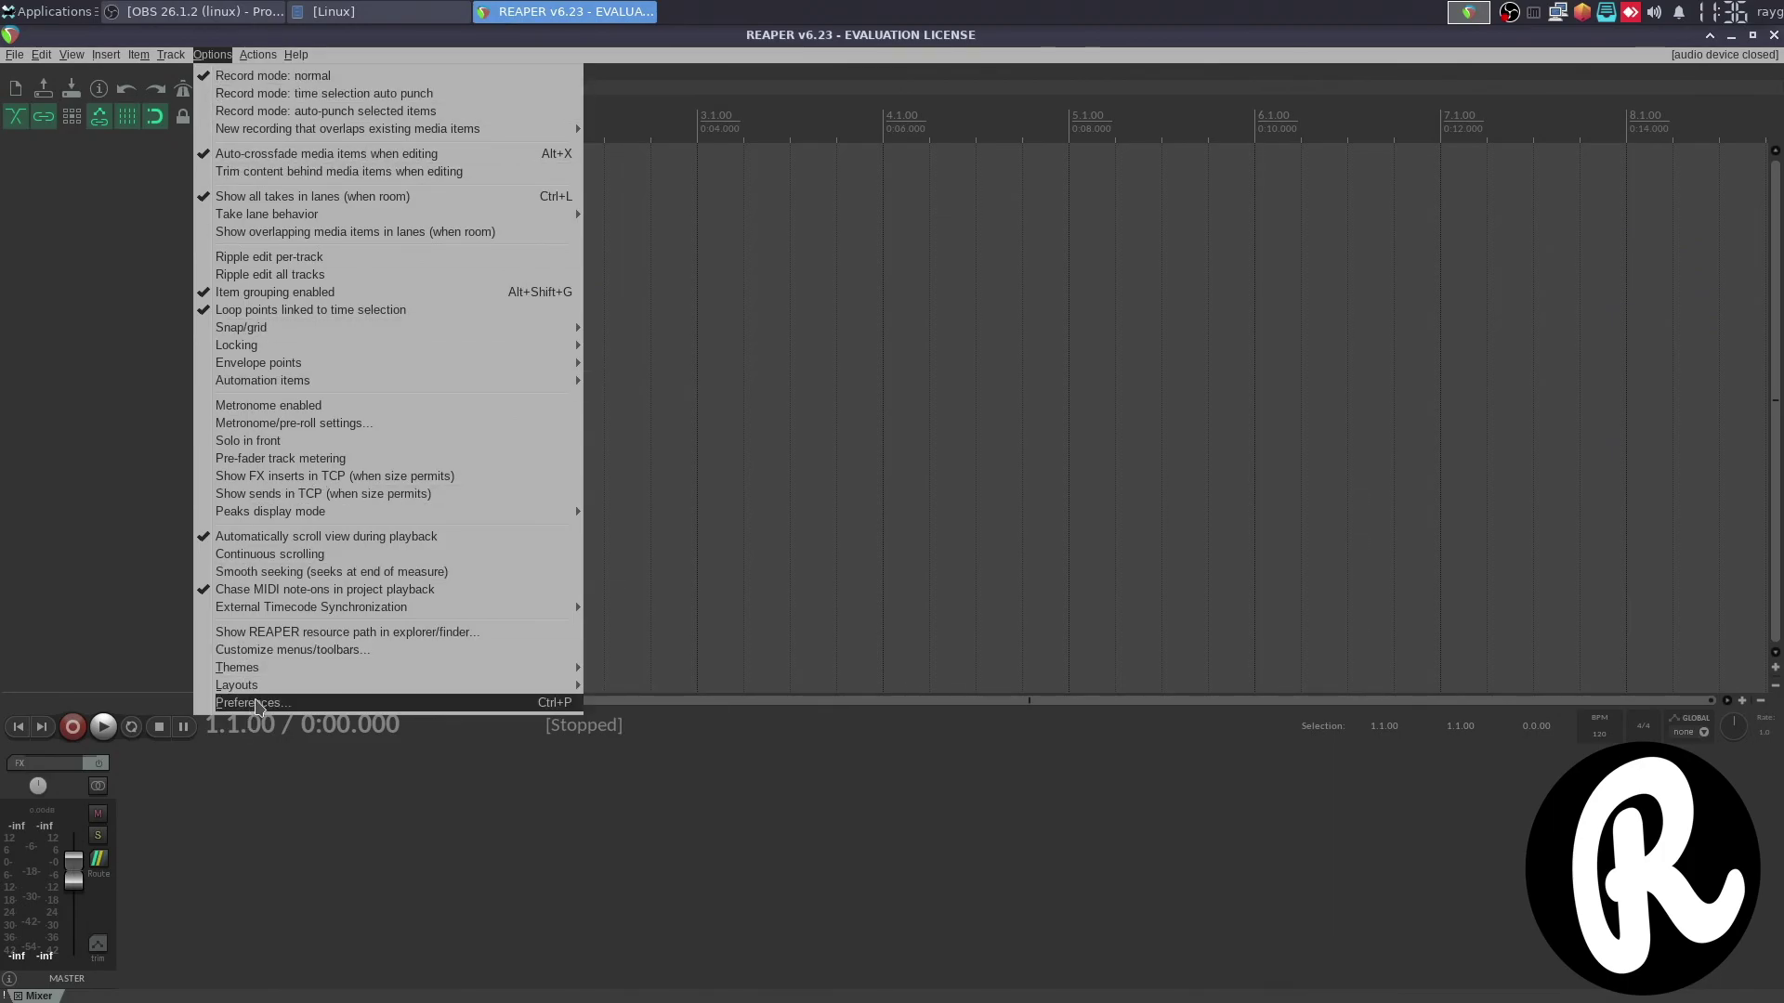
click(253, 703)
click(587, 266)
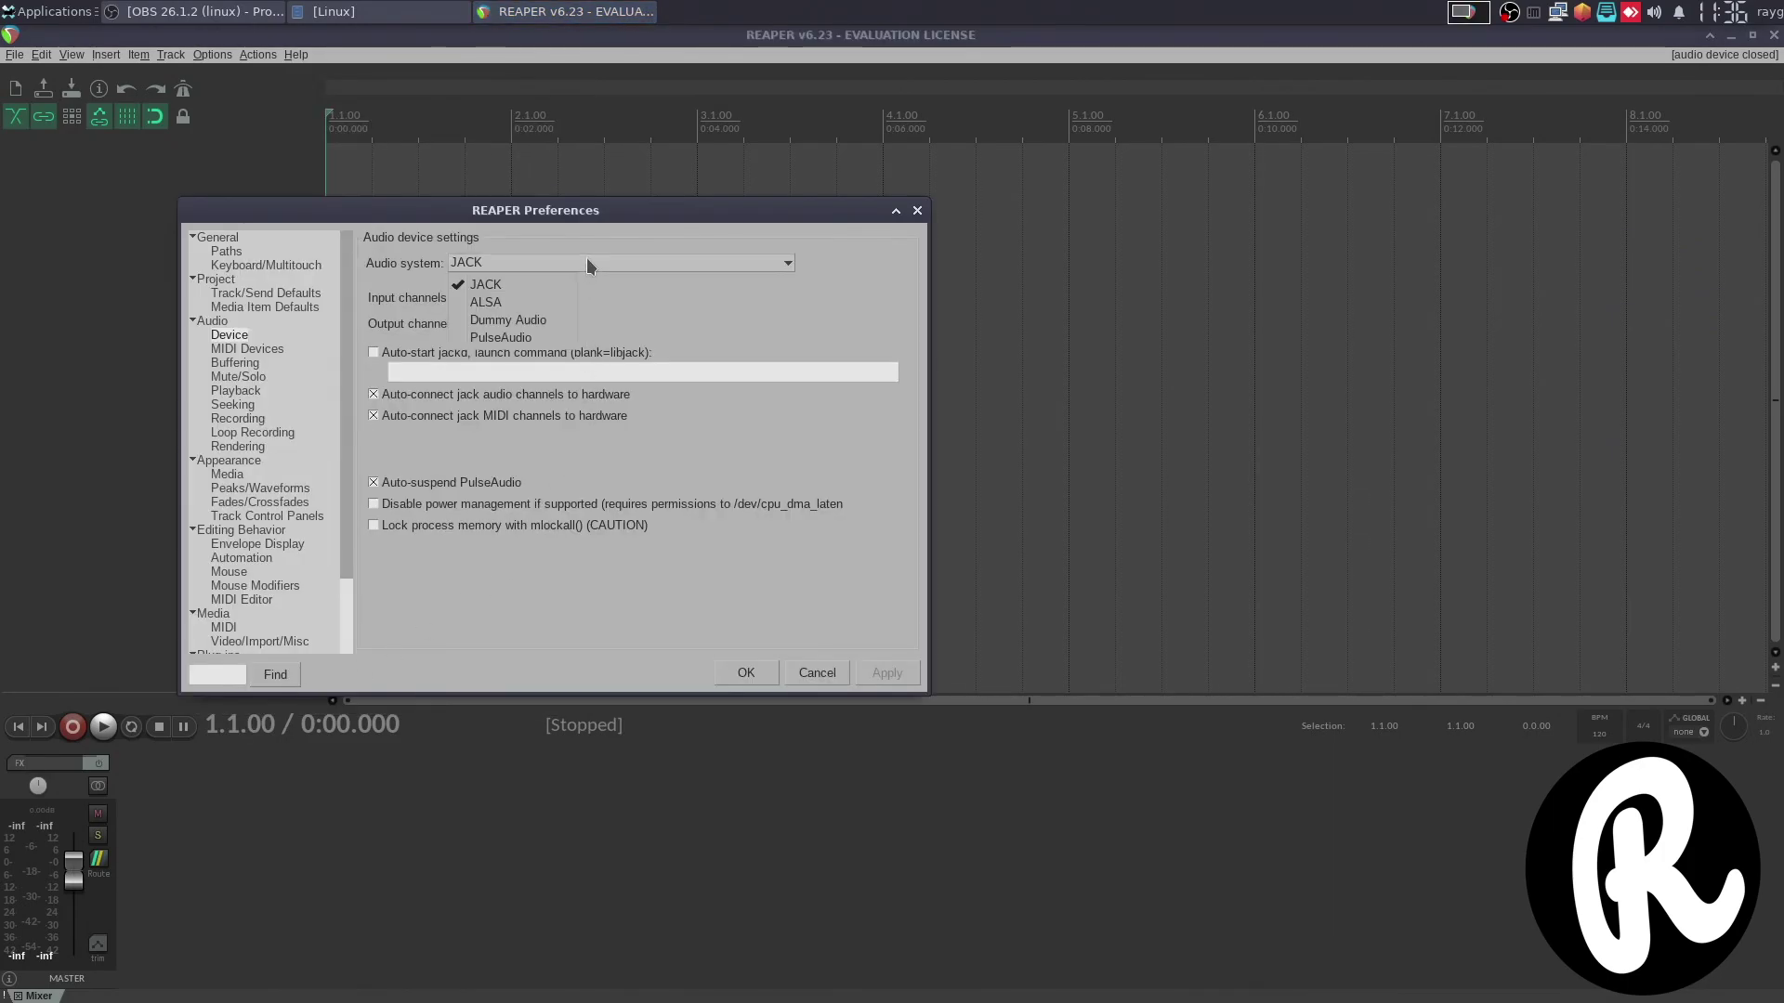
click(507, 338)
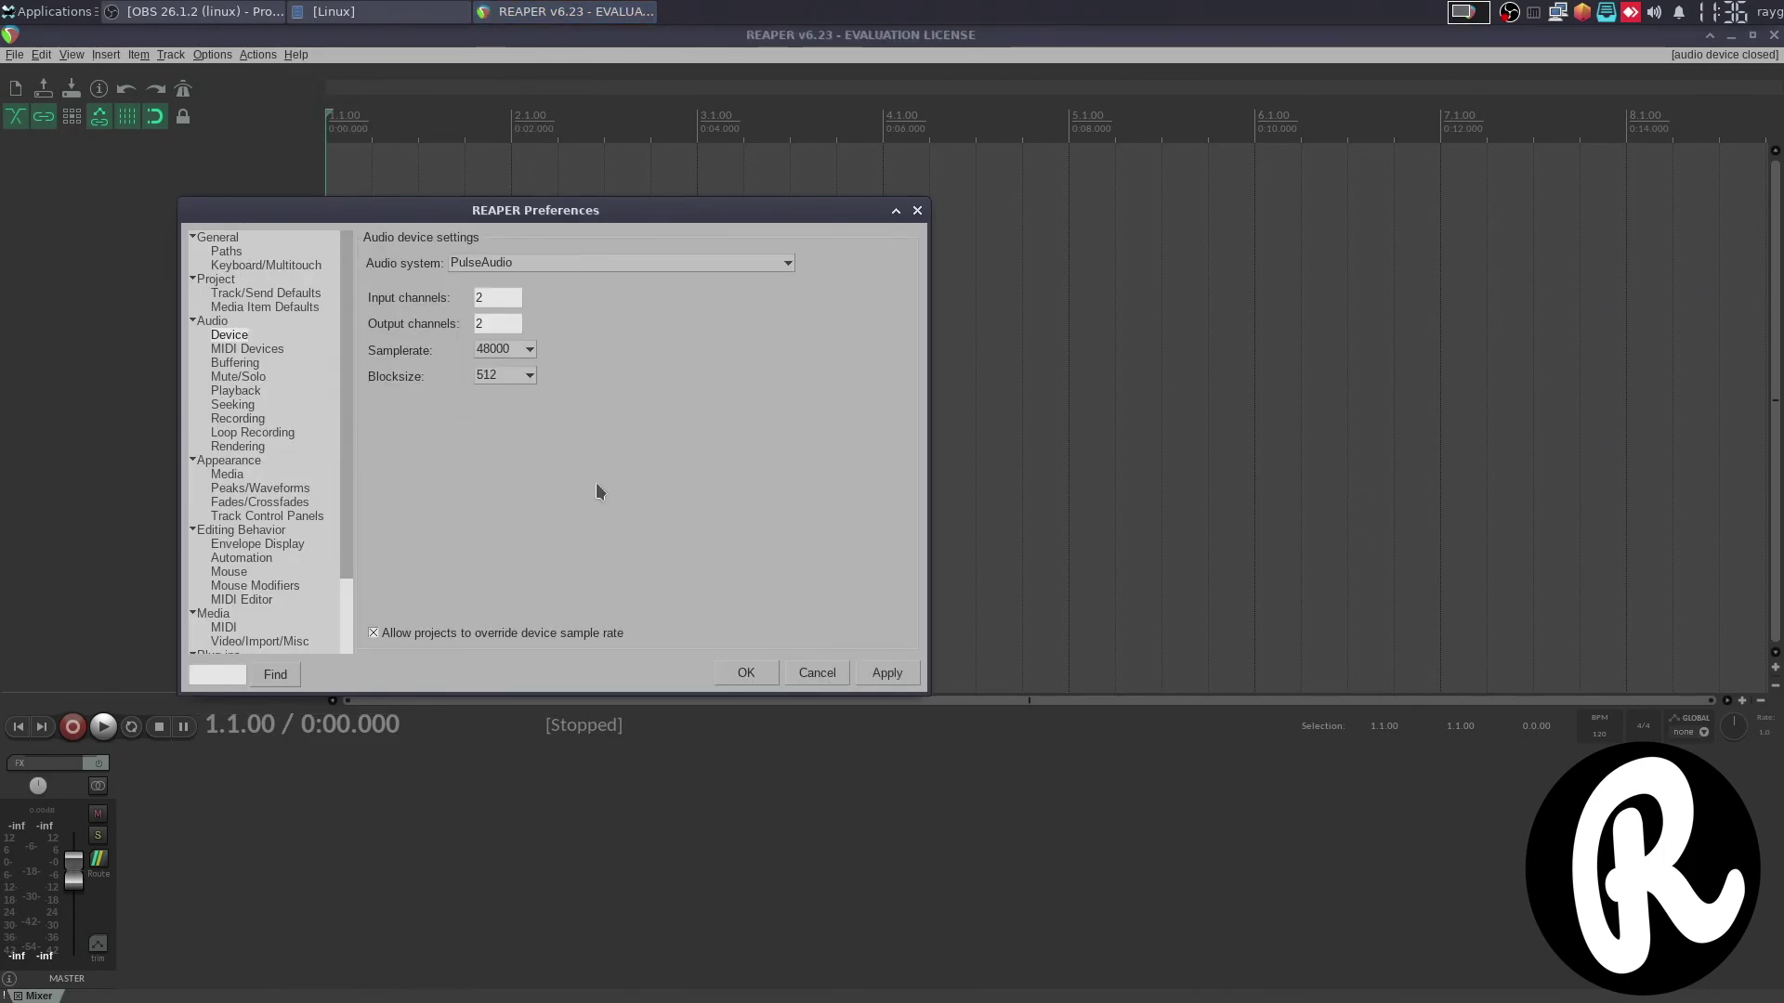
click(864, 679)
click(745, 673)
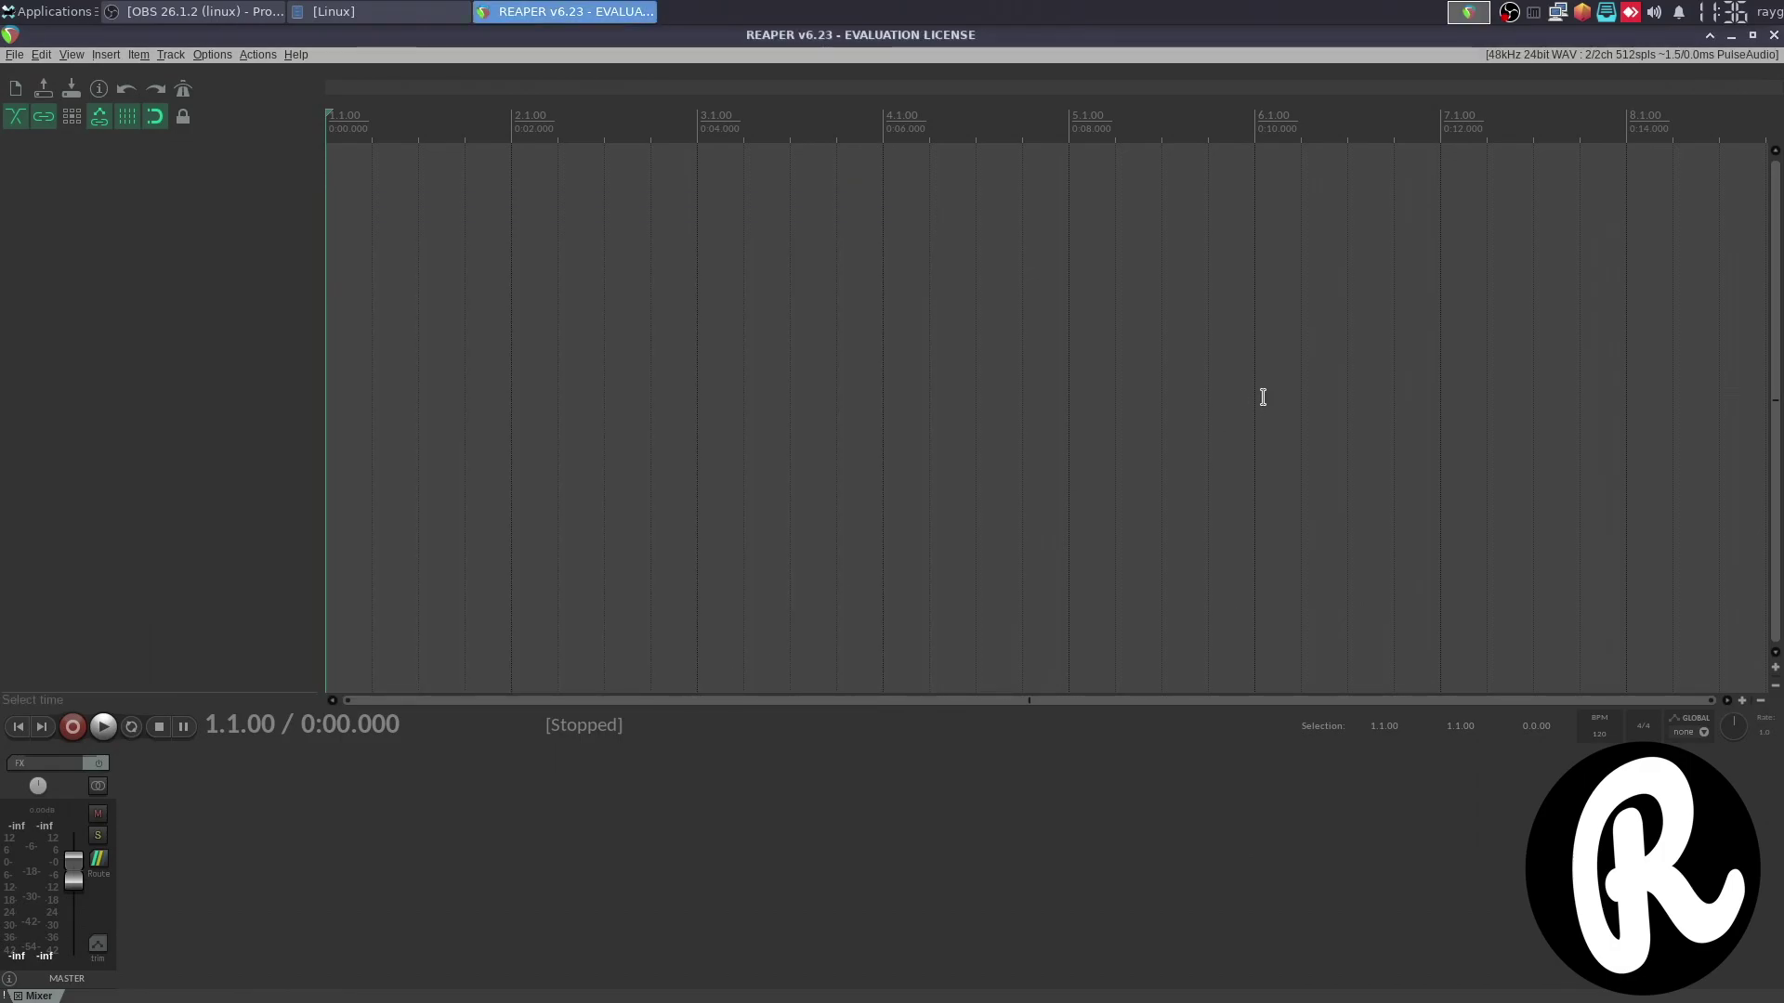
click(1731, 35)
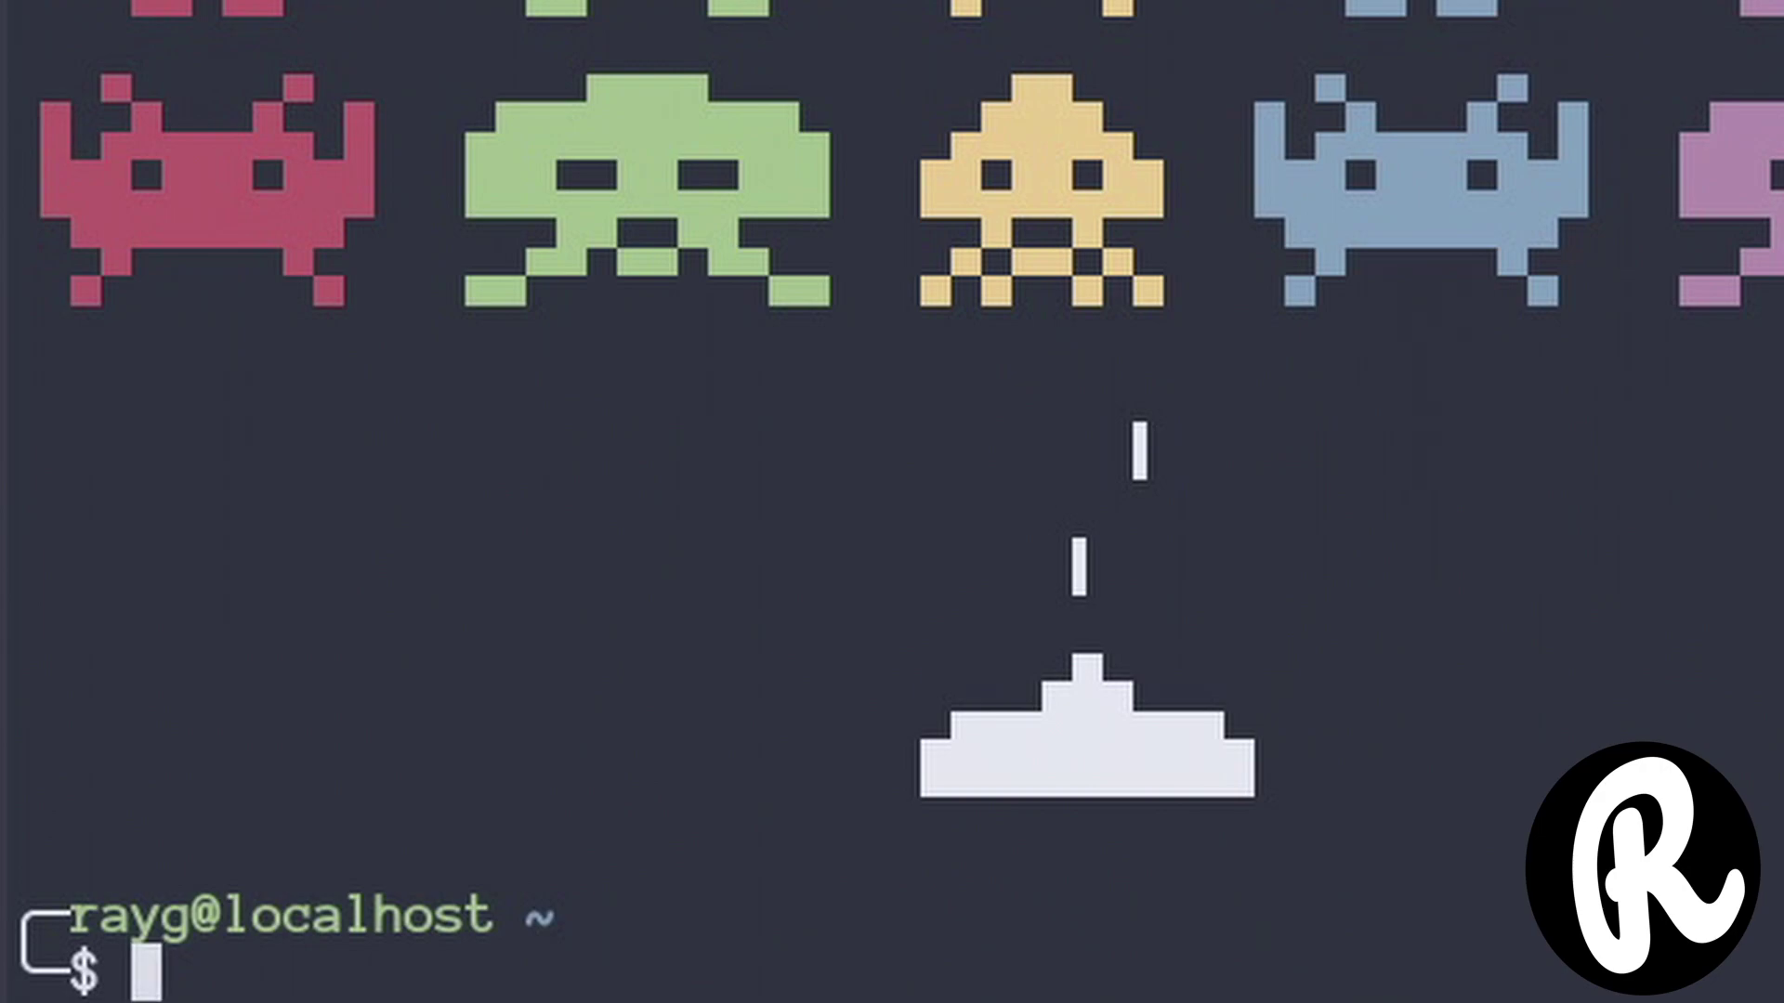
Run alsamixer to confirm PulseAudio Master is at 100, then return to REAPER.
text(alsami)
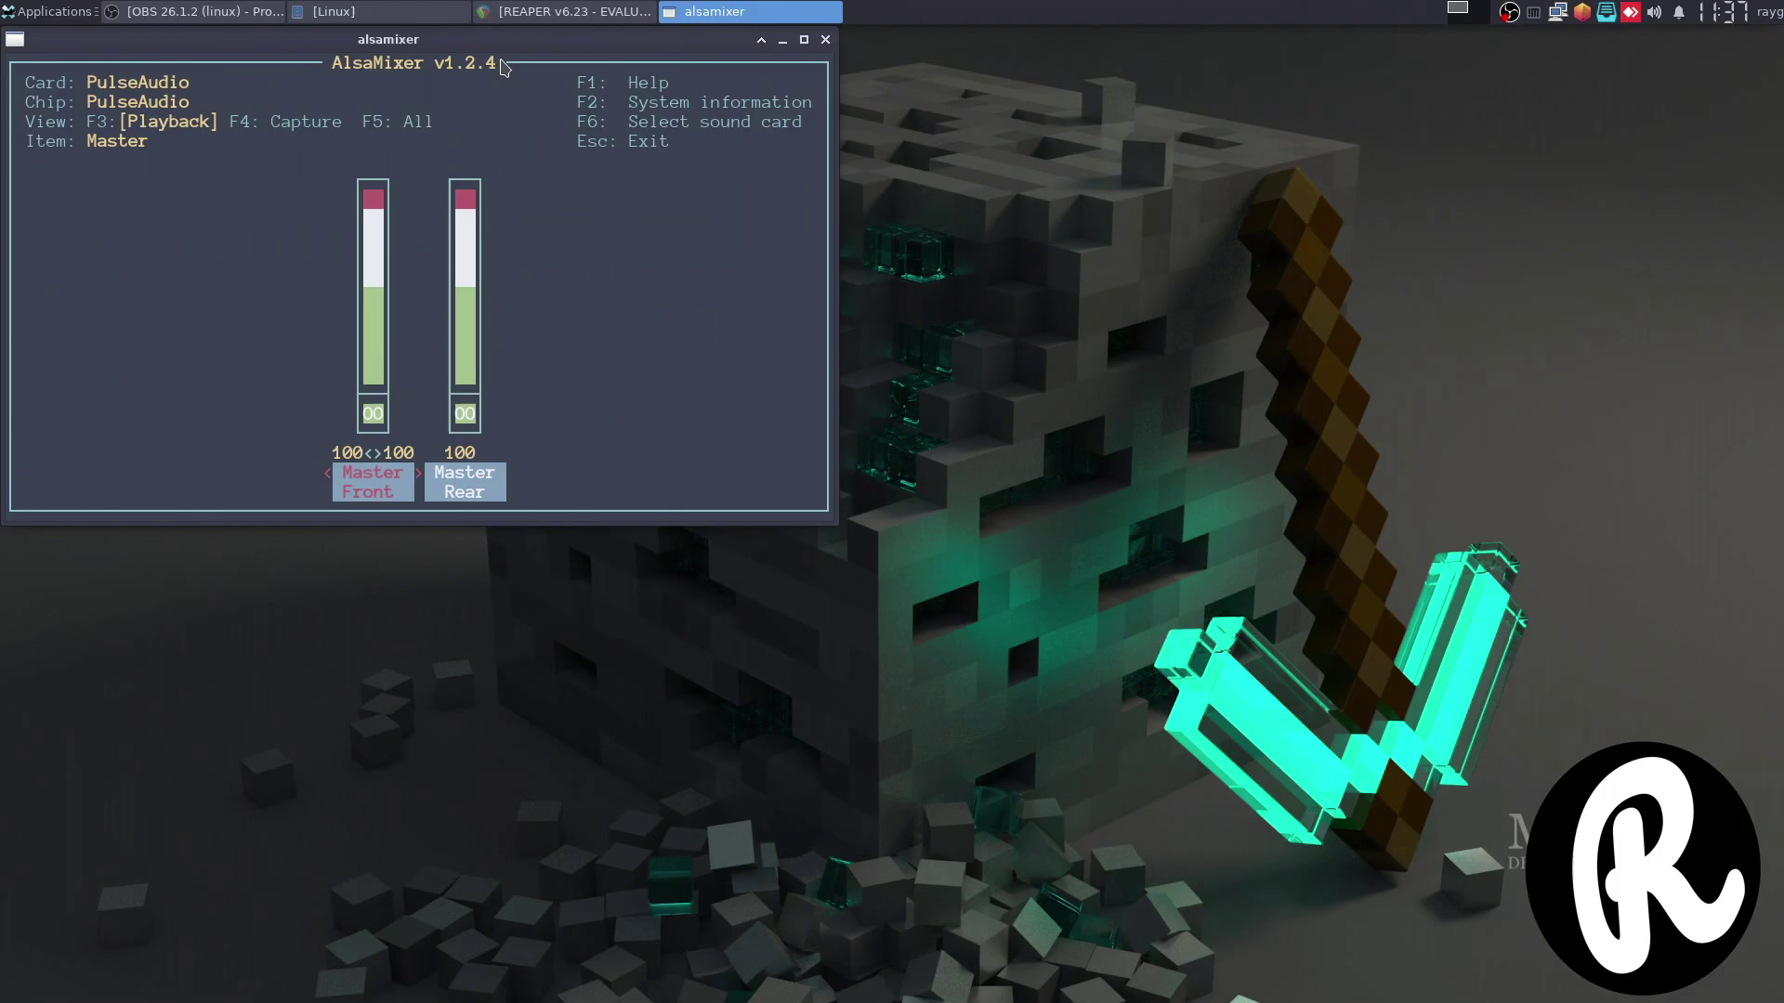
click(528, 13)
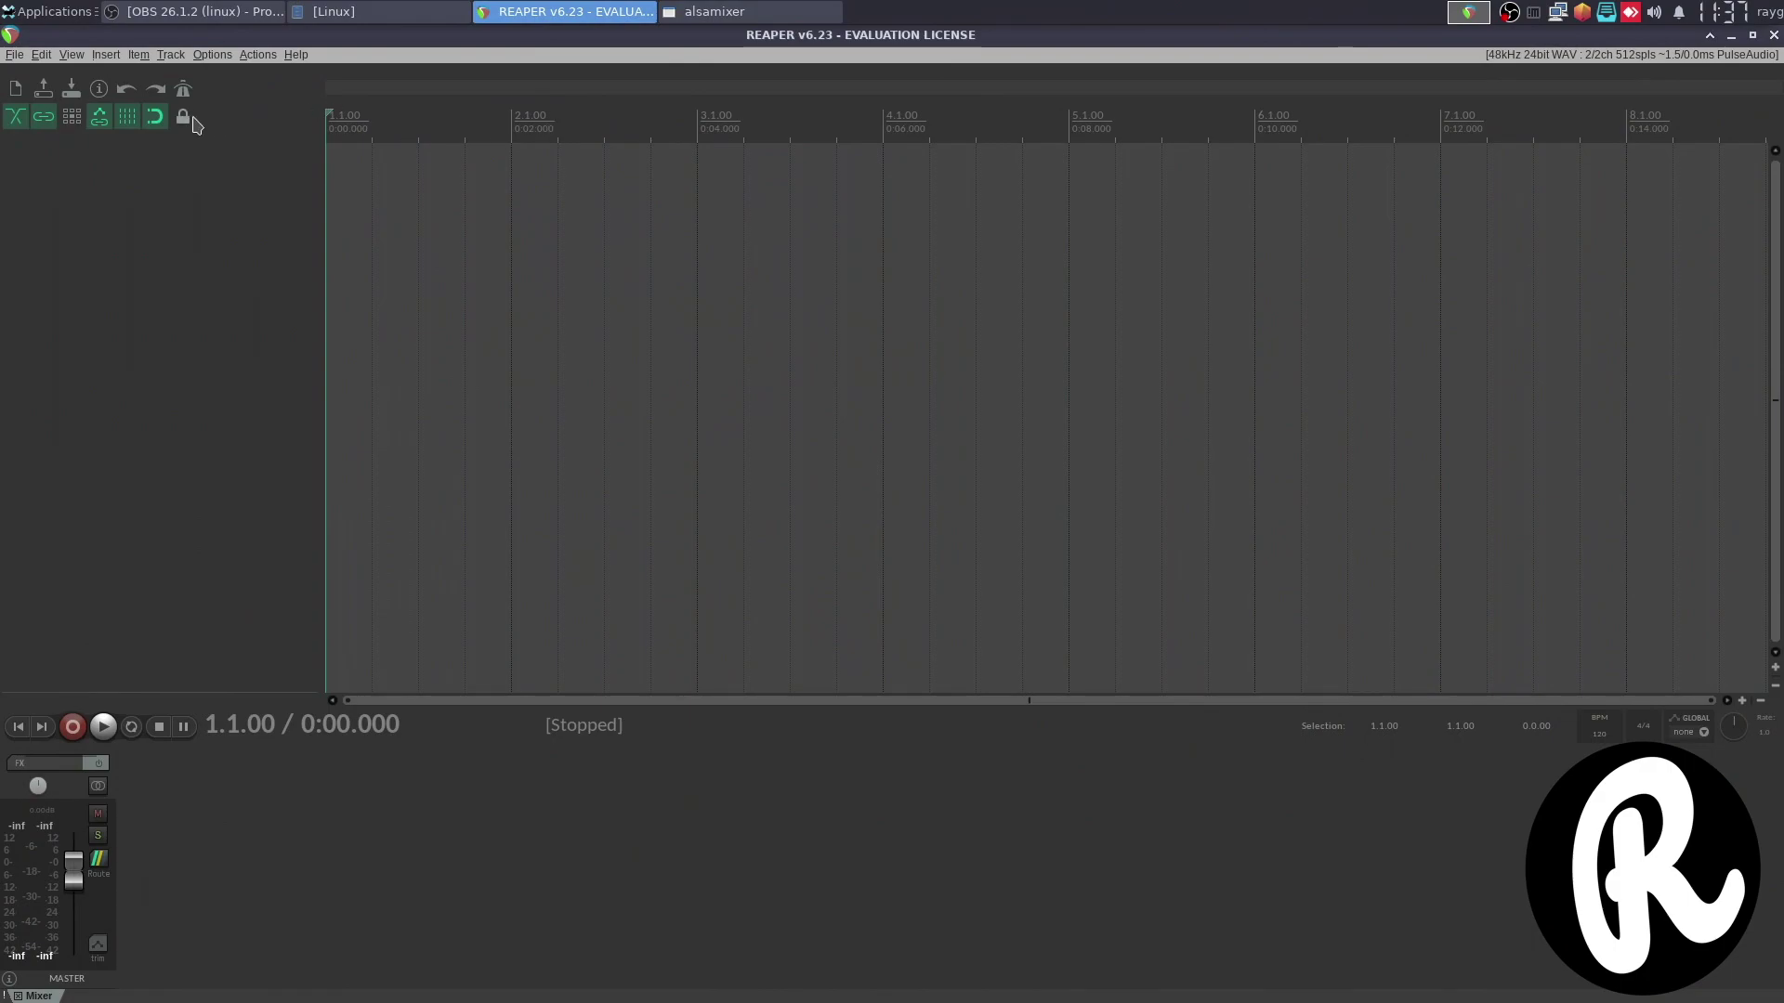
Start and stop playback of the empty project twice to test PulseAudio output.
key(space)
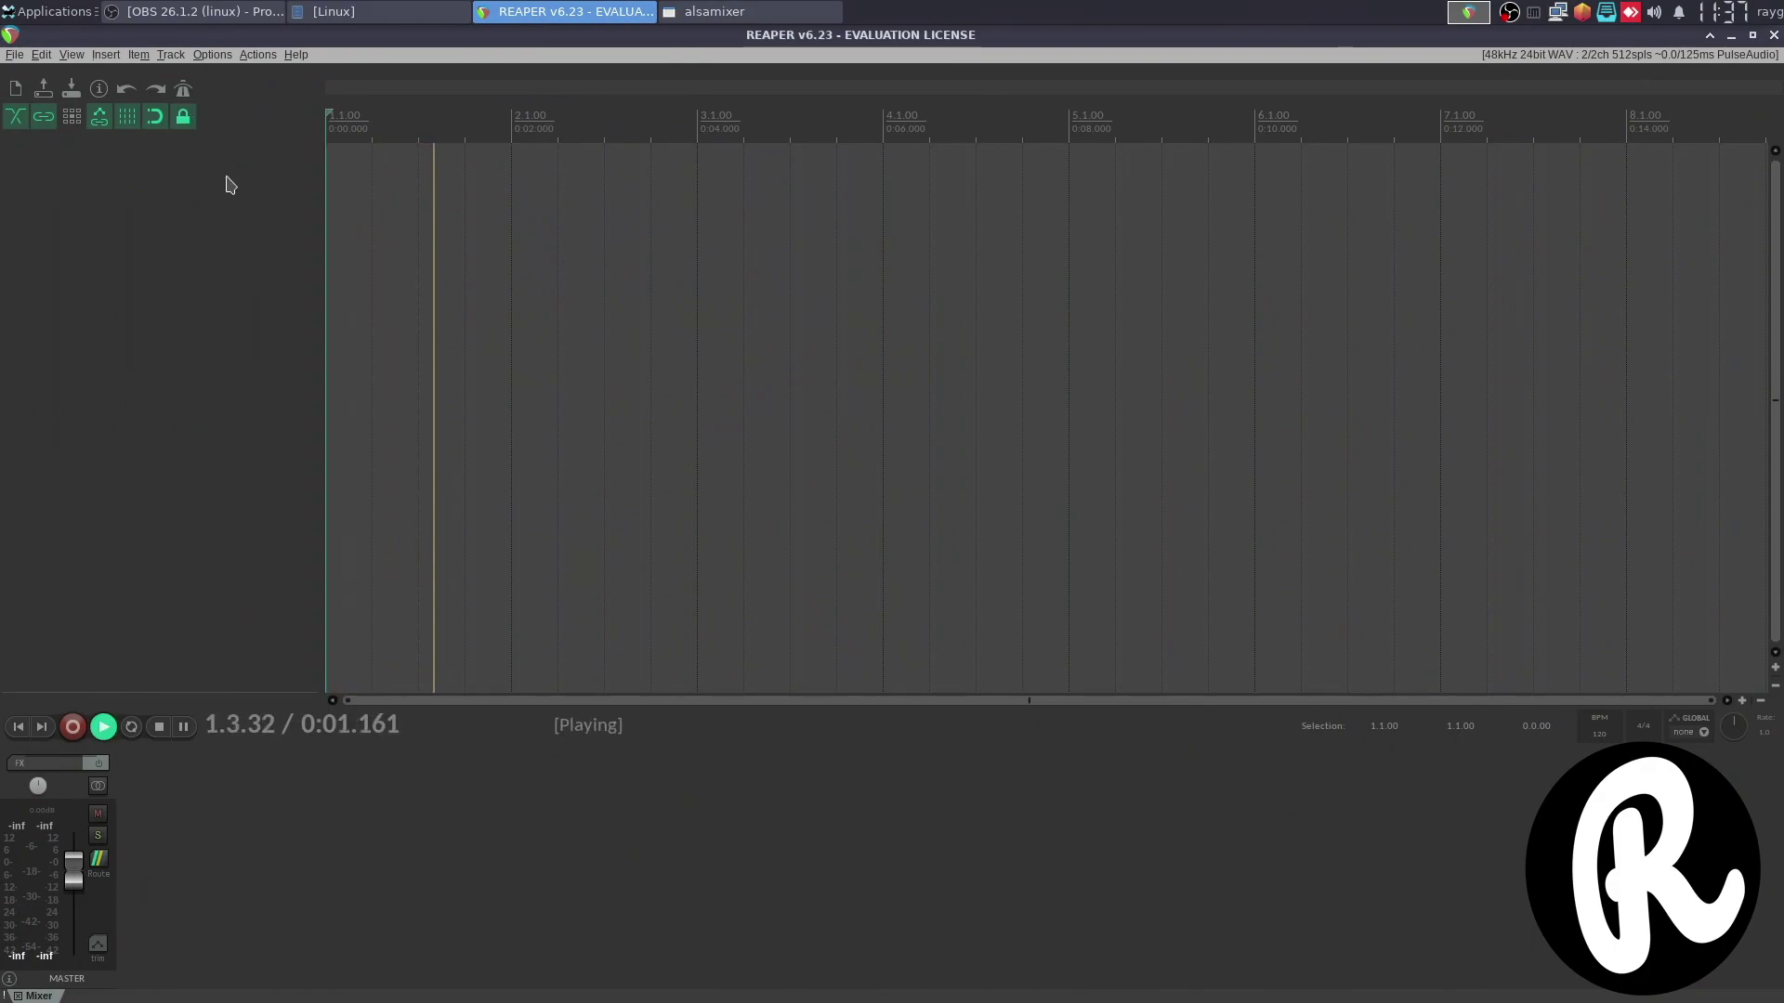
click(183, 124)
key(space)
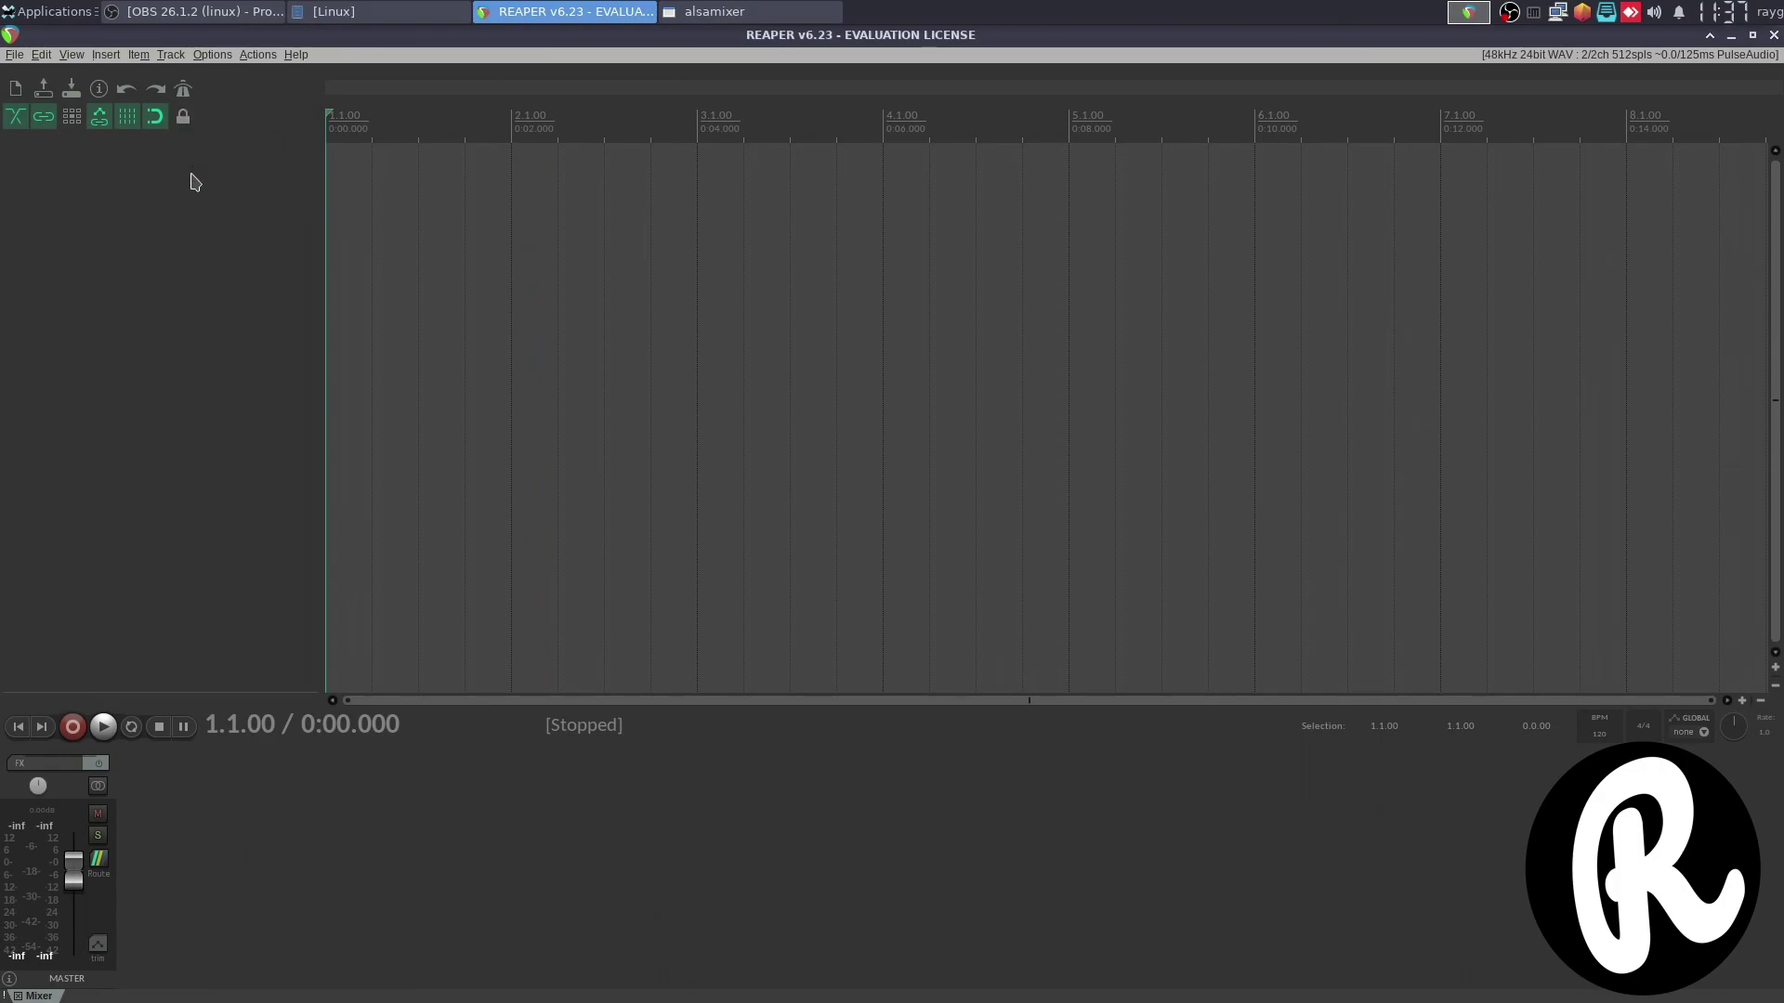
key(space)
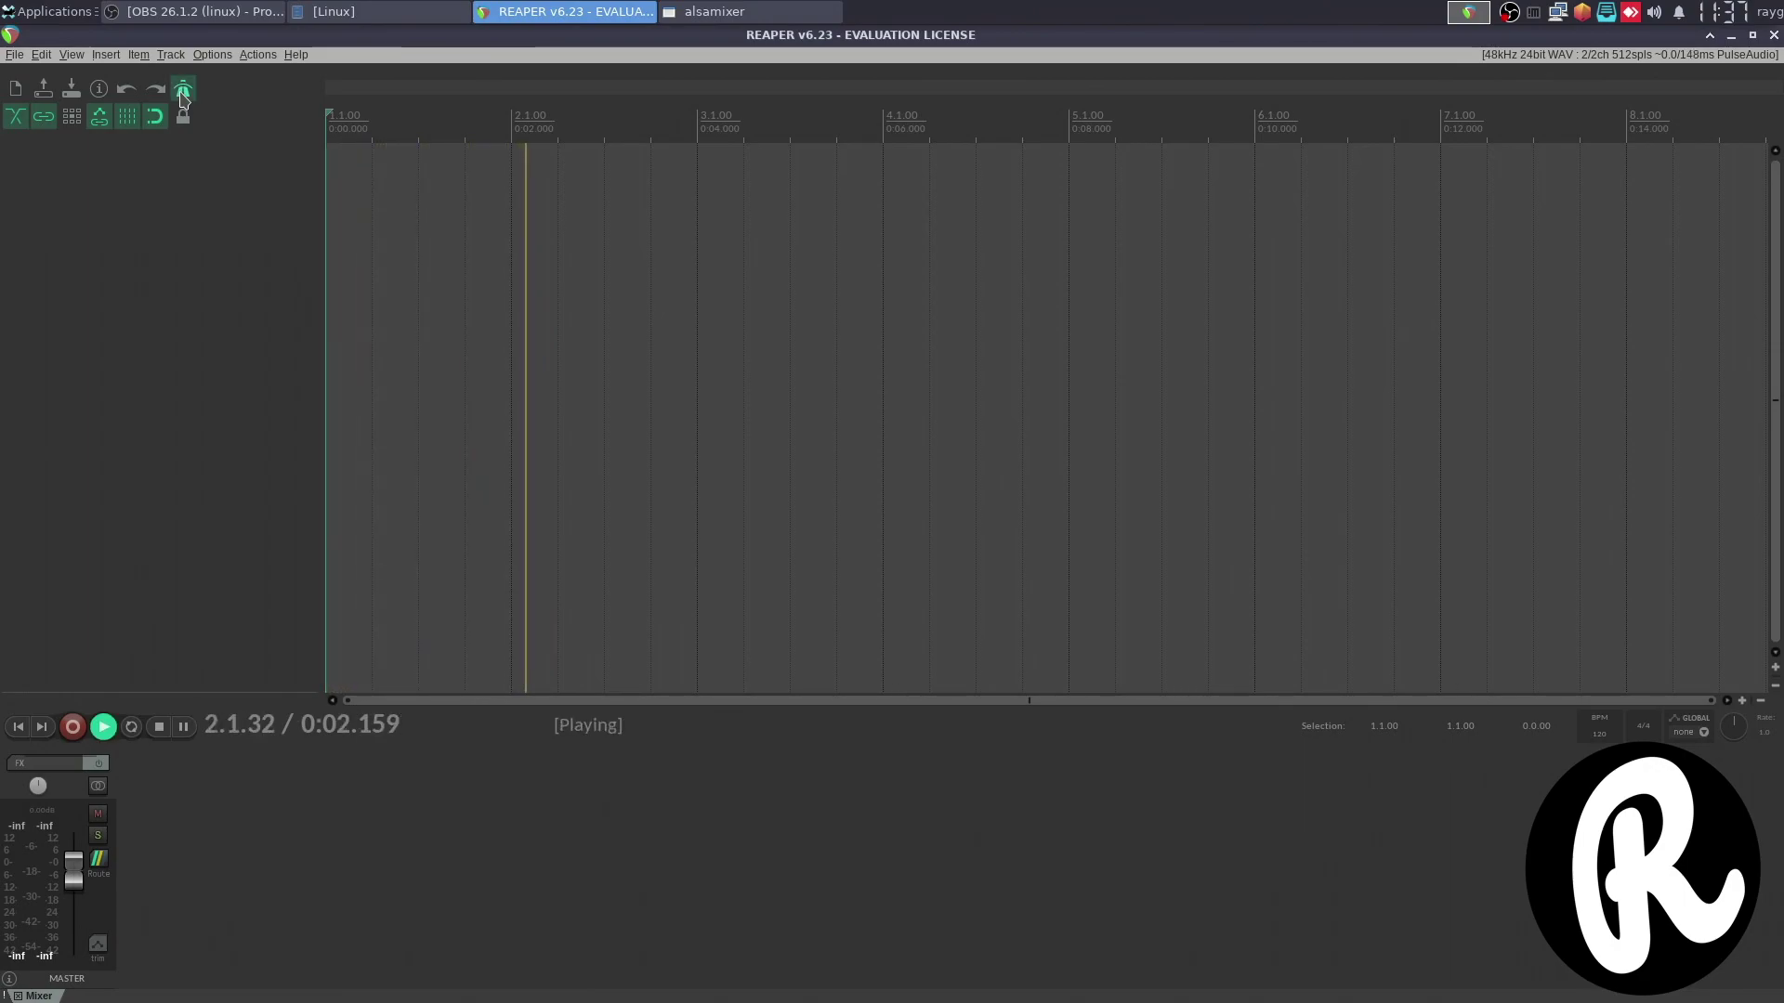
key(space)
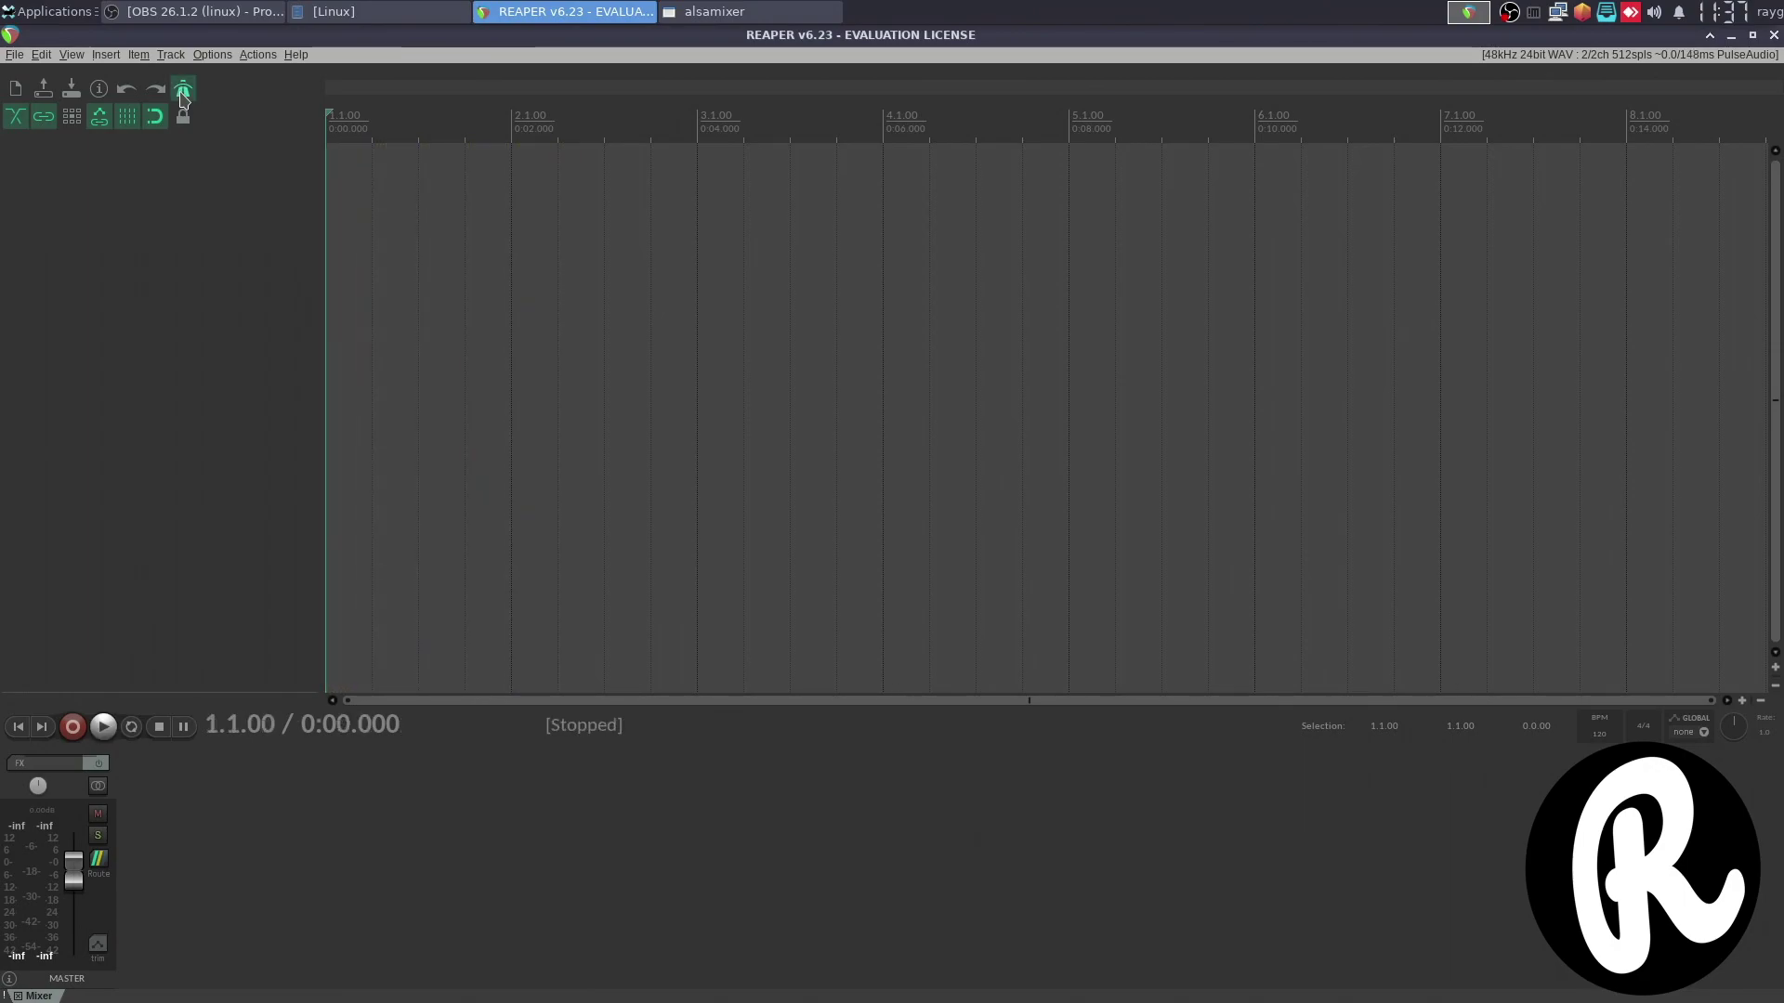